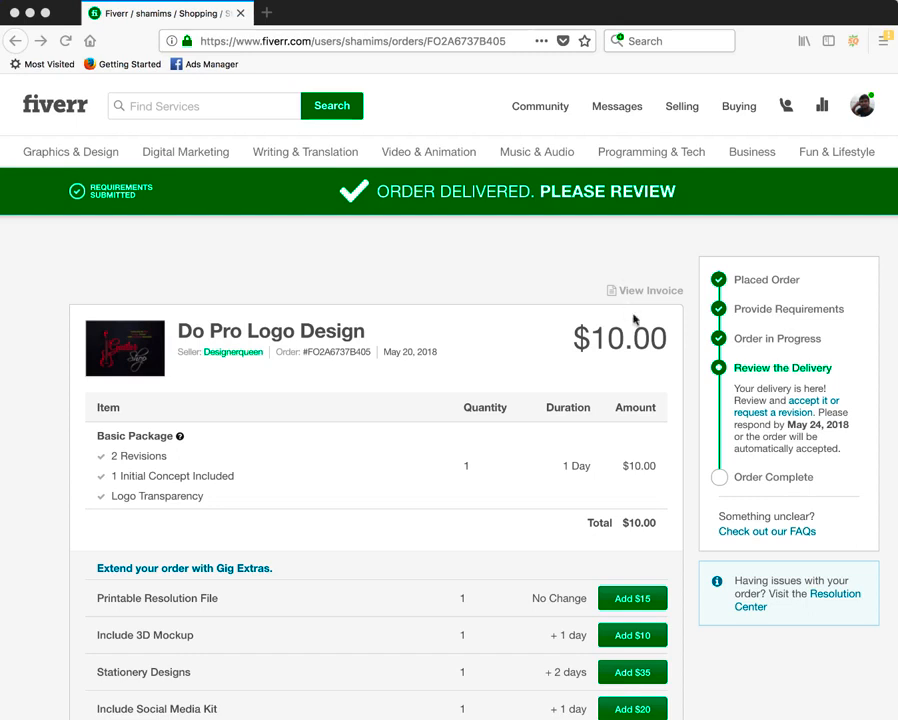
Step: Examine the logo order's submitted requirements, earlier deliveries and revision requests
{"action": "scroll", "coordinate": [501, 452], "scroll_direction": "down", "scroll_amount": 2}
{"action": "scroll", "coordinate": [501, 452], "scroll_direction": "down", "scroll_amount": 10}
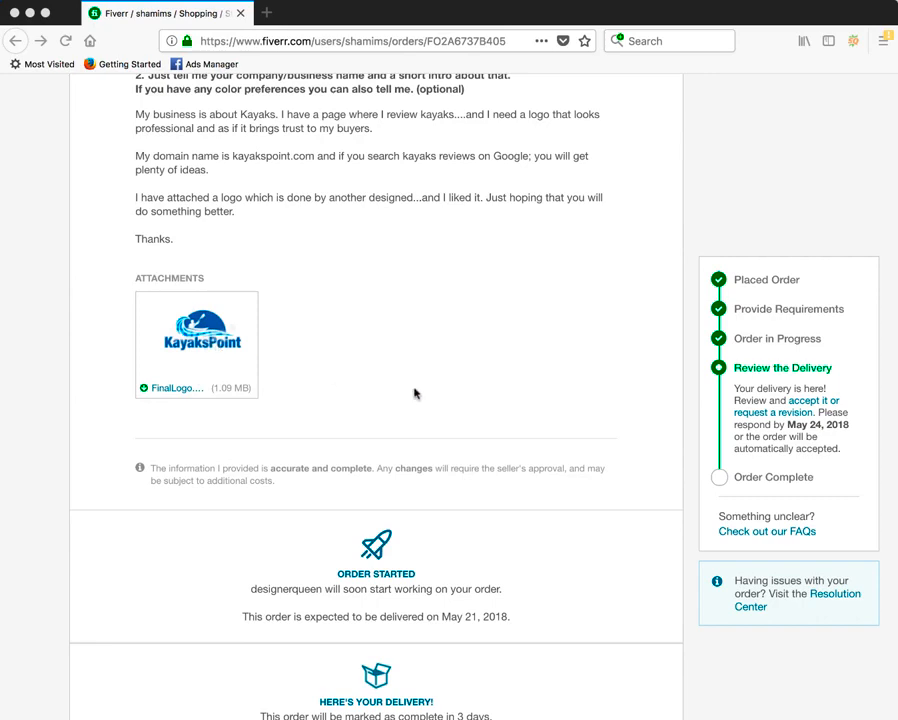
{"action": "scroll", "coordinate": [414, 392], "scroll_direction": "down", "scroll_amount": 6}
{"action": "scroll", "coordinate": [414, 392], "scroll_direction": "down", "scroll_amount": 10}
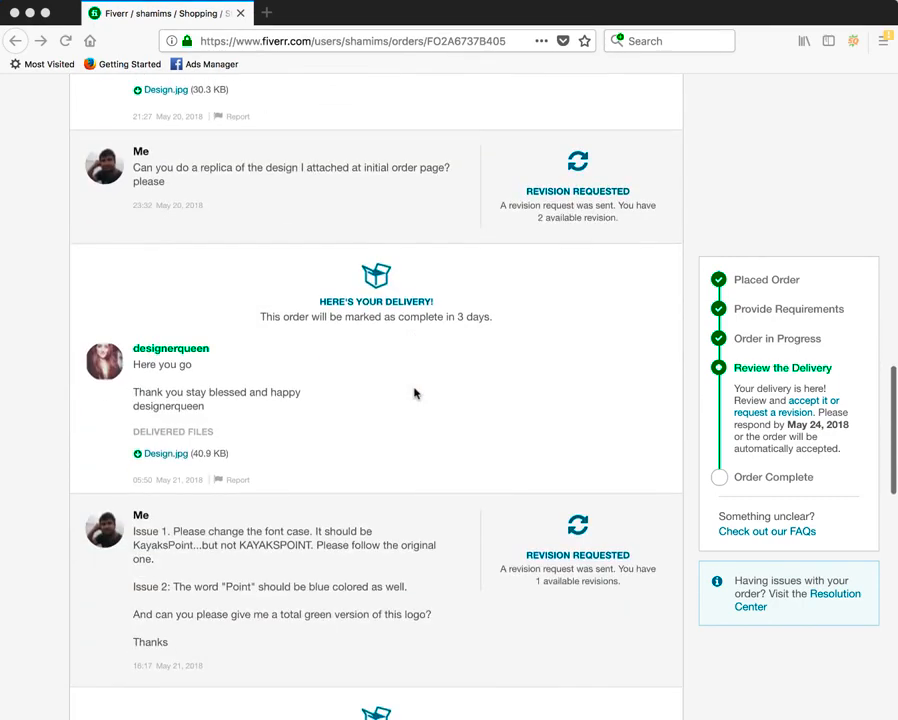
{"action": "scroll", "coordinate": [414, 392], "scroll_direction": "down", "scroll_amount": 2}
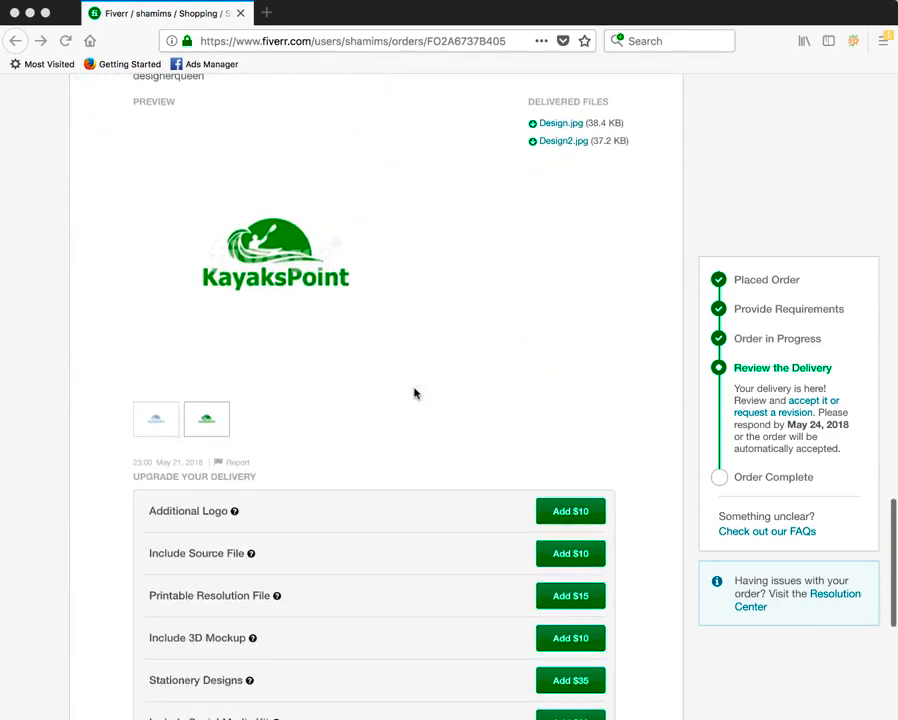
{"action": "scroll", "coordinate": [414, 392], "scroll_direction": "up", "scroll_amount": 6}
{"action": "scroll", "coordinate": [414, 392], "scroll_direction": "up", "scroll_amount": 1}
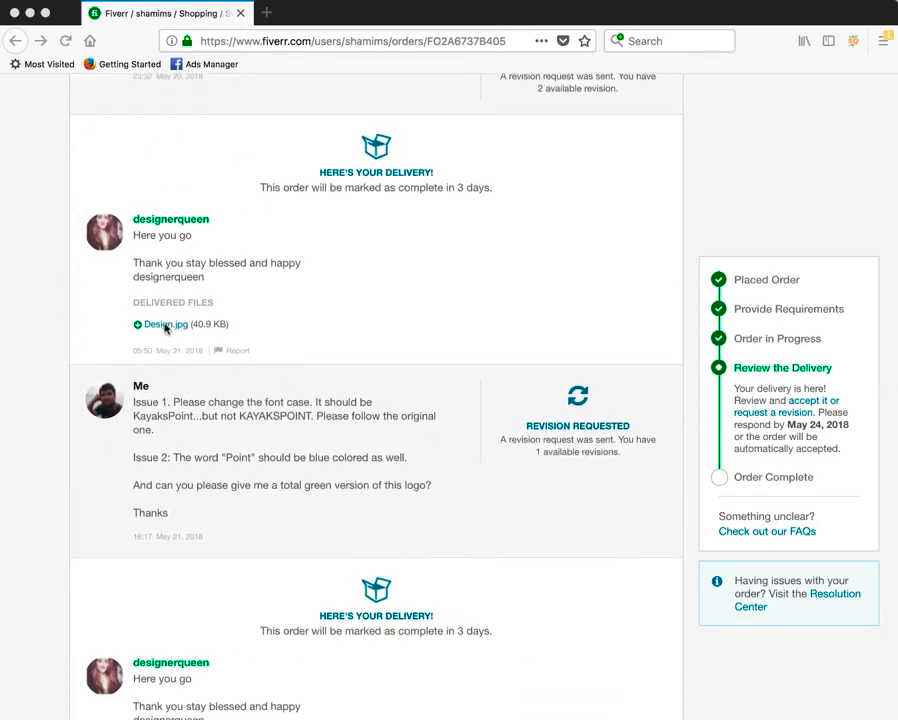
{"action": "scroll", "coordinate": [221, 317], "scroll_direction": "up", "scroll_amount": 4}
{"action": "scroll", "coordinate": [221, 317], "scroll_direction": "down", "scroll_amount": 1}
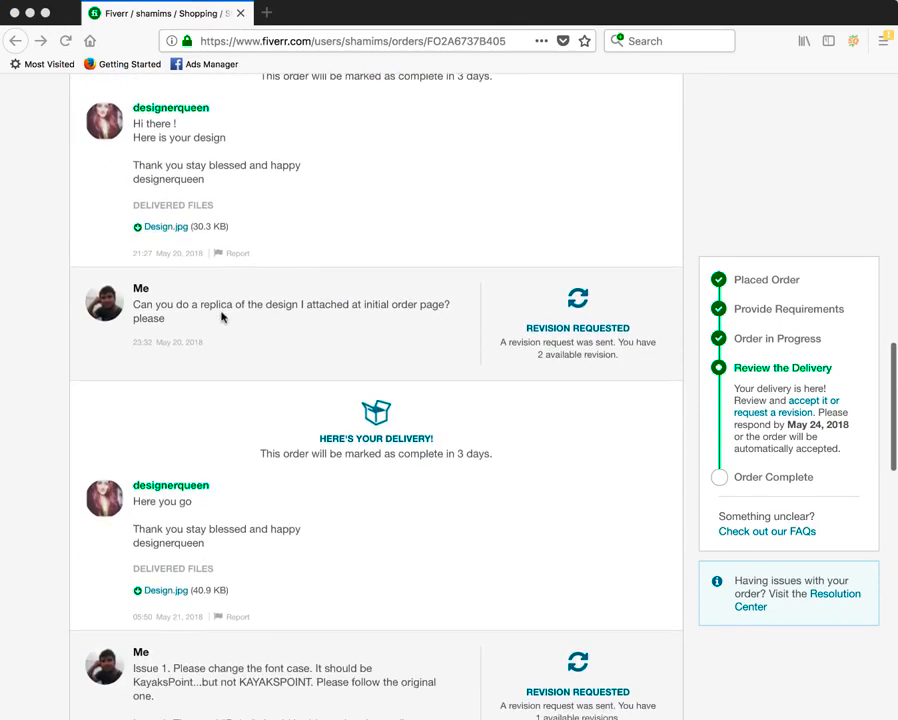
{"action": "scroll", "coordinate": [220, 314], "scroll_direction": "down", "scroll_amount": 3}
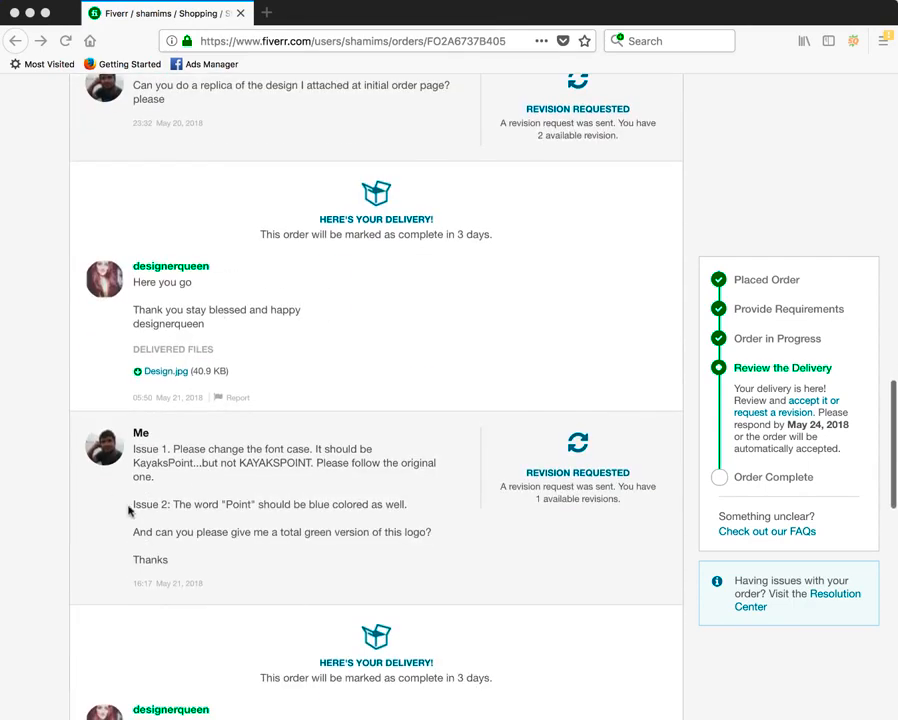
{"action": "left_click", "coordinate": [134, 448]}
{"action": "scroll", "coordinate": [144, 456], "scroll_direction": "up", "scroll_amount": 1}
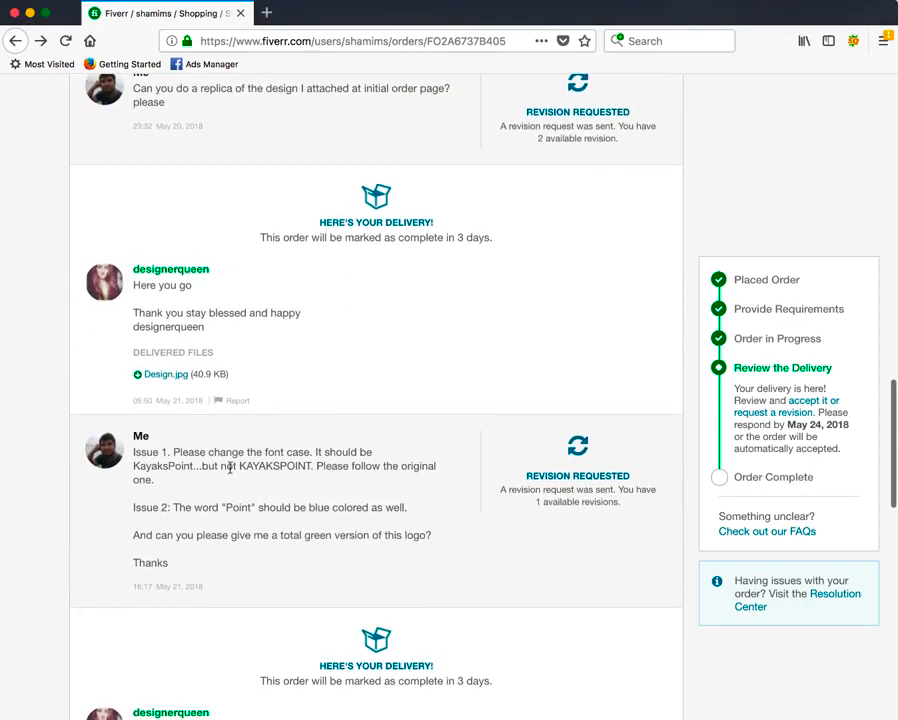
{"action": "scroll", "coordinate": [243, 459], "scroll_direction": "down", "scroll_amount": 1}
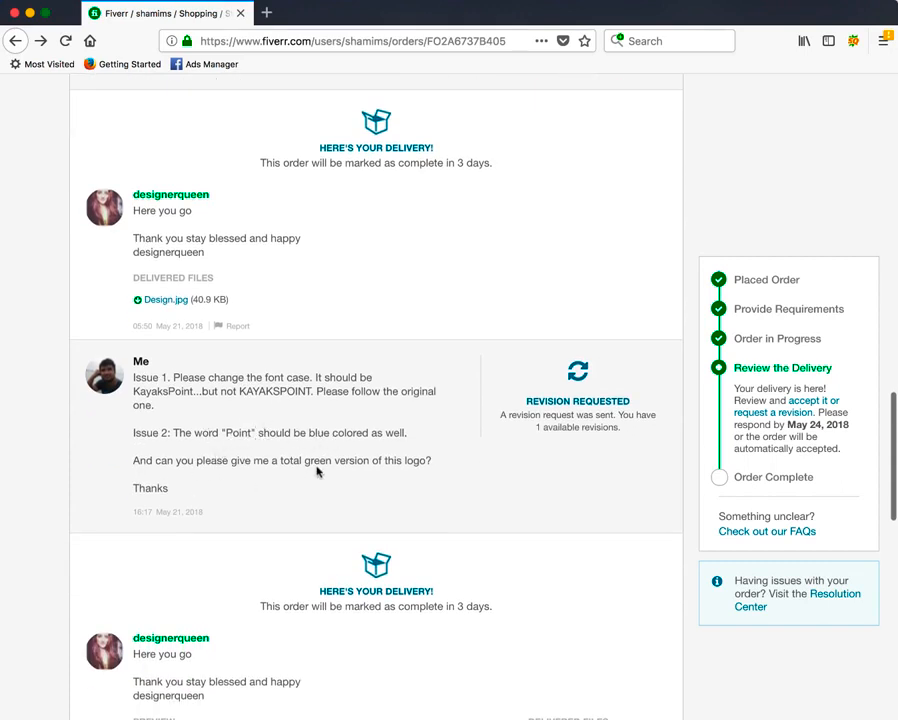
{"action": "scroll", "coordinate": [305, 466], "scroll_direction": "down", "scroll_amount": 2}
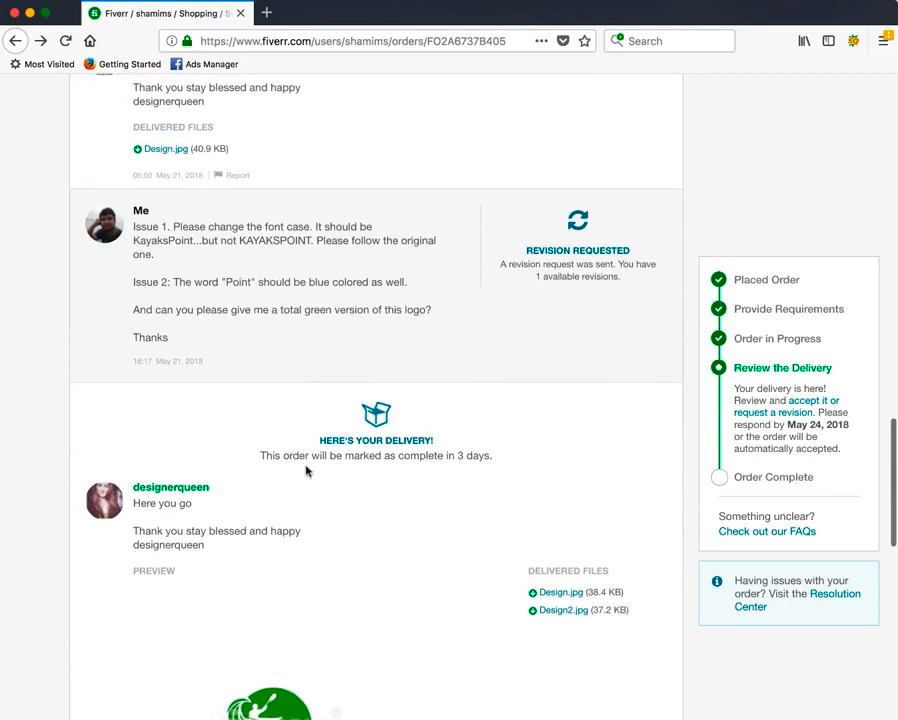
Step: Preview the blue and green logos in the latest delivery and compare them with the last revision request
{"action": "scroll", "coordinate": [305, 470], "scroll_direction": "down", "scroll_amount": 3}
{"action": "scroll", "coordinate": [305, 471], "scroll_direction": "down", "scroll_amount": 1}
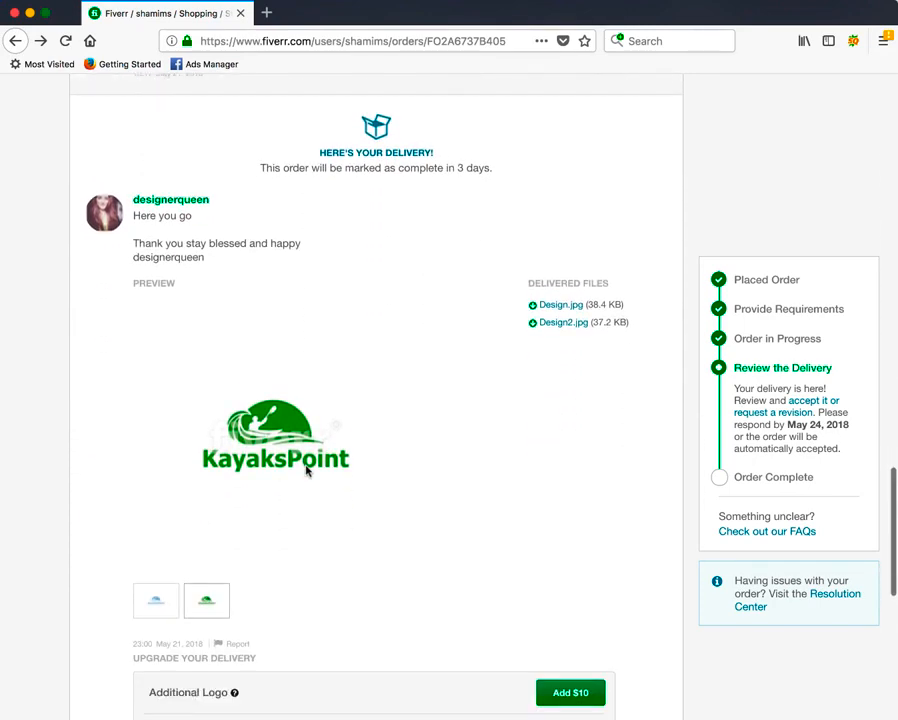
{"action": "left_click", "coordinate": [155, 605]}
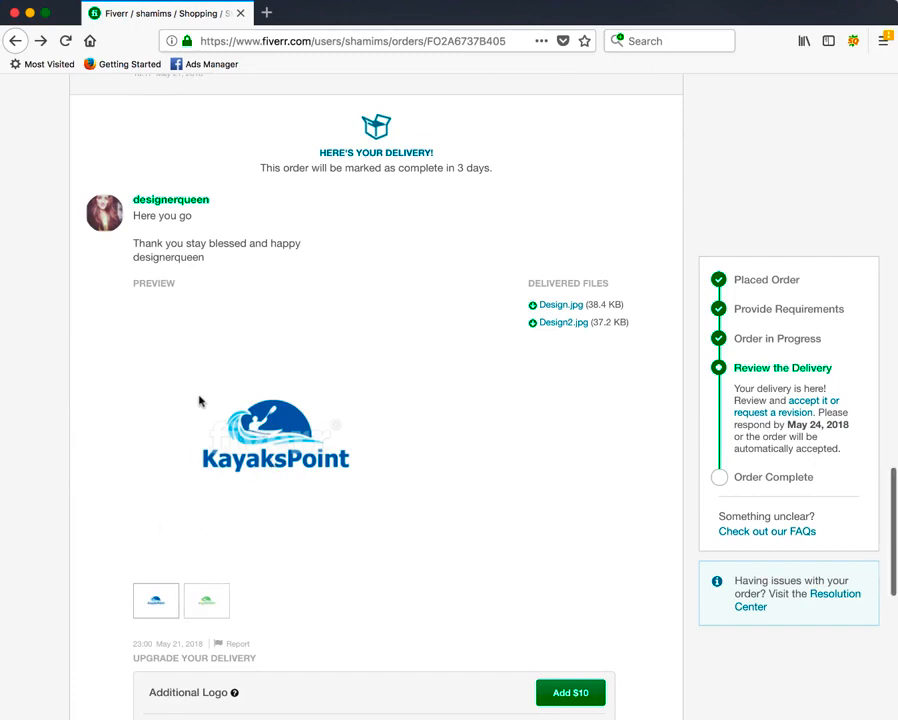
{"action": "scroll", "coordinate": [198, 400], "scroll_direction": "up", "scroll_amount": 5}
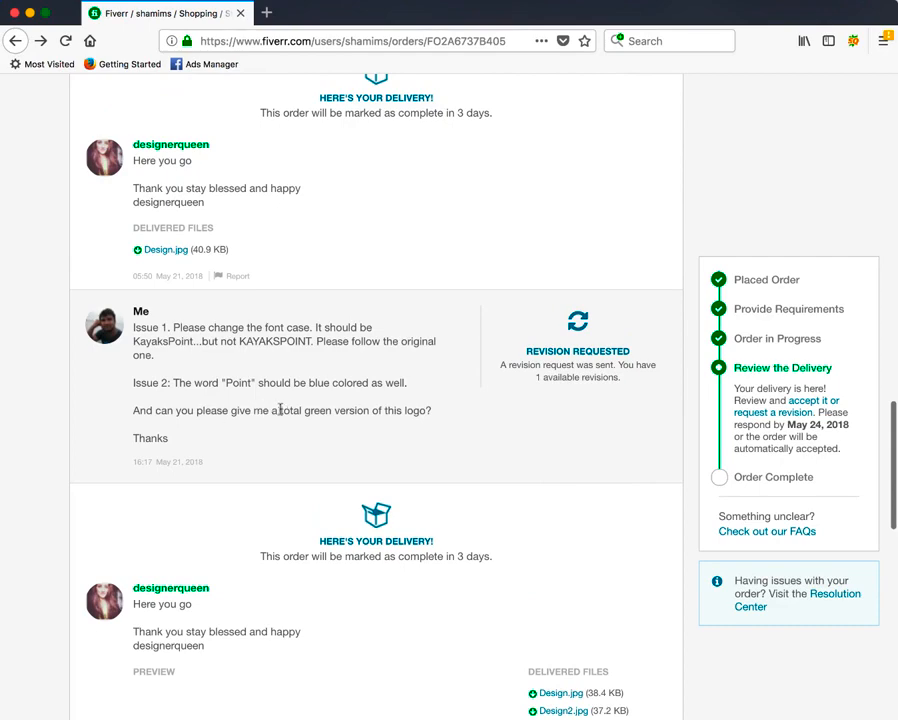
{"action": "left_click_drag", "start_coordinate": [291, 412], "coordinate": [397, 412]}
{"action": "scroll", "coordinate": [370, 440], "scroll_direction": "down", "scroll_amount": 4}
{"action": "scroll", "coordinate": [369, 440], "scroll_direction": "down", "scroll_amount": 6}
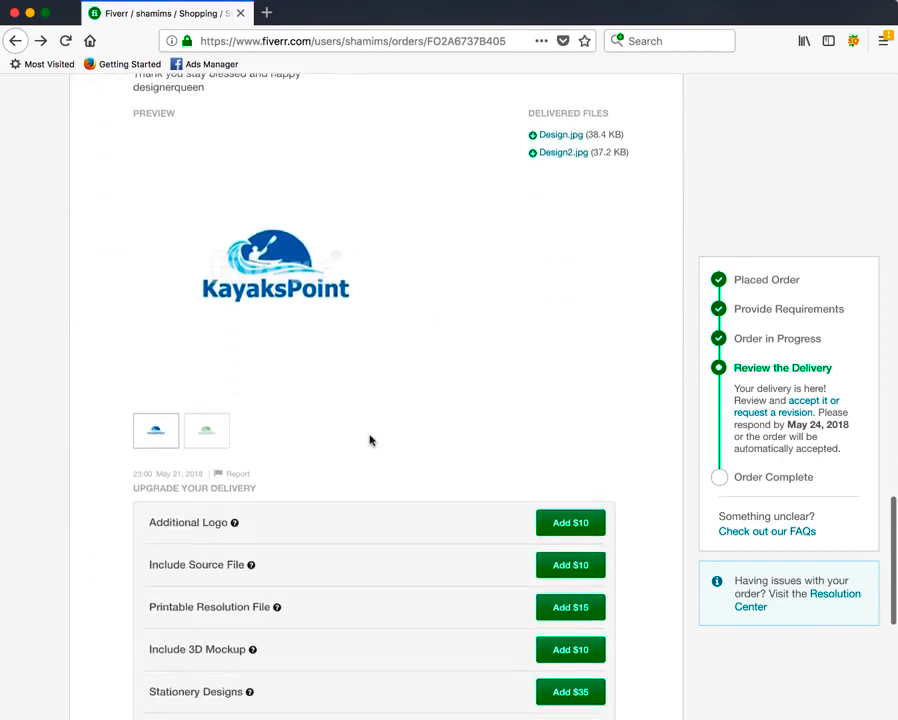
{"action": "scroll", "coordinate": [369, 440], "scroll_direction": "up", "scroll_amount": 4}
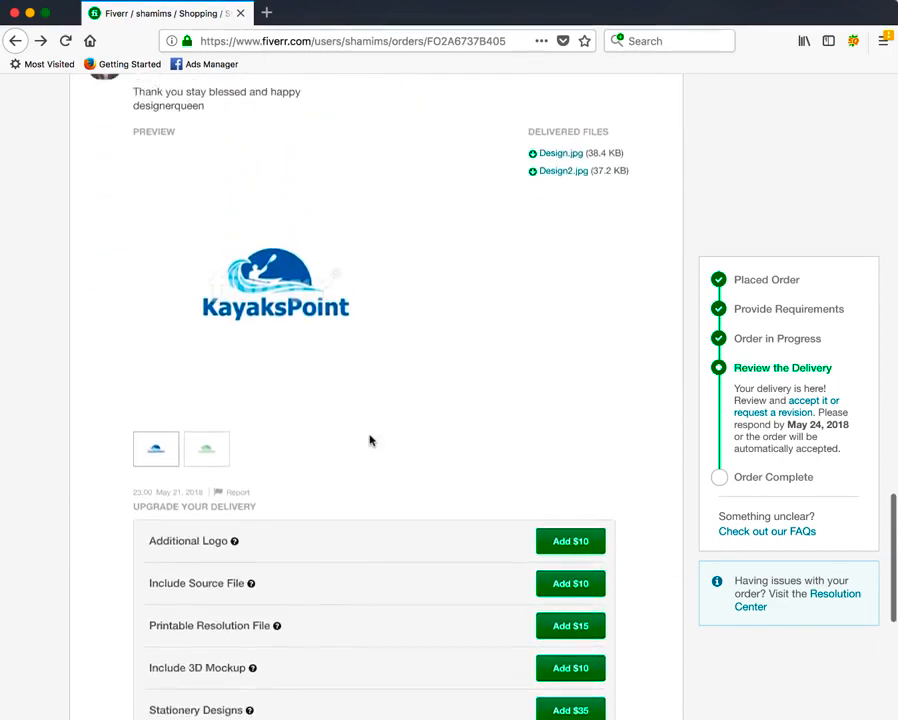
{"action": "left_click", "coordinate": [209, 494]}
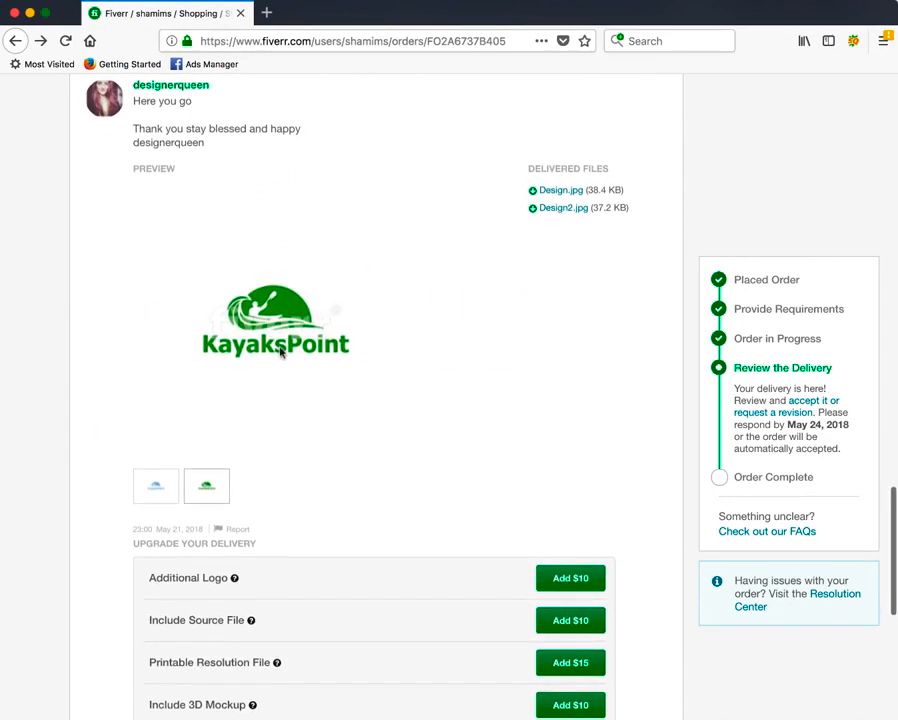
{"action": "scroll", "coordinate": [268, 404], "scroll_direction": "down", "scroll_amount": 1}
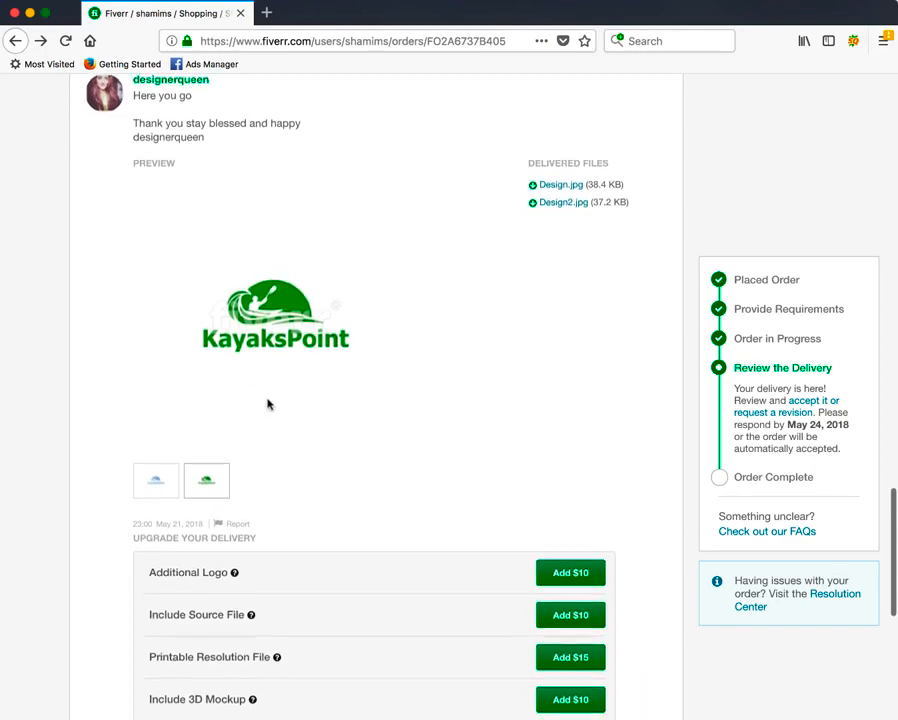
Step: Accept the logo order's final delivery and confirm that no further changes are needed
{"action": "scroll", "coordinate": [268, 404], "scroll_direction": "down", "scroll_amount": 6}
{"action": "scroll", "coordinate": [268, 404], "scroll_direction": "up", "scroll_amount": 5}
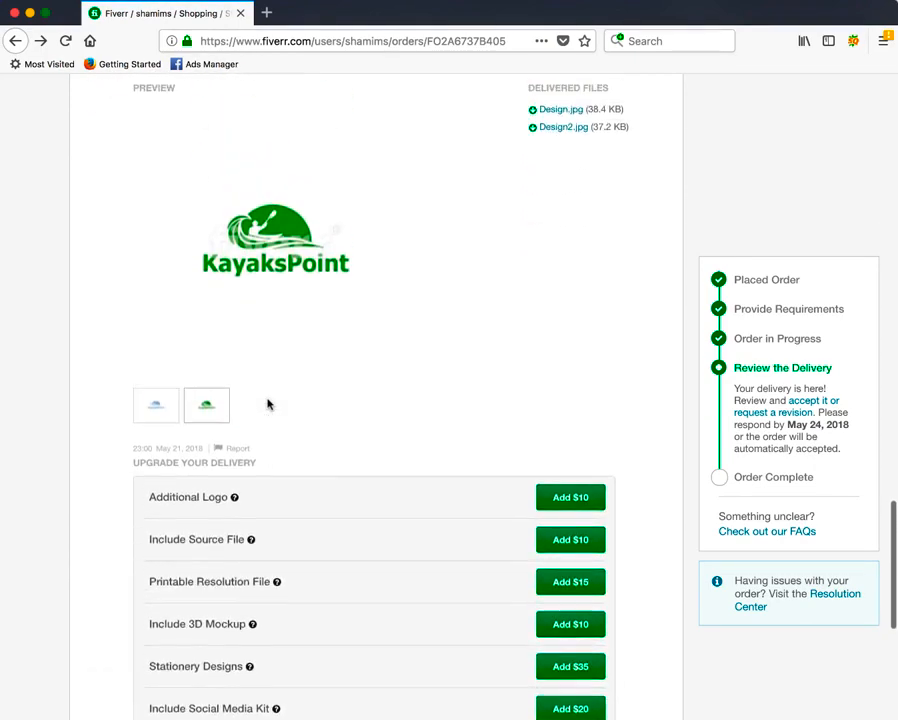
{"action": "scroll", "coordinate": [408, 332], "scroll_direction": "down", "scroll_amount": 5}
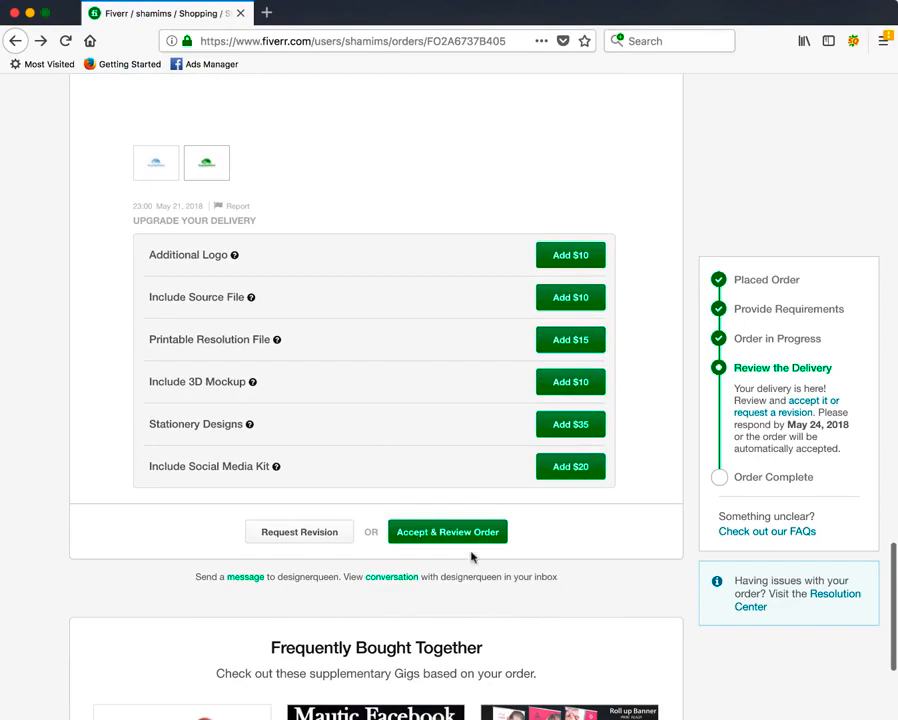
{"action": "left_click", "coordinate": [467, 539]}
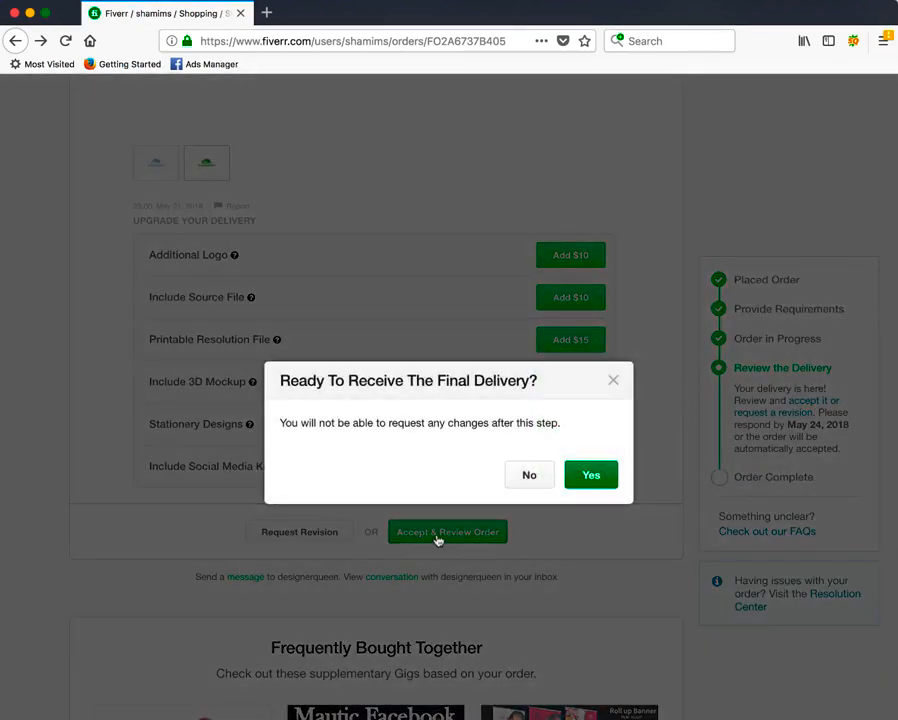
{"action": "left_click", "coordinate": [591, 477]}
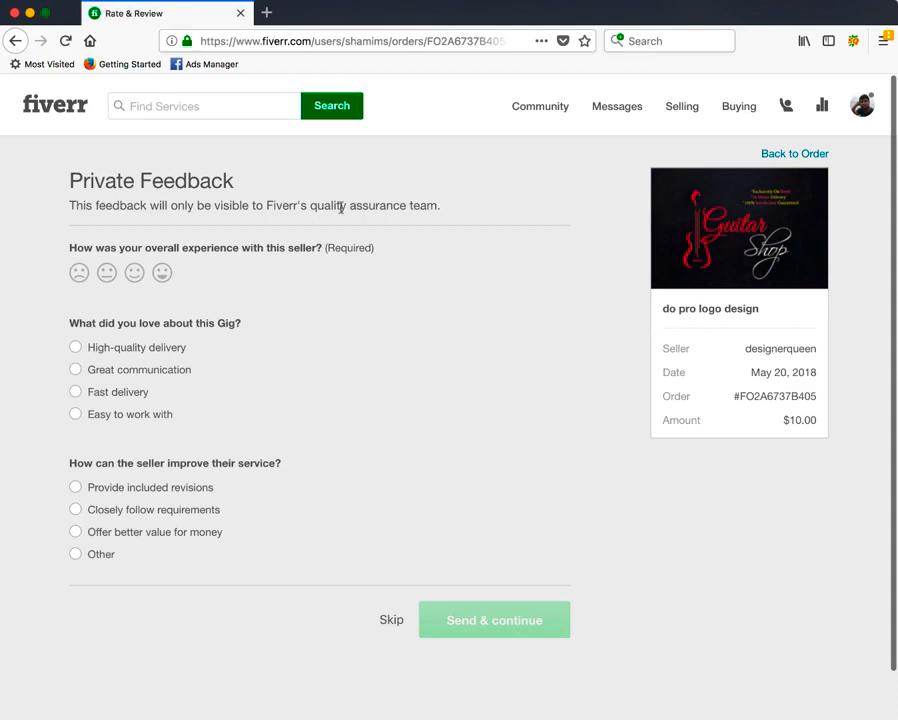
Step: Submit private feedback with the happiest experience rating, "Fast delivery" as the strength and "Closely follow requirements" as the improvement
{"action": "left_click", "coordinate": [162, 275]}
{"action": "scroll", "coordinate": [196, 288], "scroll_direction": "down", "scroll_amount": 2}
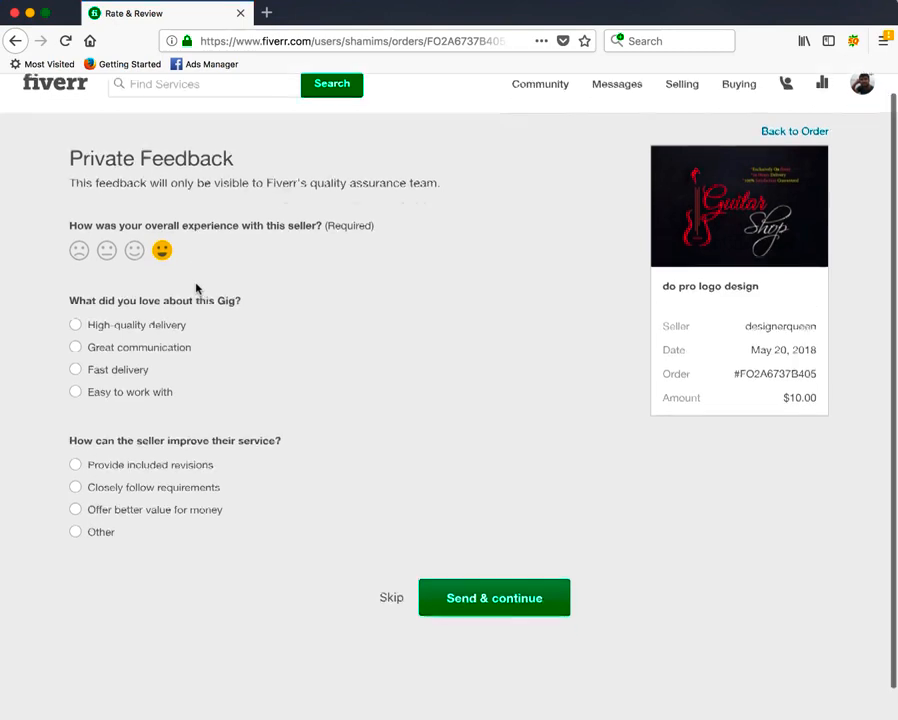
{"action": "left_click", "coordinate": [77, 304]}
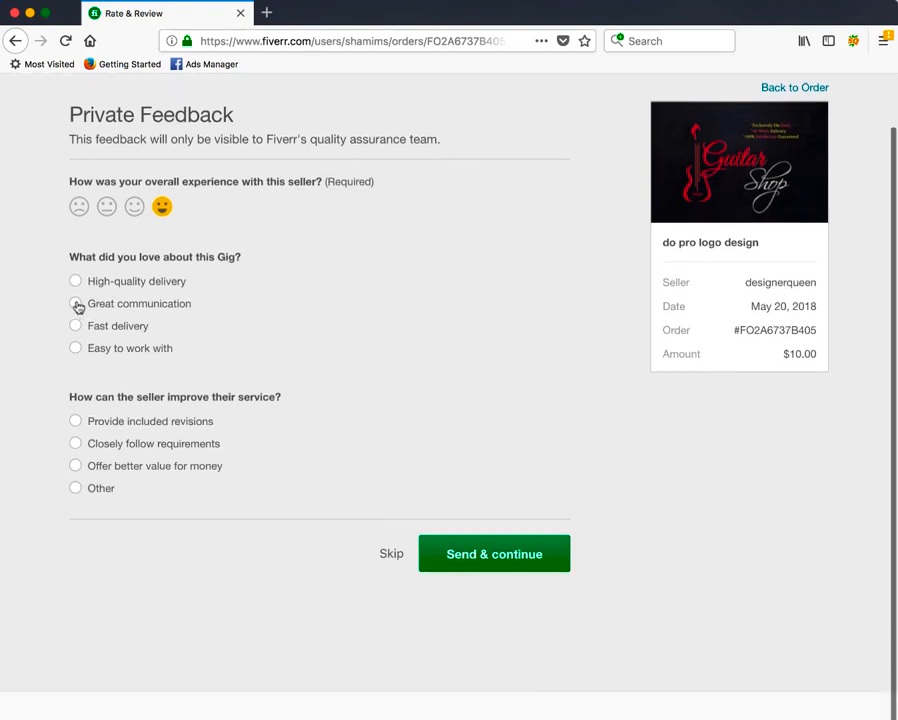
{"action": "left_click", "coordinate": [75, 326]}
{"action": "scroll", "coordinate": [166, 323], "scroll_direction": "down", "scroll_amount": 2}
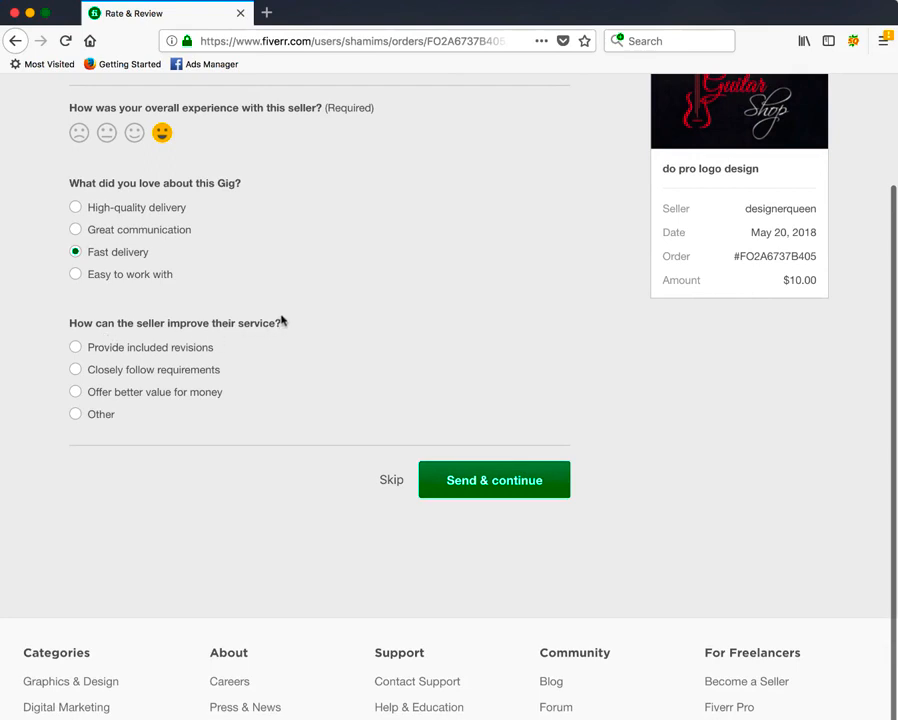
{"action": "left_click", "coordinate": [76, 371]}
{"action": "left_click", "coordinate": [474, 486]}
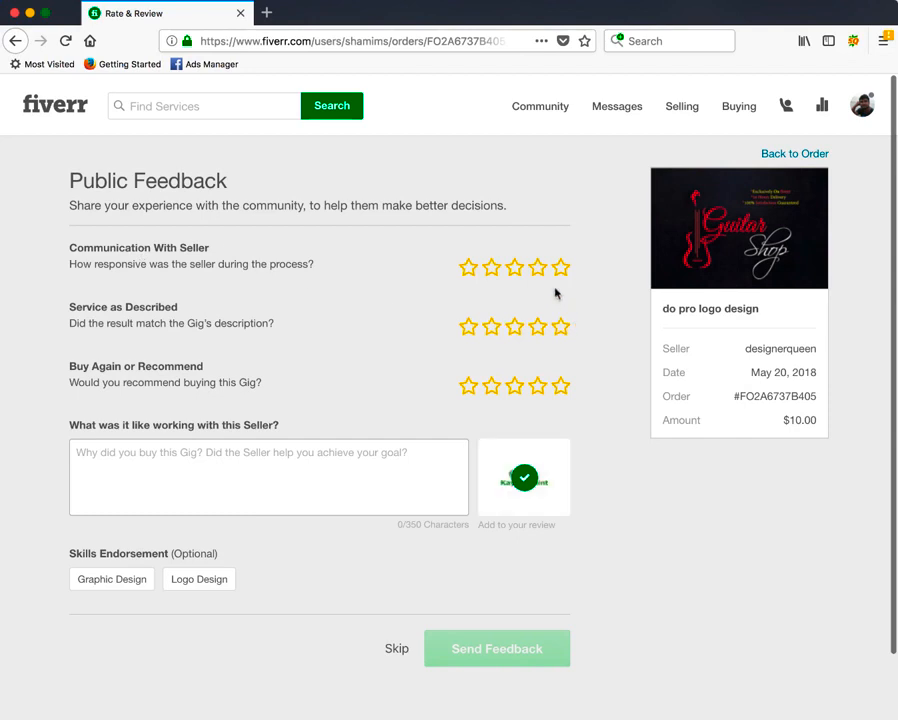
Step: Rate Communication With Seller, Service as Described and Buy Again or Recommend with five stars each
{"action": "left_click", "coordinate": [563, 268]}
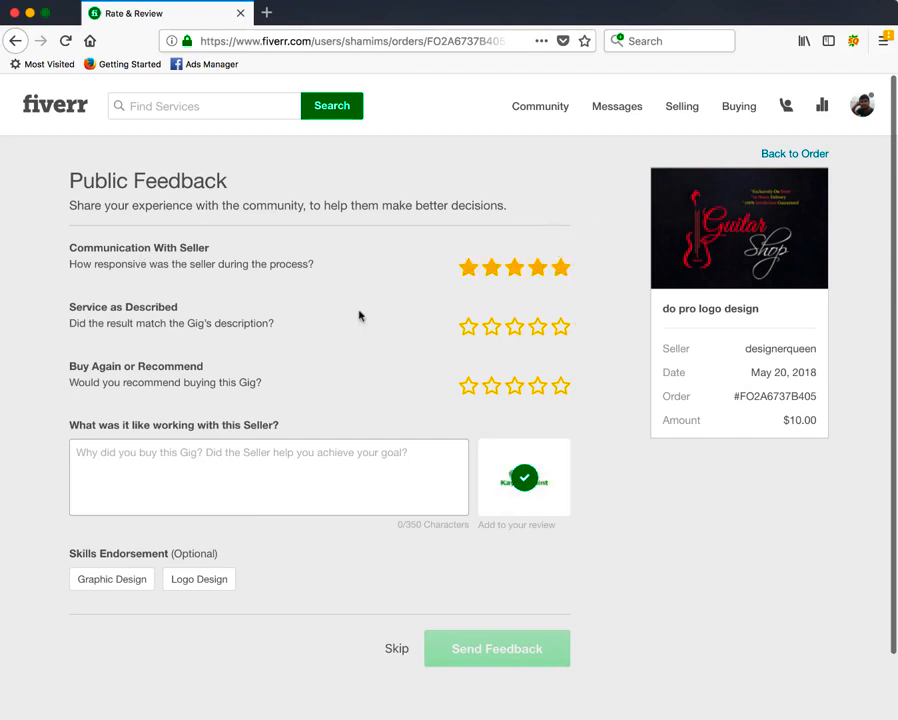
{"action": "left_click", "coordinate": [557, 330]}
{"action": "left_click", "coordinate": [561, 388]}
{"action": "scroll", "coordinate": [532, 416], "scroll_direction": "down", "scroll_amount": 1}
Step: Write the public review "She was super fast on delivery and followed my instructions perfectly." and send the feedback
{"action": "left_click", "coordinate": [297, 408]}
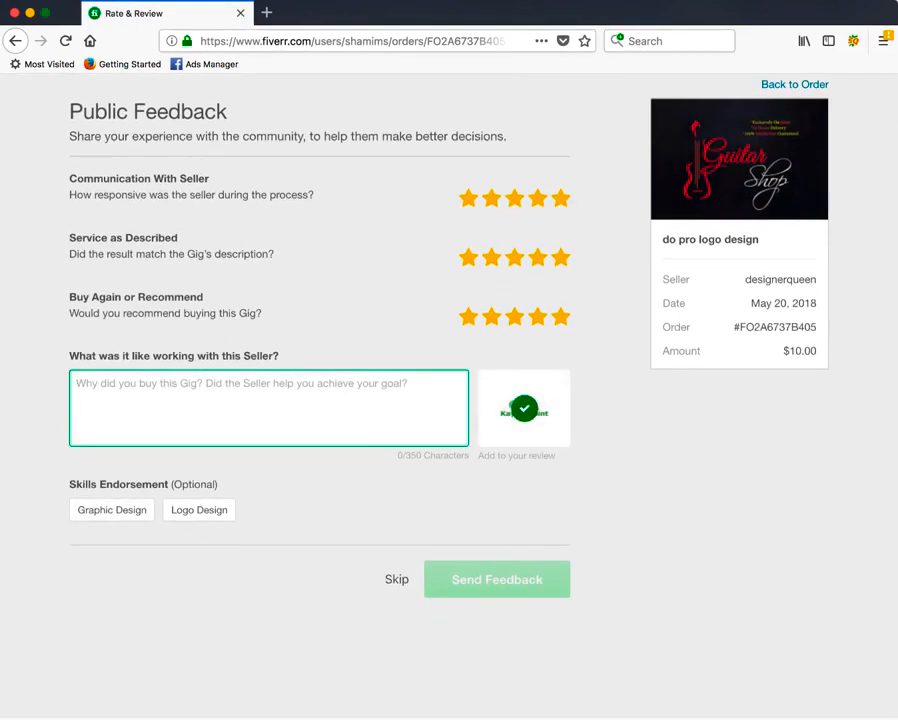
{"action": "type", "text": "Shes"}
{"action": "type", "text": "was super fast"}
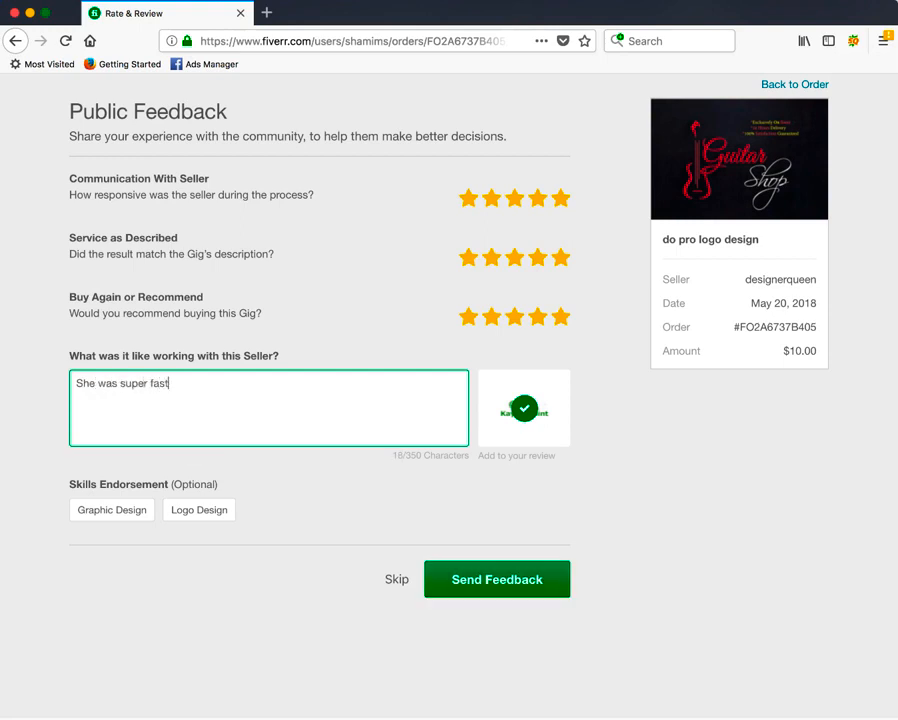
{"action": "type", "text": " on delivery and followed"}
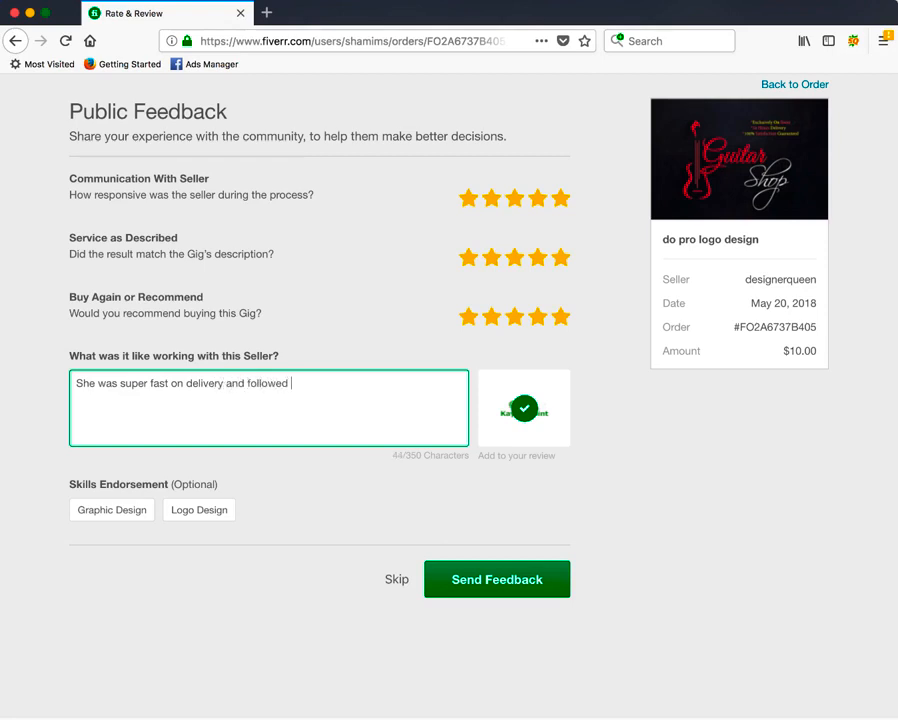
{"action": "type", "text": "instructions perfectly."}
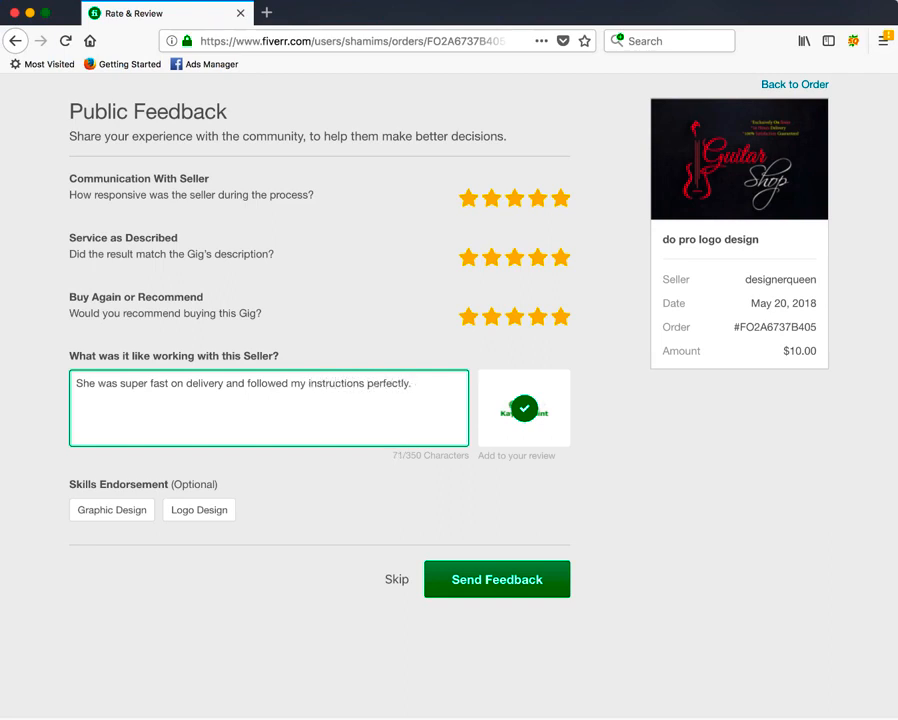
{"action": "left_click", "coordinate": [514, 592]}
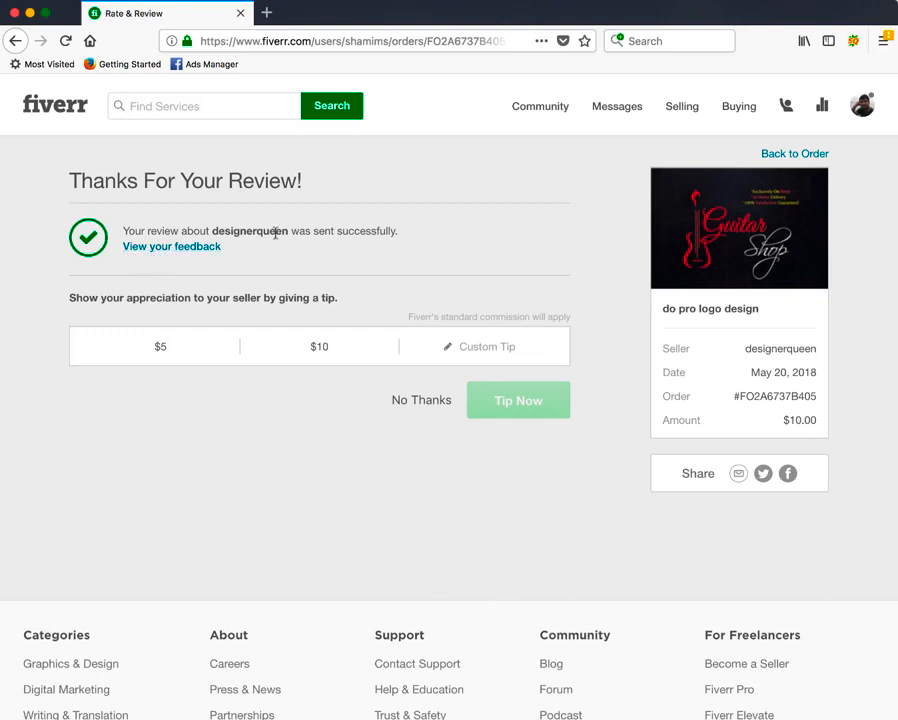
Step: Return to the order page and examine the posted review, the delivery upgrade, the tip options and the suggested gigs
{"action": "left_click", "coordinate": [789, 156]}
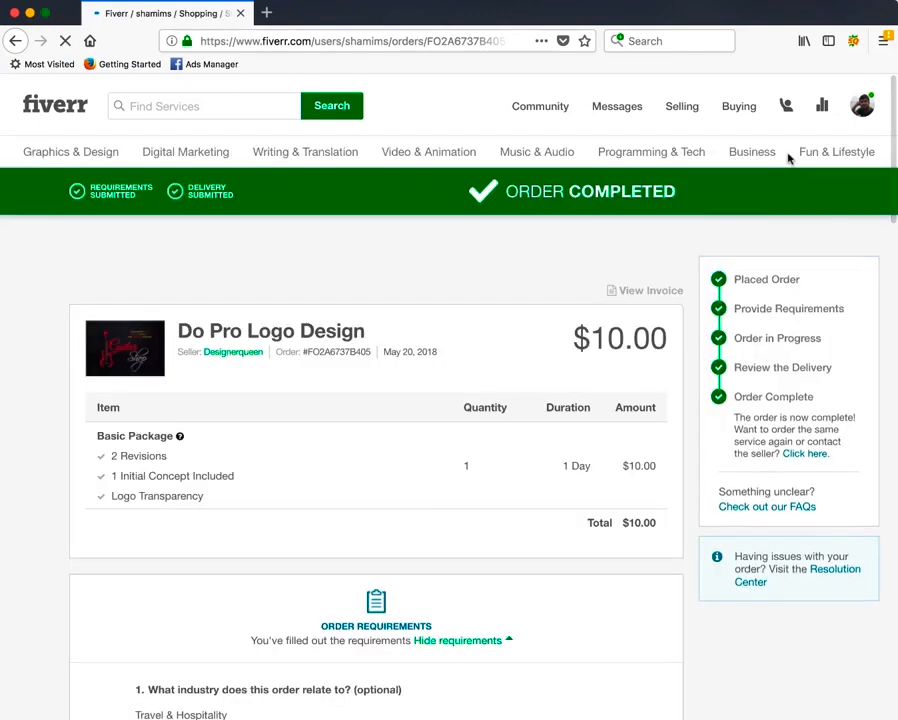
{"action": "scroll", "coordinate": [636, 402], "scroll_direction": "down", "scroll_amount": 10}
{"action": "scroll", "coordinate": [636, 402], "scroll_direction": "down", "scroll_amount": 10}
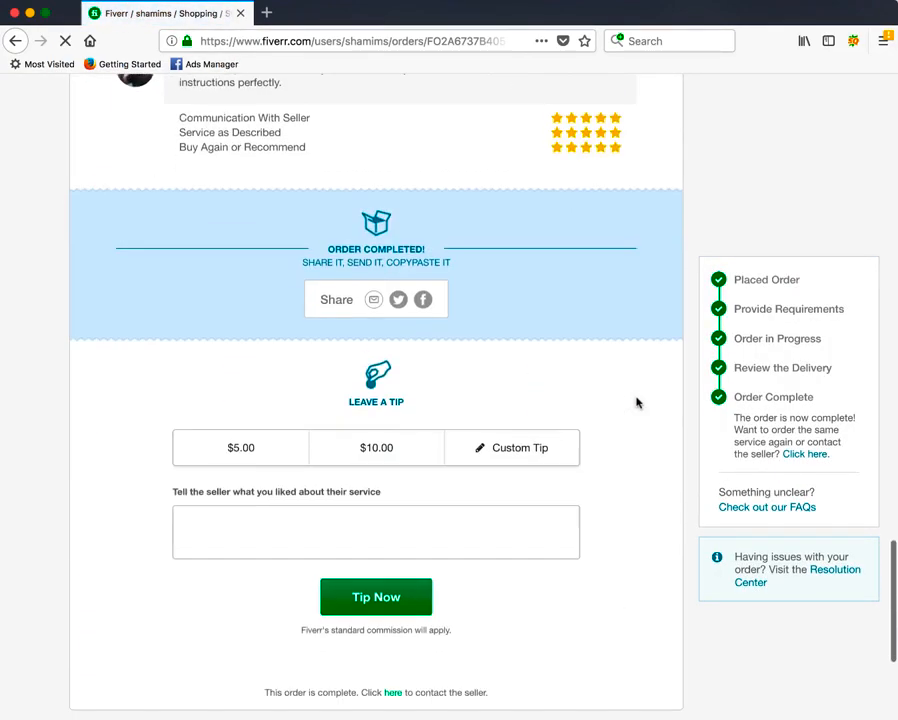
{"action": "scroll", "coordinate": [636, 402], "scroll_direction": "up", "scroll_amount": 3}
{"action": "scroll", "coordinate": [636, 402], "scroll_direction": "up", "scroll_amount": 5}
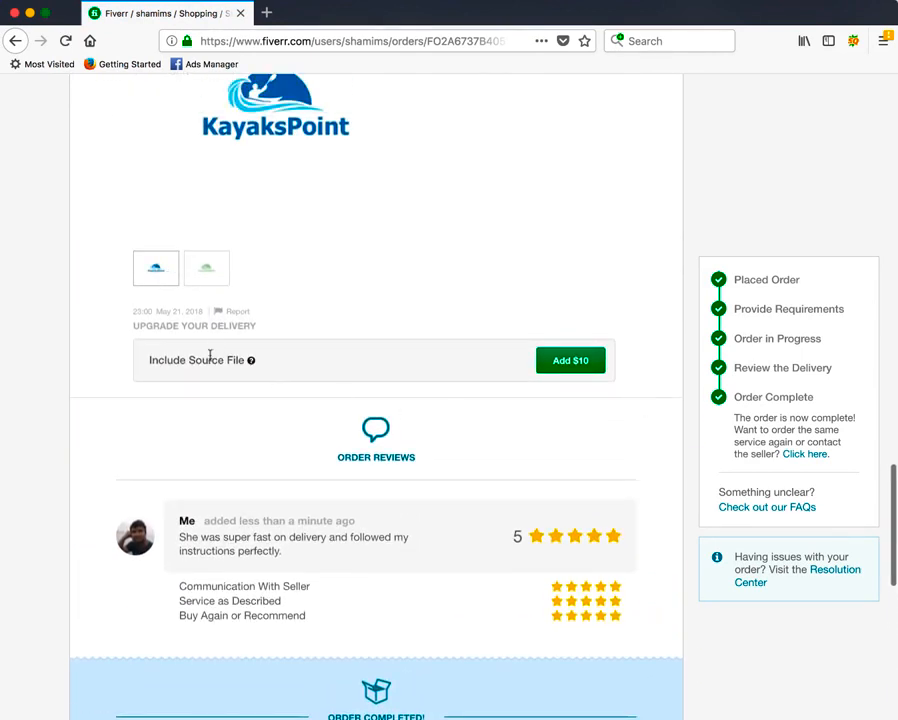
{"action": "mouse_move", "coordinate": [252, 362]}
{"action": "scroll", "coordinate": [270, 402], "scroll_direction": "down", "scroll_amount": 12}
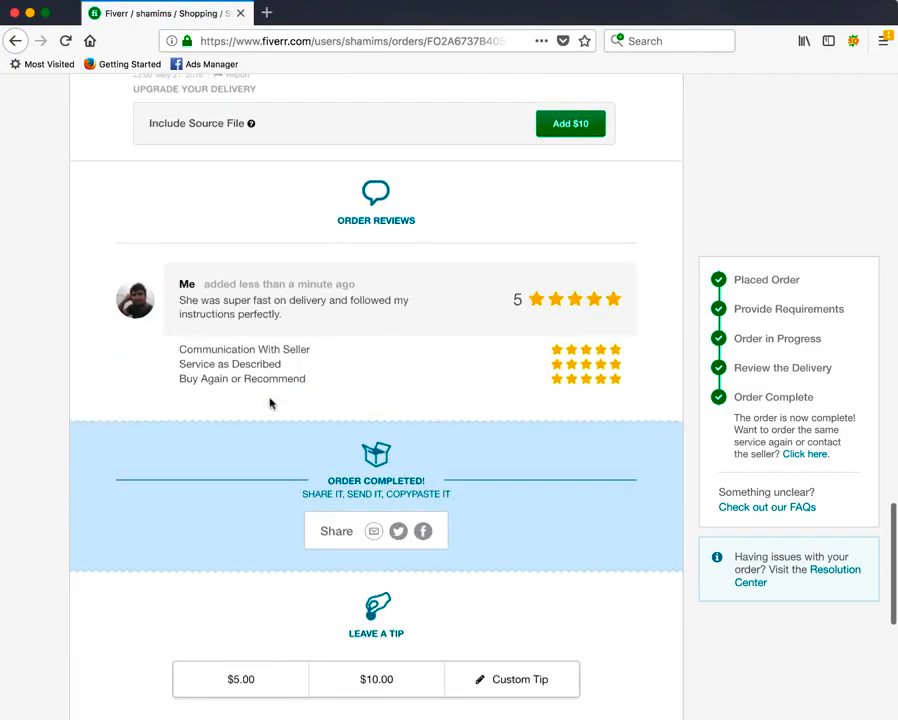
{"action": "scroll", "coordinate": [270, 400], "scroll_direction": "down", "scroll_amount": 13}
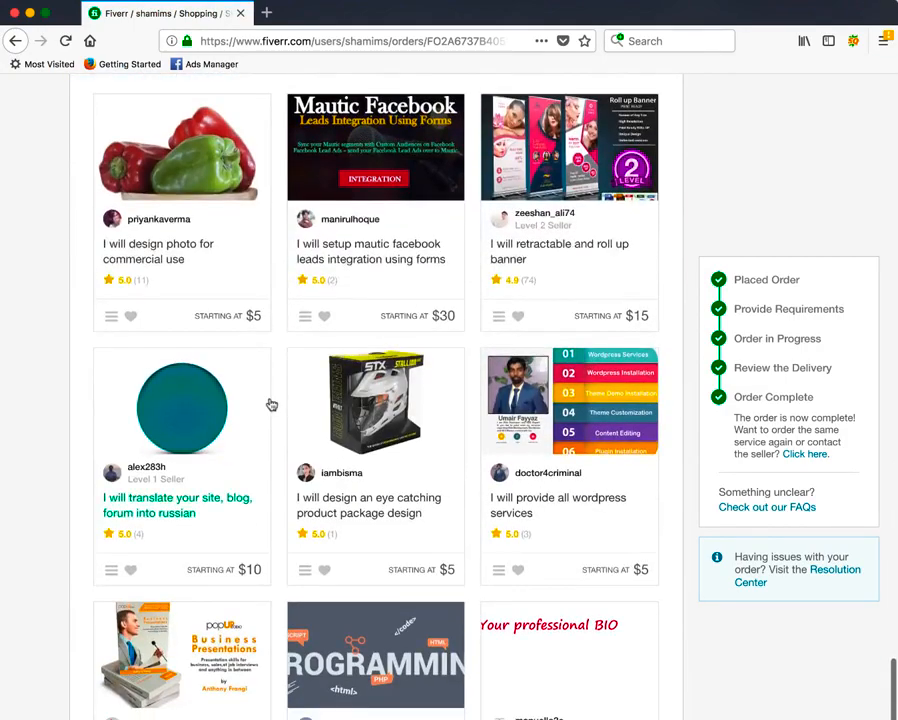
Step: Return to the final delivery on the order page and save the delivered files Design.jpg and Design2.jpg
{"action": "scroll", "coordinate": [270, 400], "scroll_direction": "up", "scroll_amount": 20}
{"action": "scroll", "coordinate": [270, 403], "scroll_direction": "up", "scroll_amount": 2}
{"action": "scroll", "coordinate": [270, 403], "scroll_direction": "down", "scroll_amount": 4}
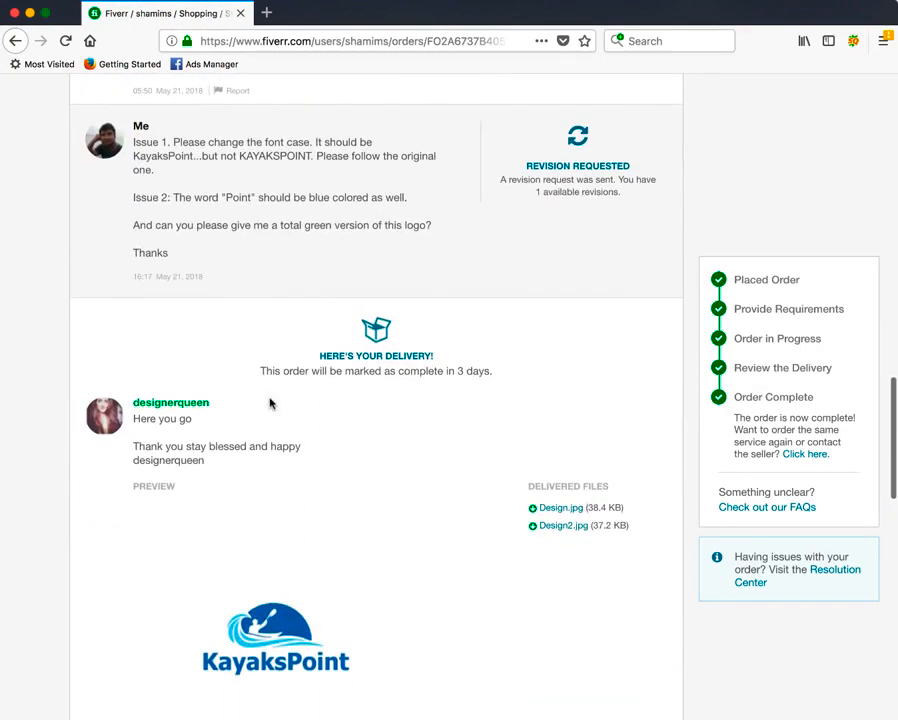
{"action": "scroll", "coordinate": [290, 428], "scroll_direction": "down", "scroll_amount": 5}
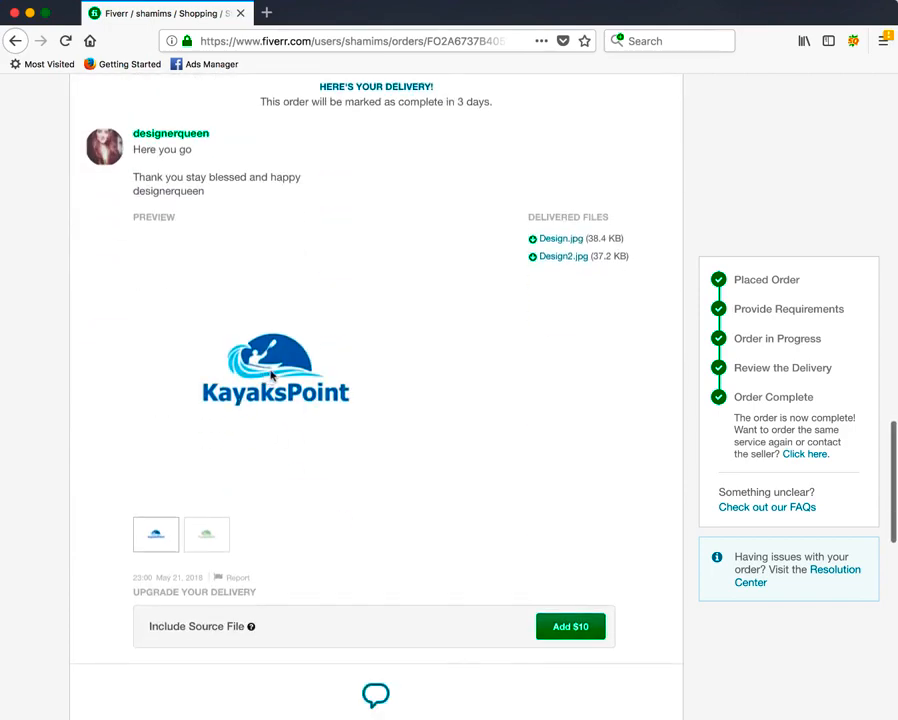
{"action": "left_click", "coordinate": [564, 242]}
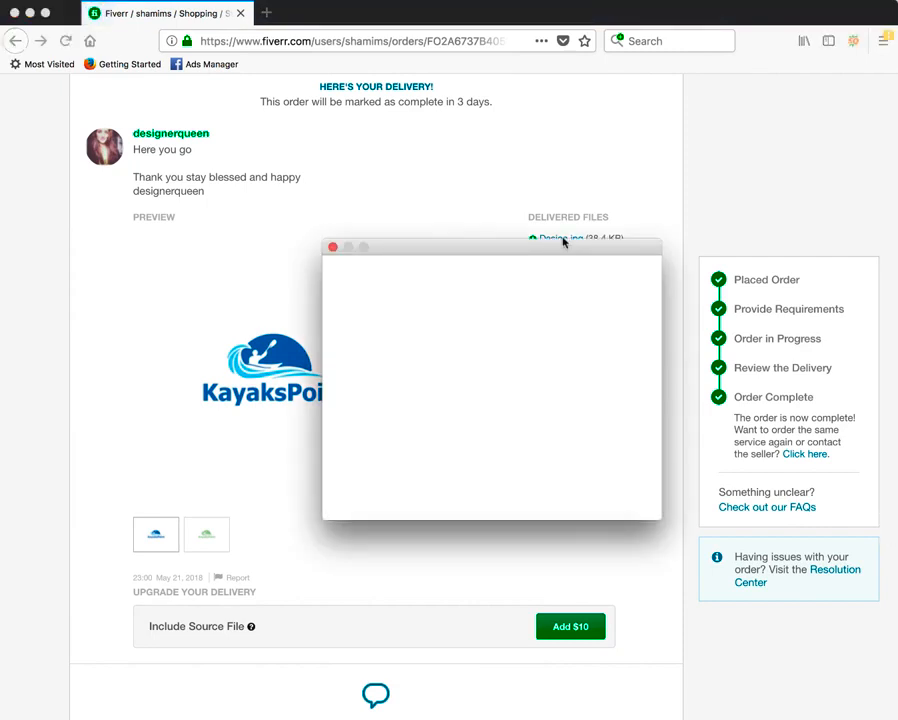
{"action": "left_click", "coordinate": [612, 477]}
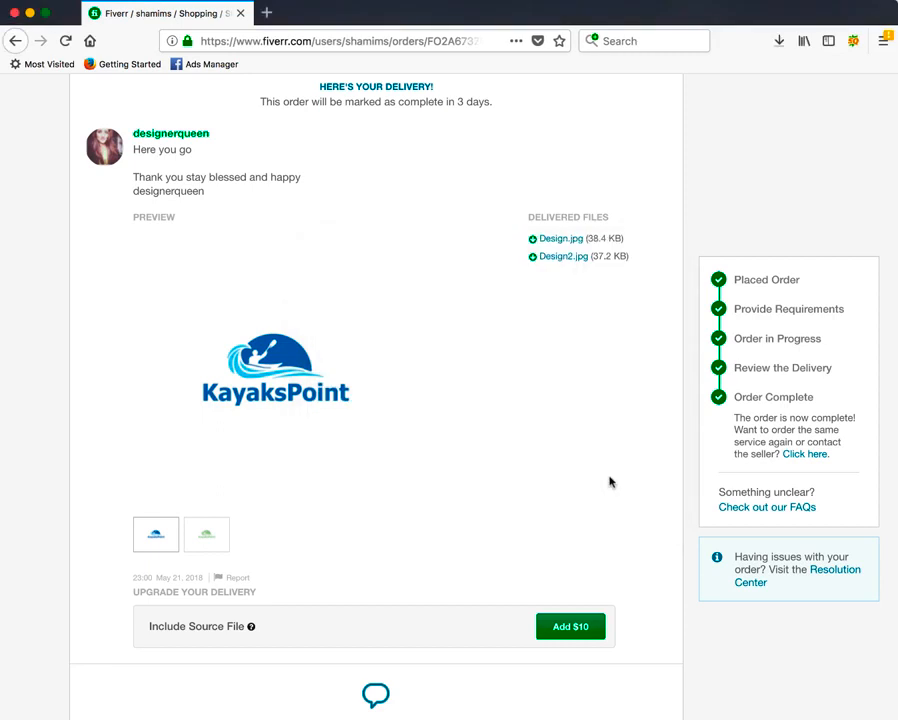
{"action": "left_click", "coordinate": [562, 260]}
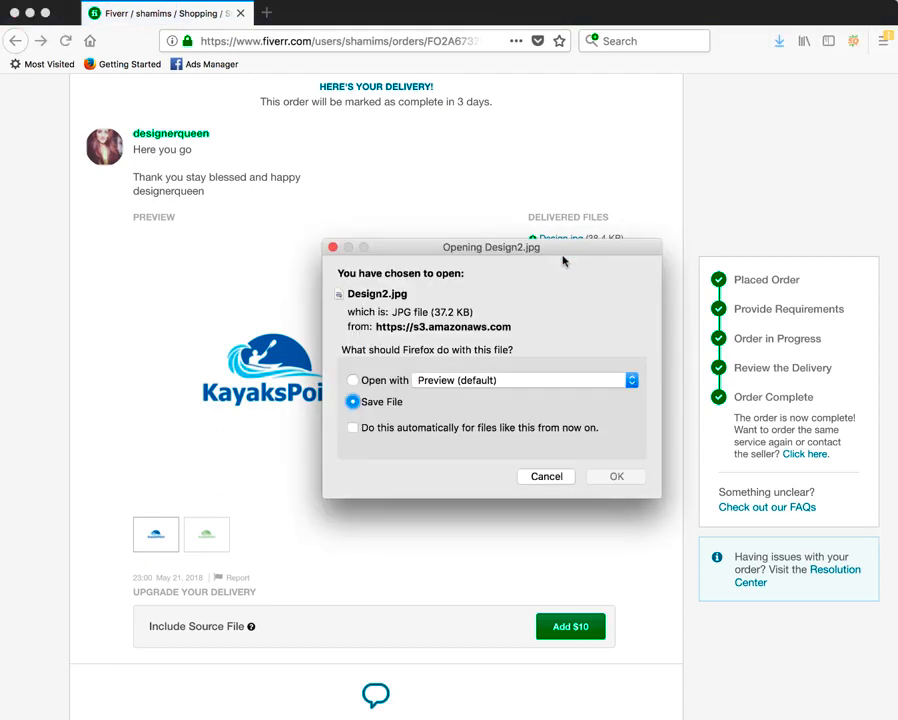
{"action": "left_click", "coordinate": [606, 477]}
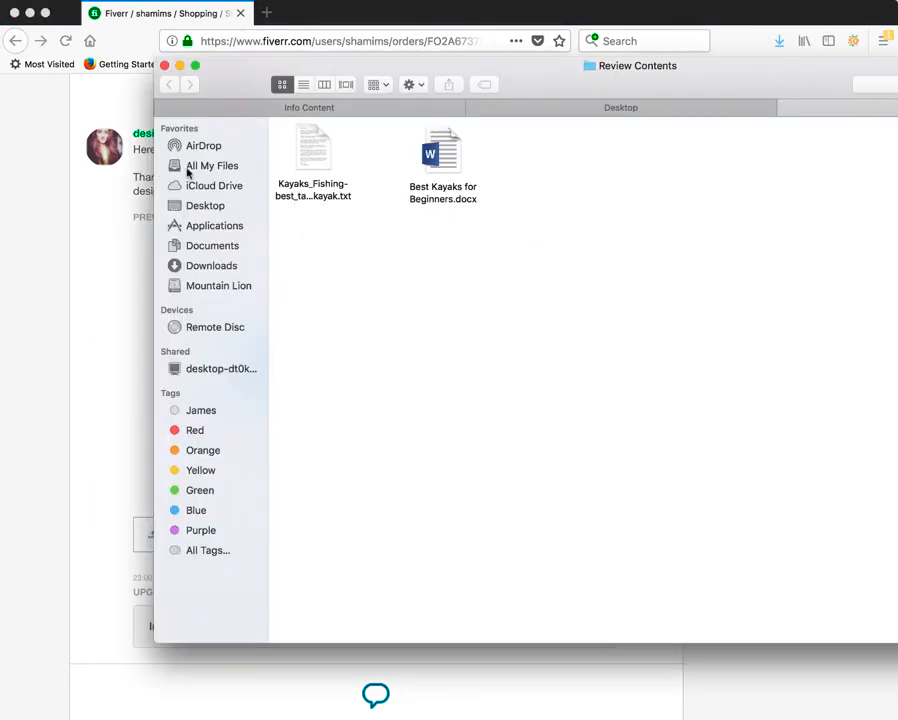
Step: Show the Downloads folder in Finder and close the extra Info Content and Desktop tabs
{"action": "left_click", "coordinate": [213, 266]}
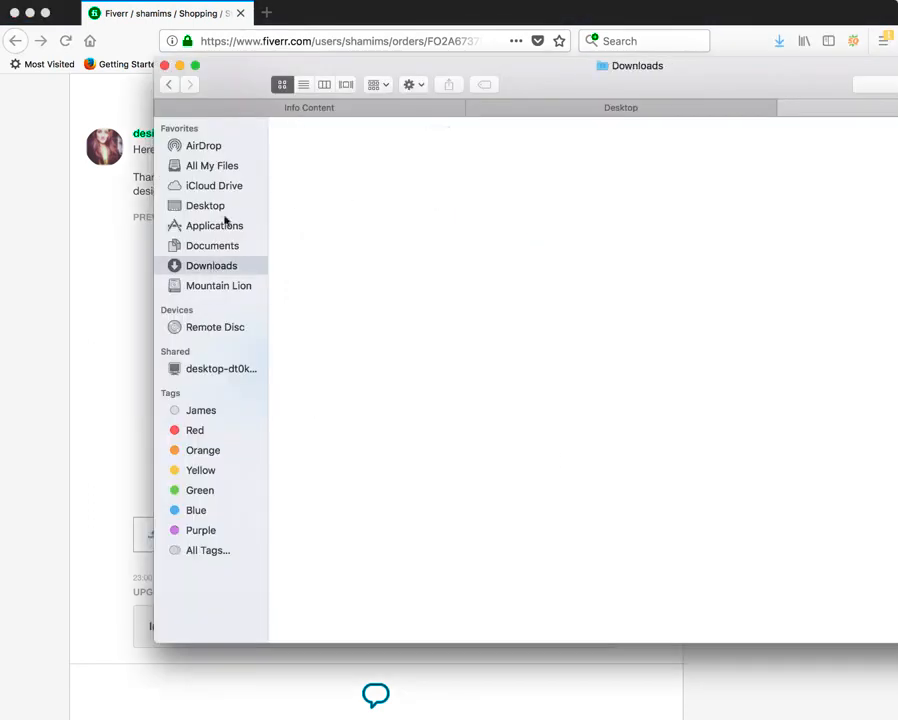
{"action": "left_click", "coordinate": [165, 110]}
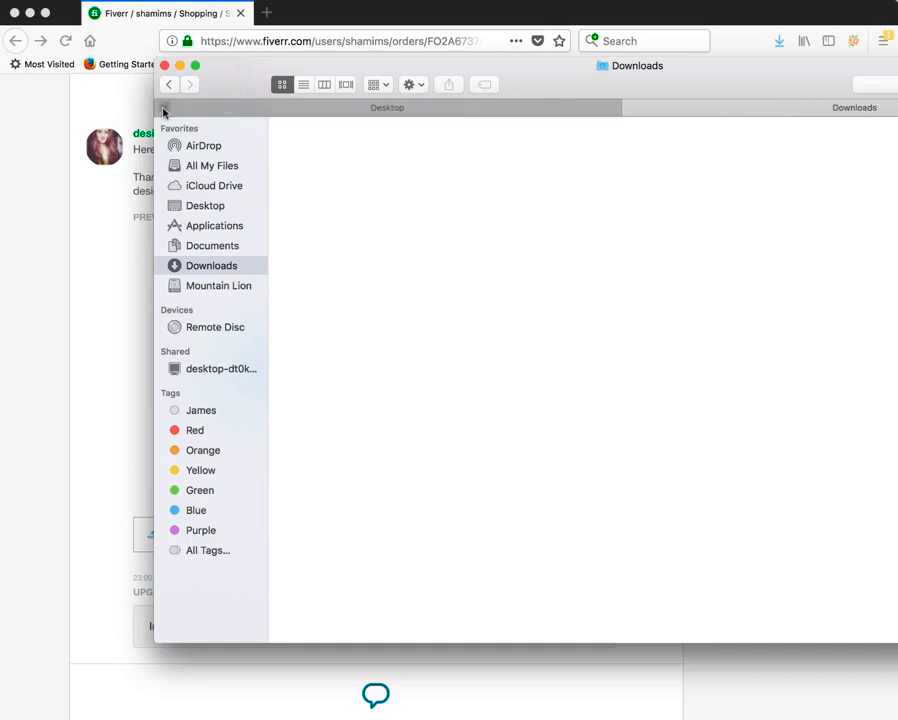
{"action": "left_click", "coordinate": [164, 110]}
{"action": "left_click", "coordinate": [212, 249]}
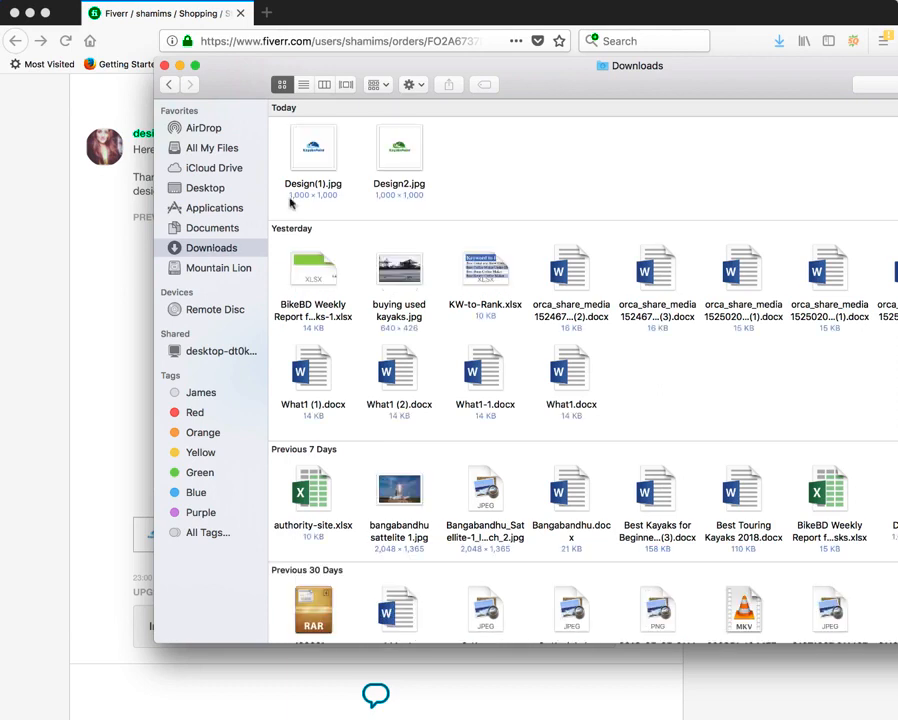
Step: Open Design(1).jpg and Design2.jpg to examine the blue and green logo versions, closing the image windows when done
{"action": "left_click", "coordinate": [308, 155]}
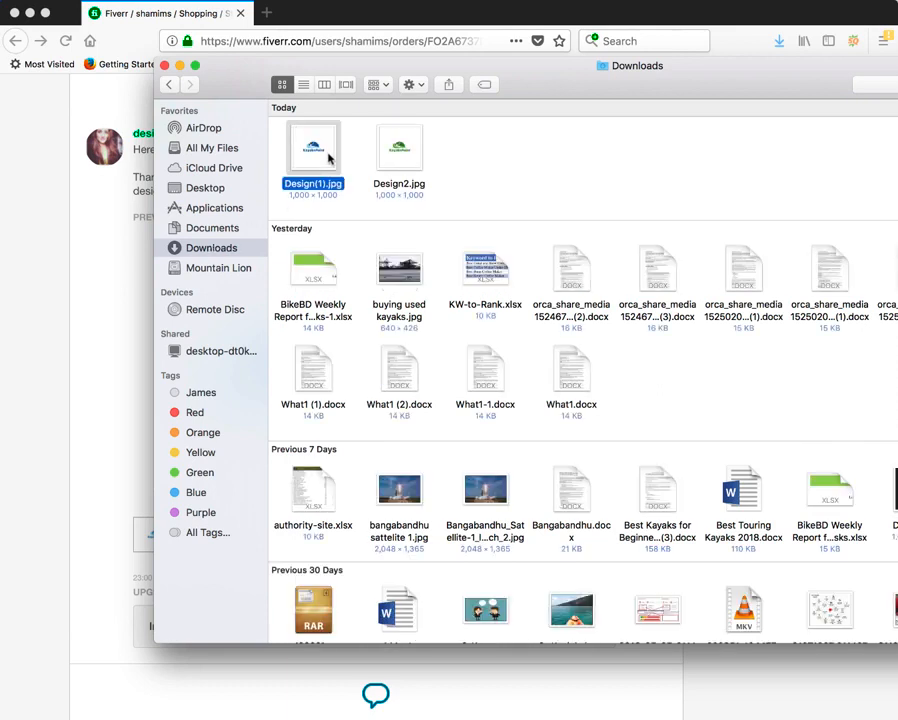
{"action": "double_click", "coordinate": [328, 158]}
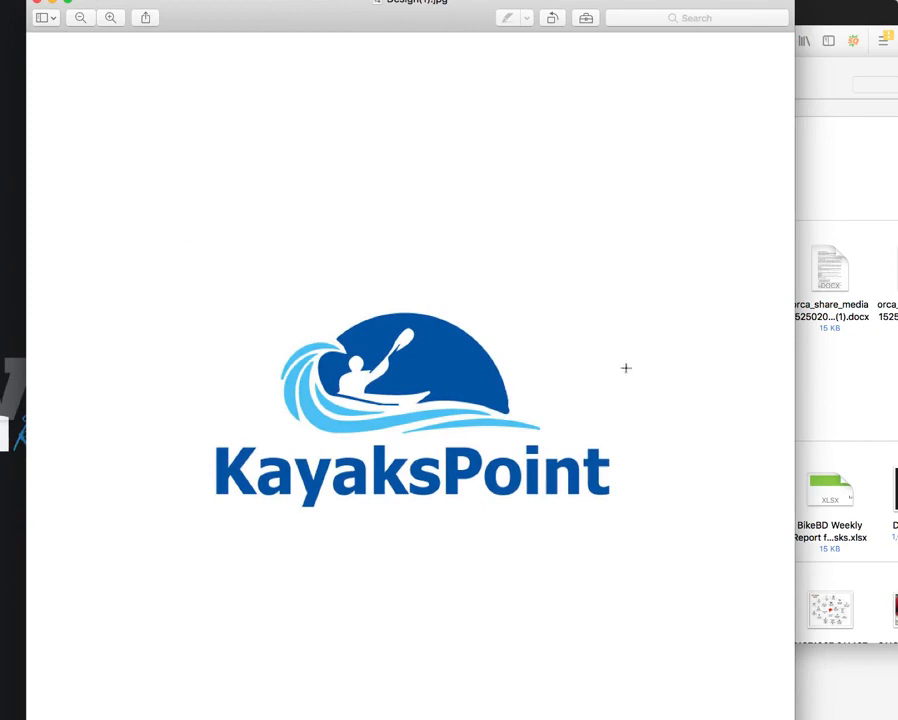
{"action": "left_click", "coordinate": [36, 4]}
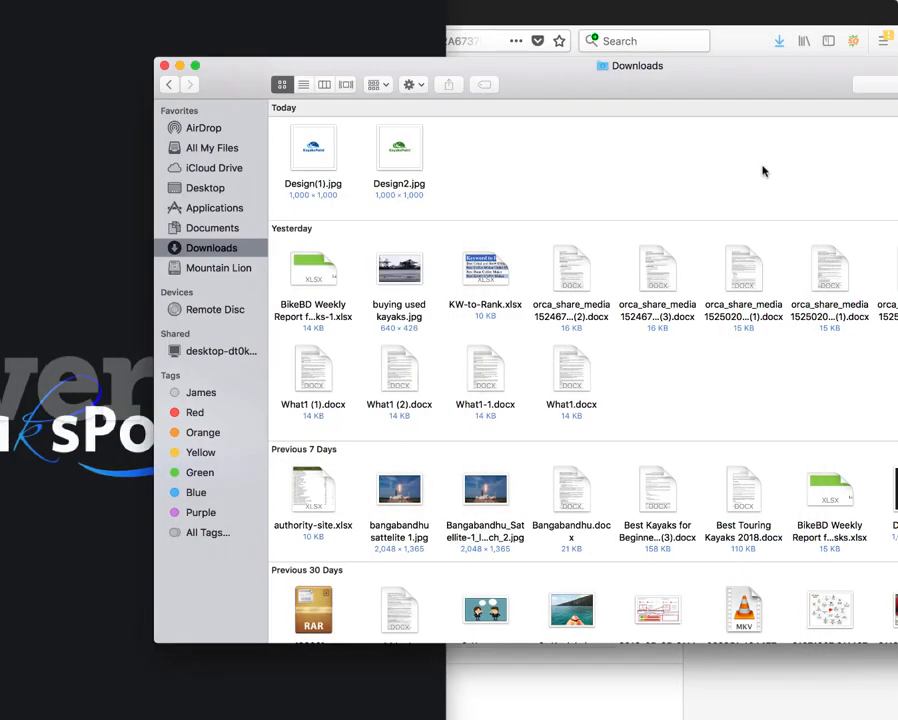
{"action": "double_click", "coordinate": [396, 168]}
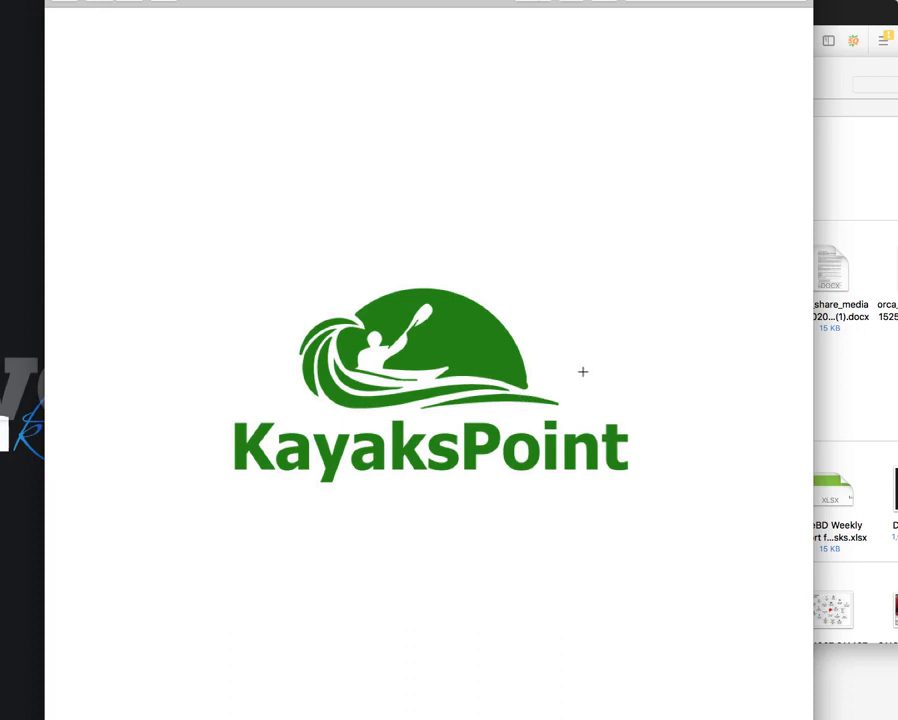
{"action": "left_click_drag", "start_coordinate": [0, 1], "coordinate": [192, 4]}
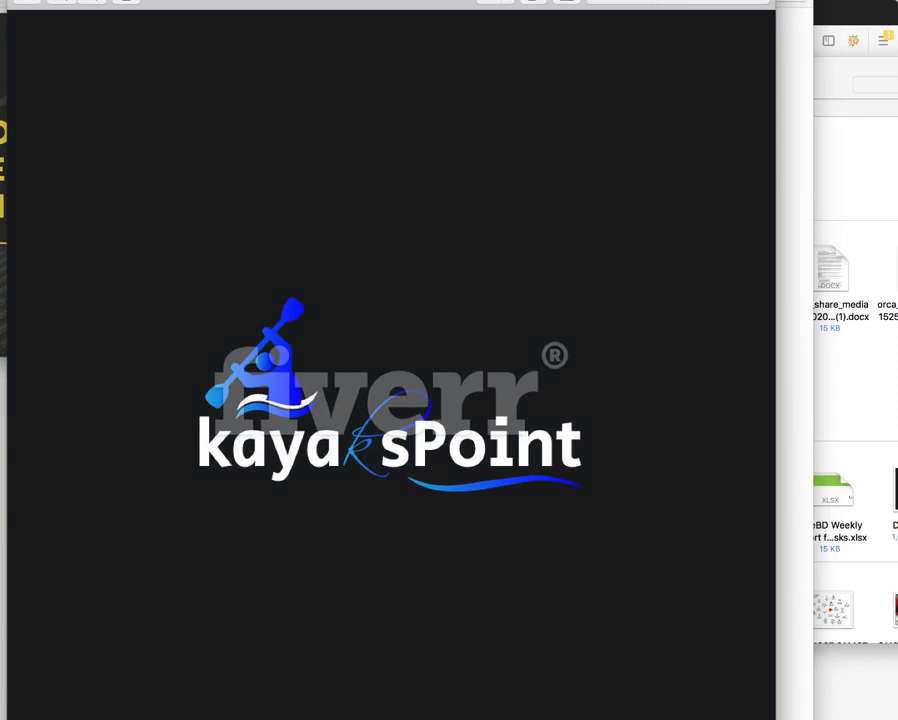
{"action": "key", "text": "super+w"}
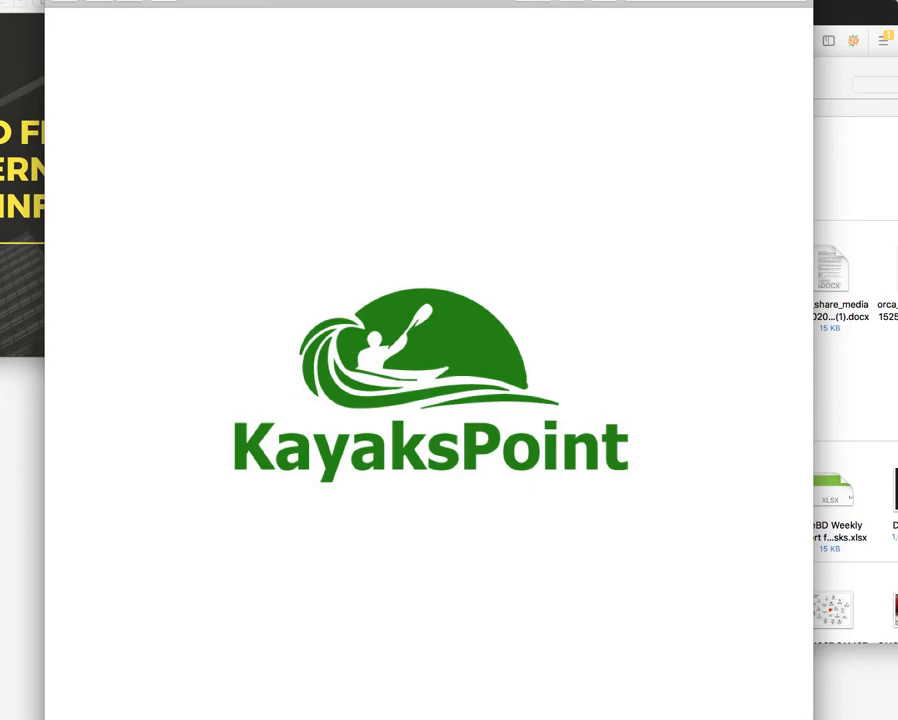
{"action": "key", "text": "super+w"}
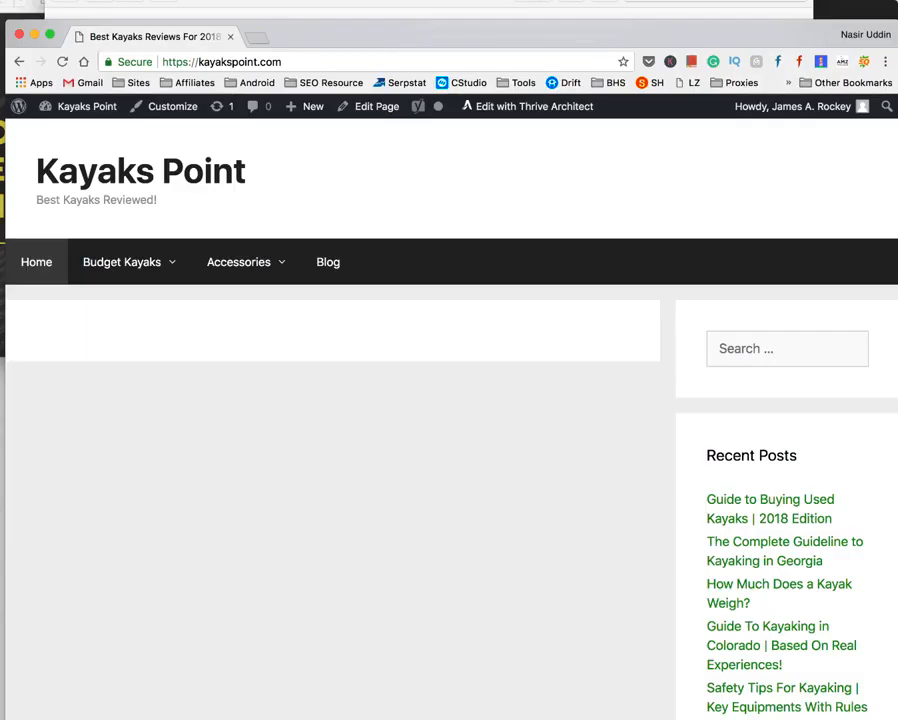
Step: Switch to Chrome with the kayakspoint.com homepage and open the Site Identity settings of its WordPress Customizer
{"action": "mouse_move", "coordinate": [327, 45]}
{"action": "left_mouse_down"}
{"action": "mouse_move", "coordinate": [331, 34]}
{"action": "mouse_move", "coordinate": [320, 24]}
{"action": "left_mouse_up"}
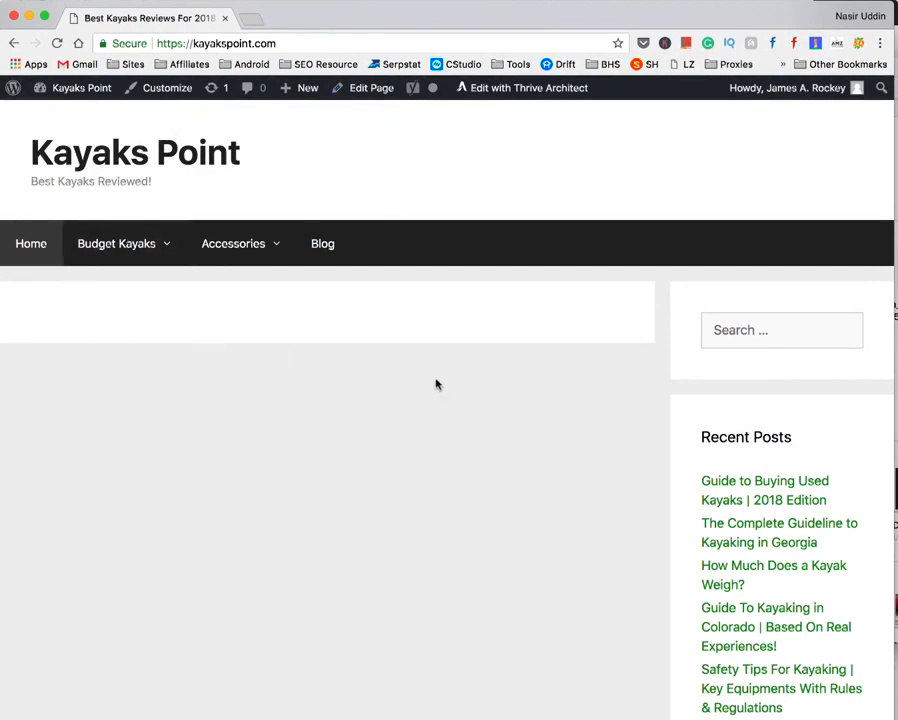
{"action": "scroll", "coordinate": [436, 384], "scroll_direction": "down", "scroll_amount": 5}
{"action": "scroll", "coordinate": [436, 384], "scroll_direction": "up", "scroll_amount": 5}
{"action": "left_click", "coordinate": [163, 90]}
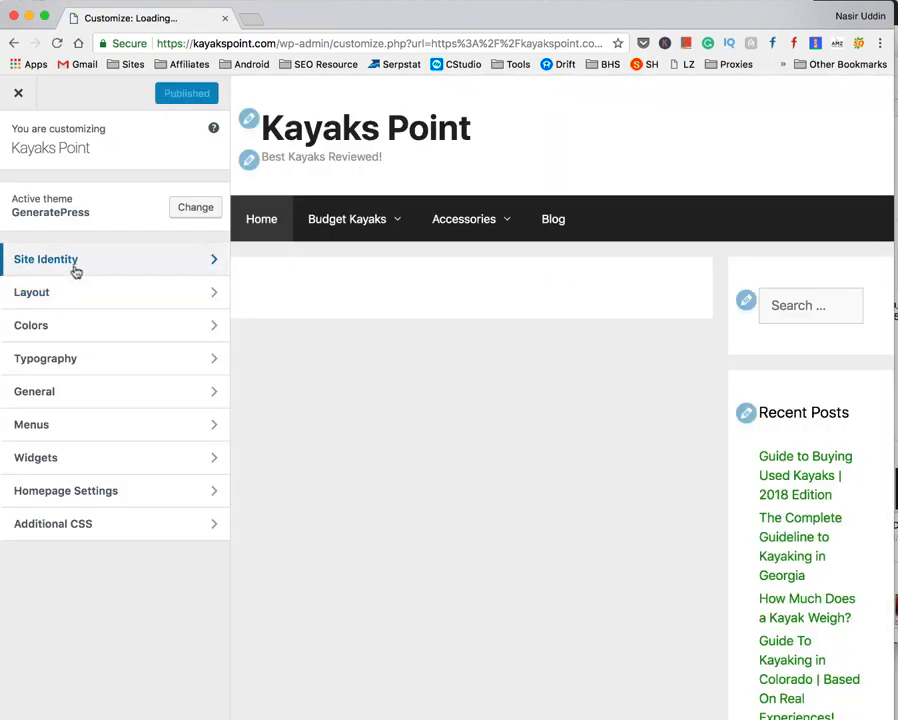
{"action": "left_click", "coordinate": [75, 268]}
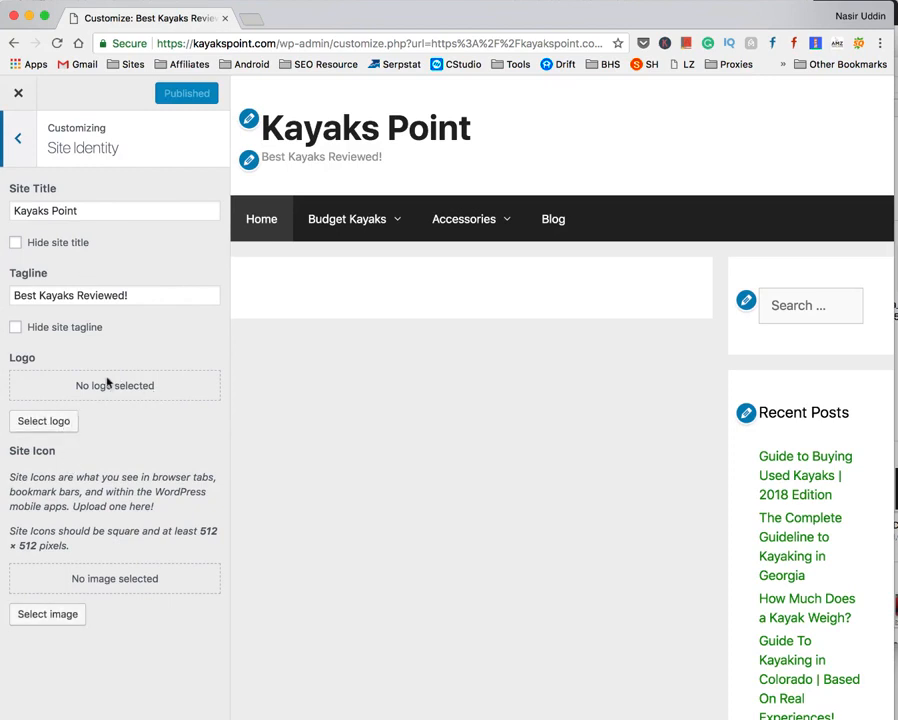
Step: Start a file upload for the site logo and browse to the Downloads folder
{"action": "left_click", "coordinate": [44, 422]}
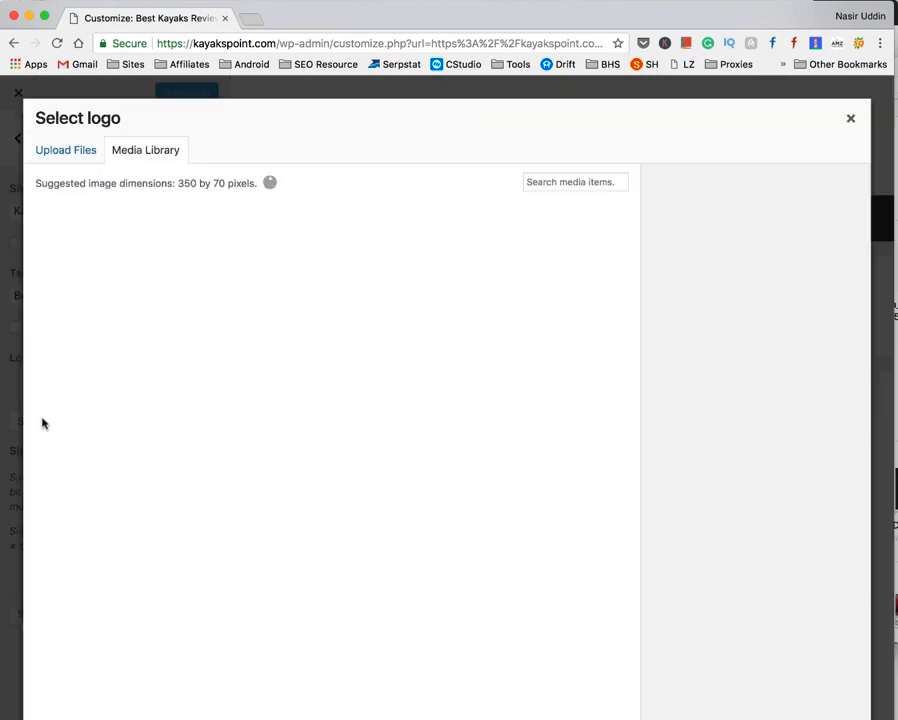
{"action": "left_click", "coordinate": [66, 152]}
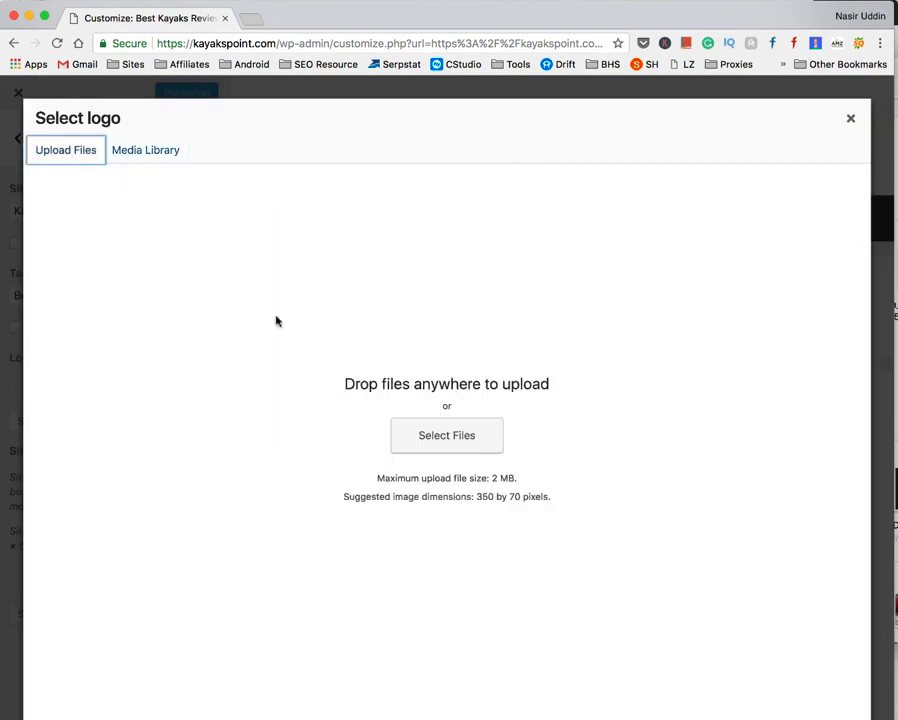
{"action": "left_click", "coordinate": [432, 437]}
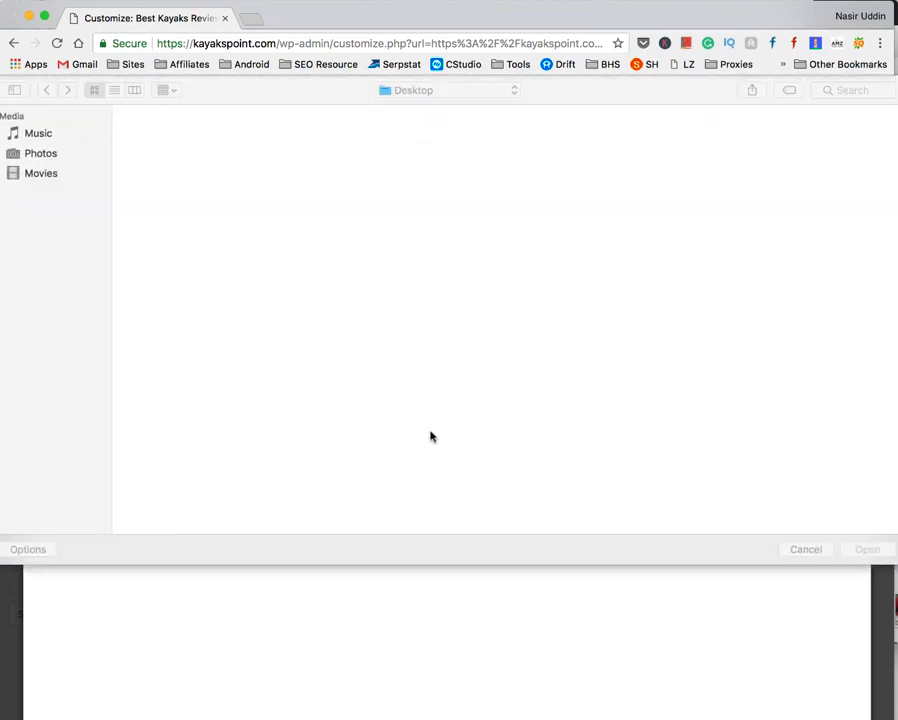
{"action": "left_click", "coordinate": [60, 236]}
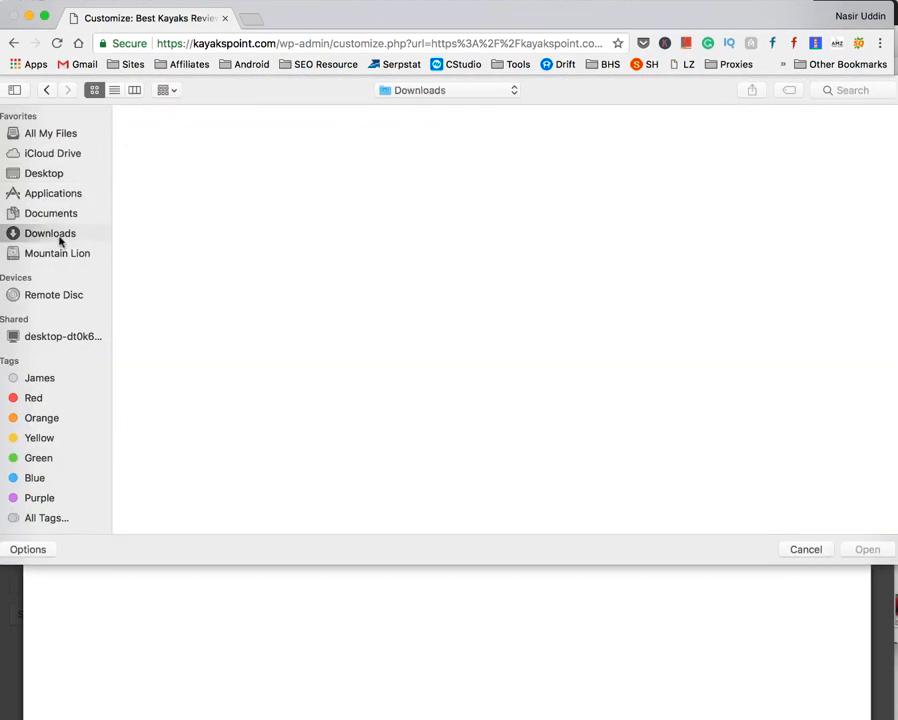
Step: Rename the green logo file Design2.jpg as "KayaksPoint Logo Green"
{"action": "left_click", "coordinate": [157, 190]}
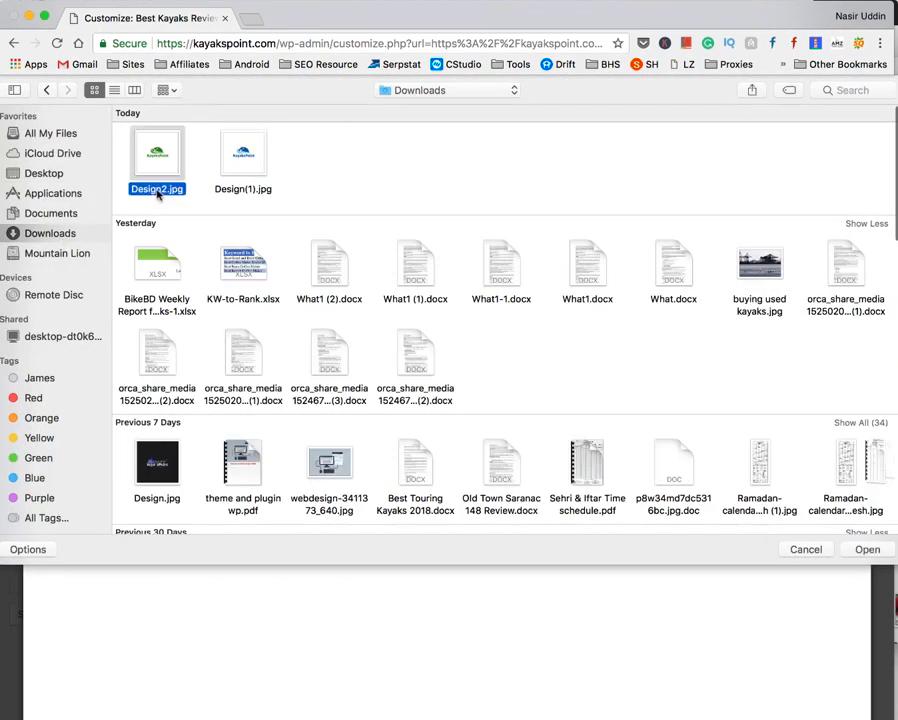
{"action": "left_click", "coordinate": [157, 190]}
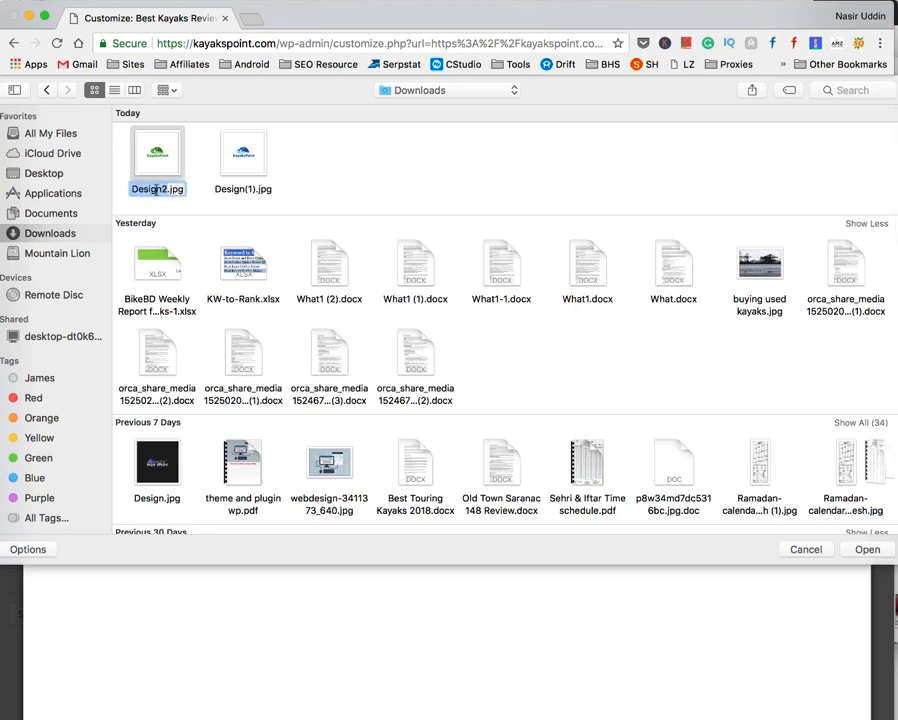
{"action": "type", "text": "KayaksPoint"}
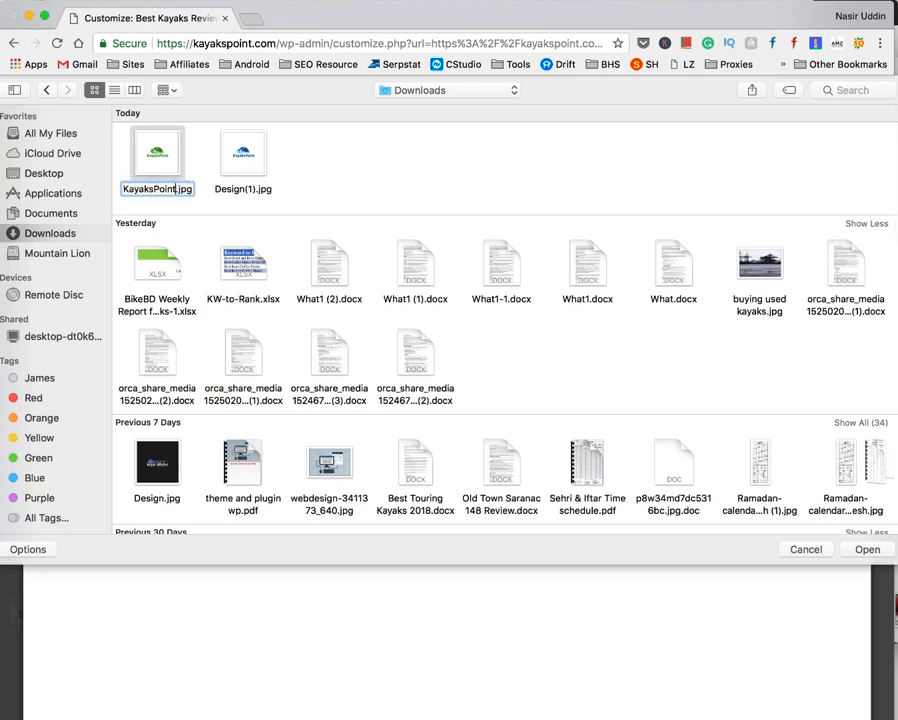
{"action": "type", "text": " Logo Green"}
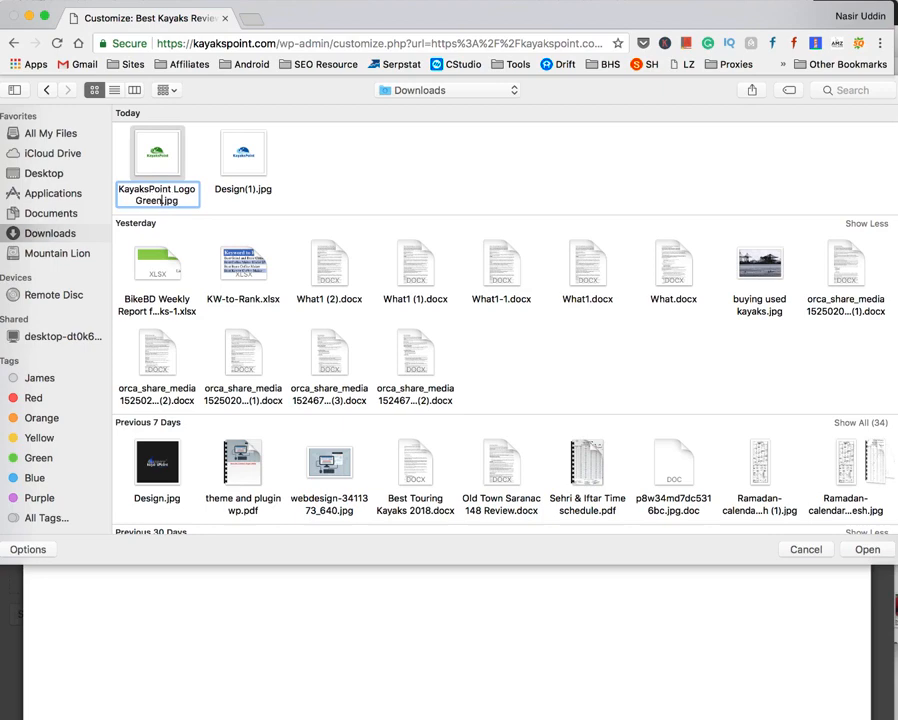
{"action": "key", "text": "Return"}
Step: Rename the blue logo file Design(1).jpg as "KayaksPoint Logo Final"
{"action": "scroll", "coordinate": [236, 172], "scroll_direction": "down", "scroll_amount": 2}
{"action": "left_click", "coordinate": [239, 158]}
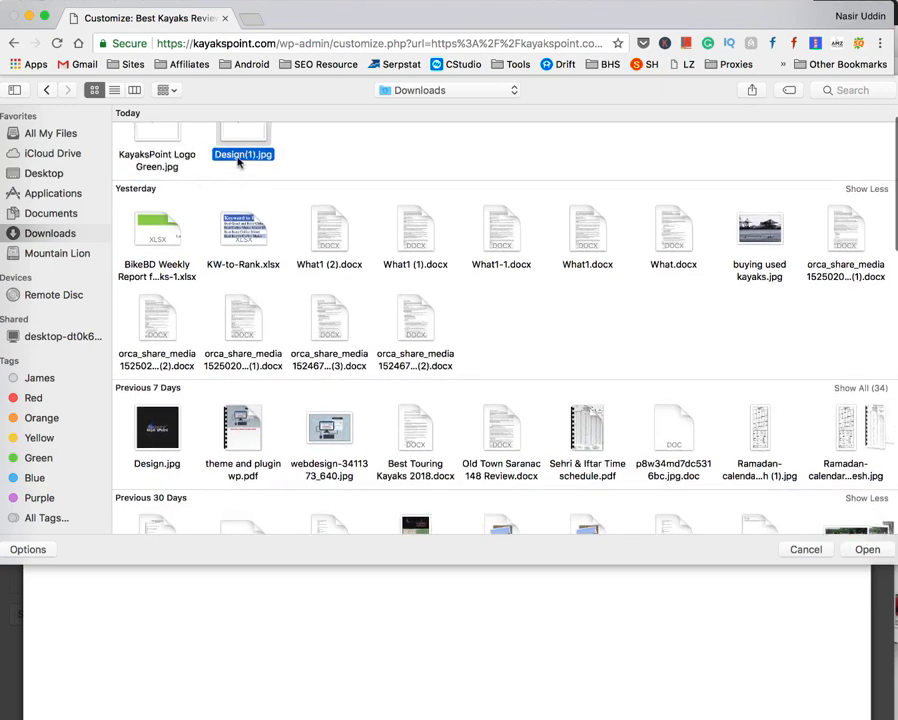
{"action": "scroll", "coordinate": [238, 162], "scroll_direction": "up", "scroll_amount": 1}
{"action": "left_click", "coordinate": [237, 162]}
{"action": "type", "text": "Laua"}
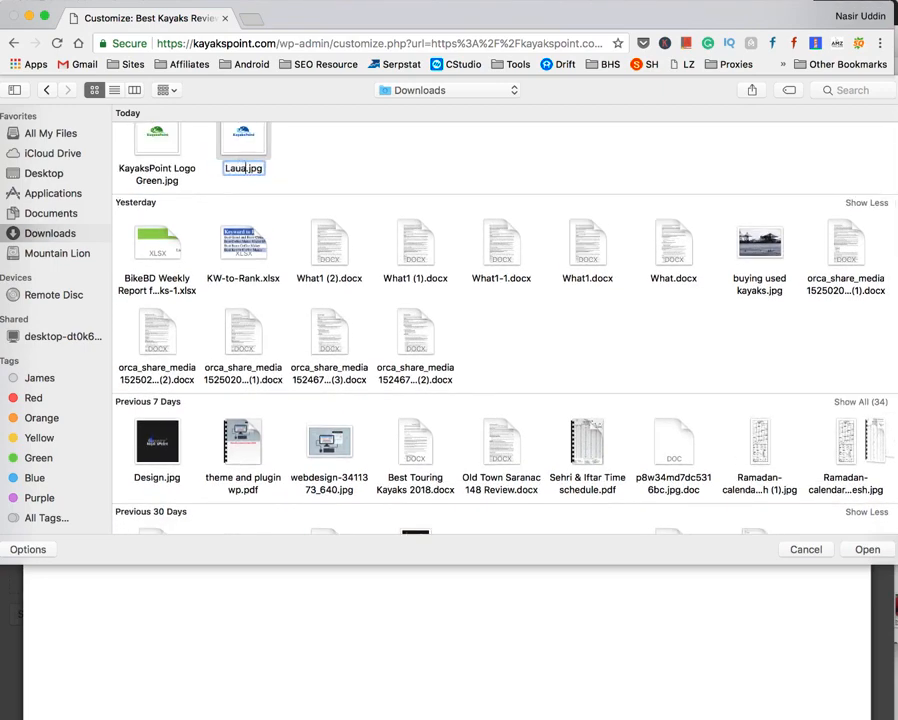
{"action": "key", "text": "BackSpace"}
{"action": "key", "text": "BackSpace"}
{"action": "key", "text": "BackSpace"}
{"action": "key", "text": "BackSpace"}
{"action": "type", "text": "Kaya"}
{"action": "type", "text": "ks"}
{"action": "type", "text": "Point L"}
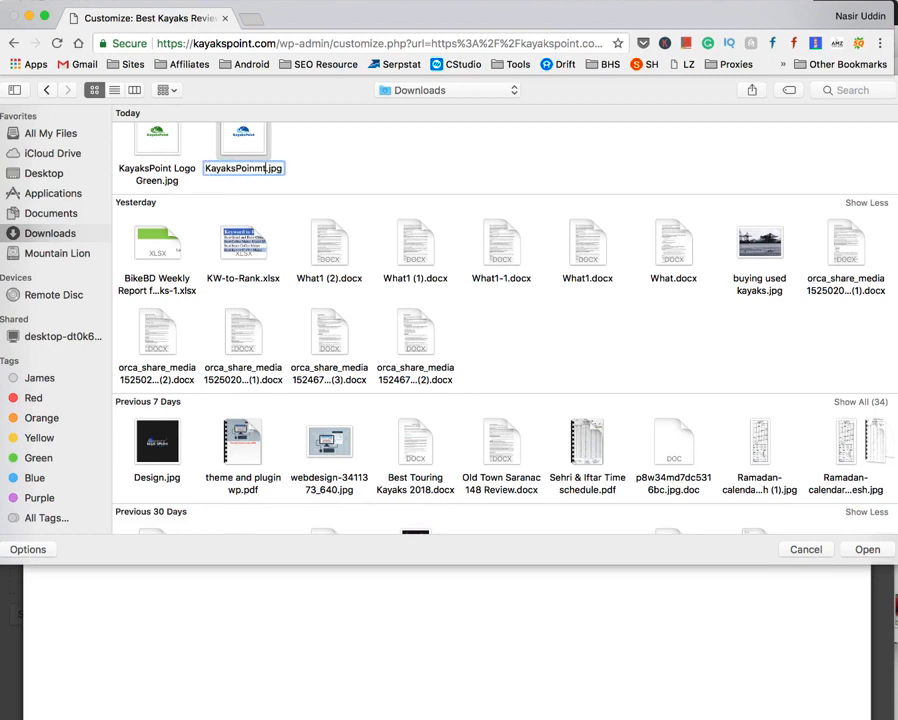
{"action": "type", "text": "ogo "}
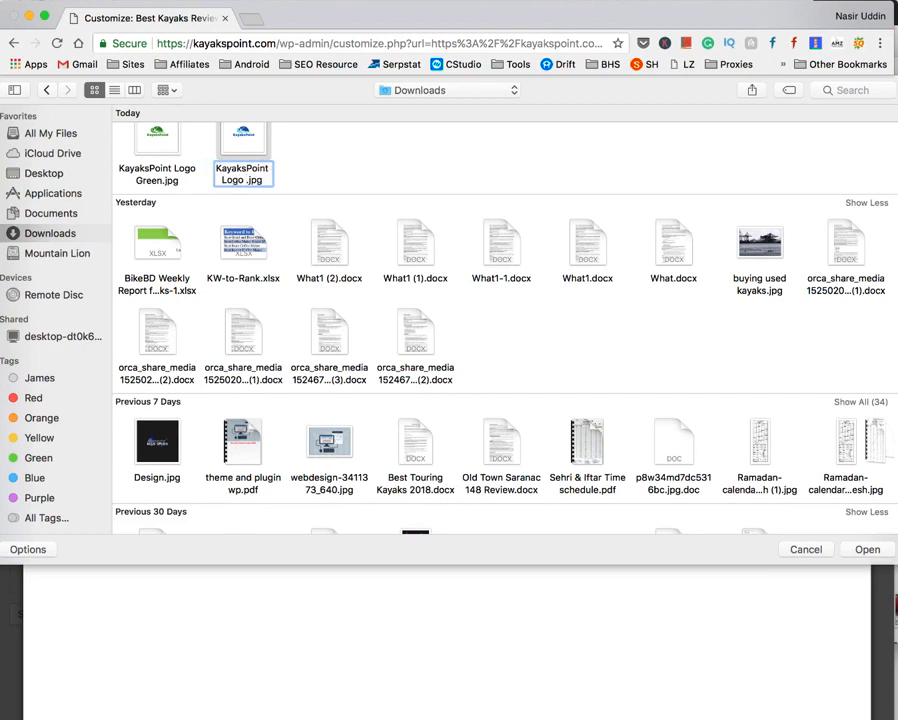
{"action": "type", "text": "Final"}
{"action": "key", "text": "Return"}
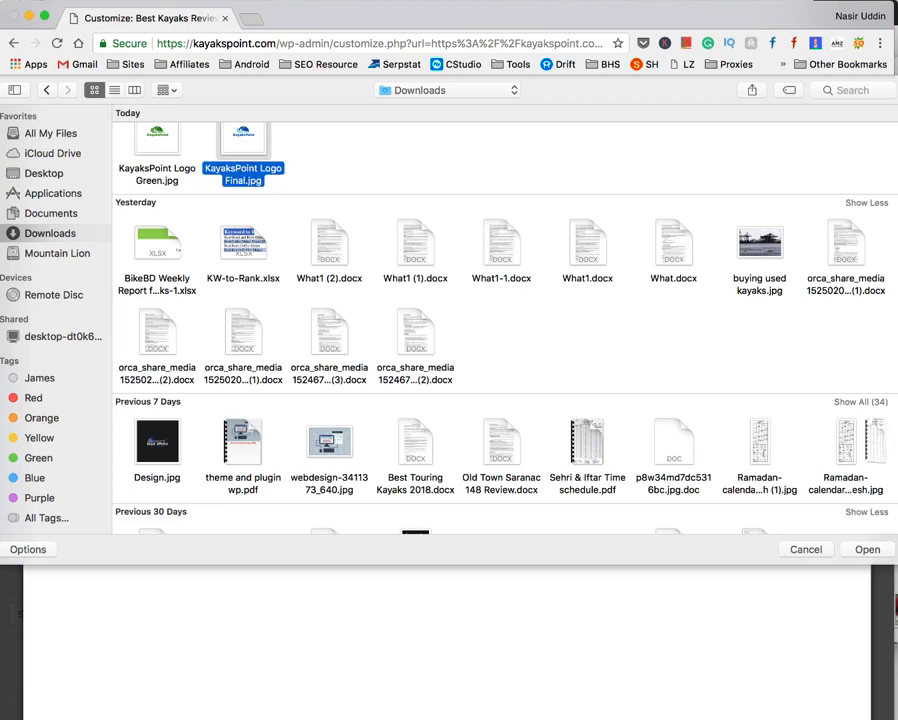
{"action": "left_click_drag", "start_coordinate": [356, 164], "coordinate": [166, 147]}
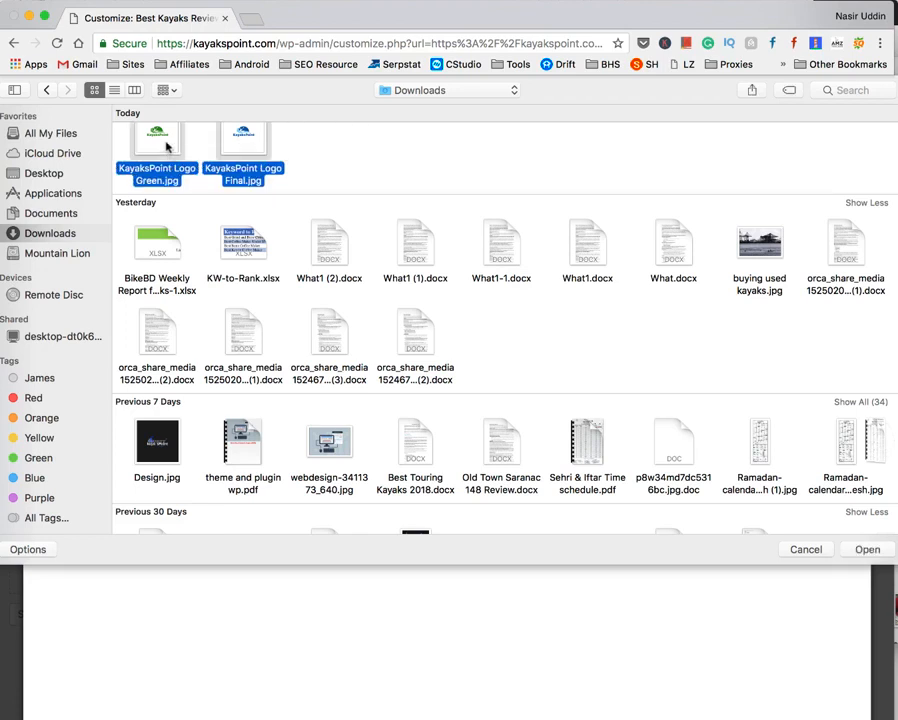
{"action": "left_click", "coordinate": [48, 255]}
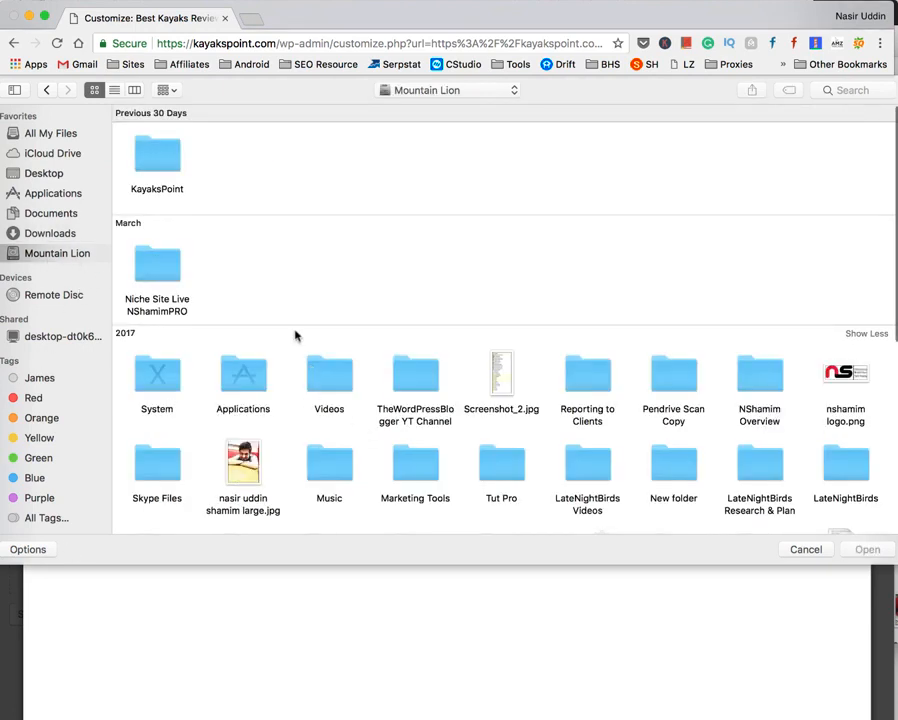
{"action": "double_click", "coordinate": [157, 155]}
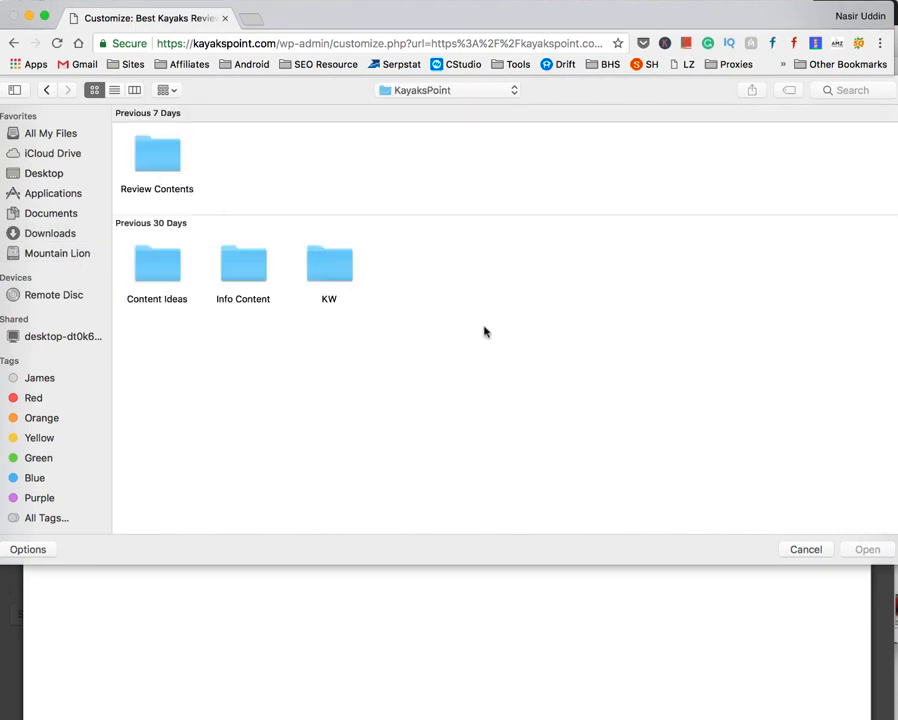
{"action": "right_click", "coordinate": [475, 313]}
{"action": "left_click", "coordinate": [427, 326]}
{"action": "left_click", "coordinate": [46, 90]}
{"action": "left_click", "coordinate": [46, 90]}
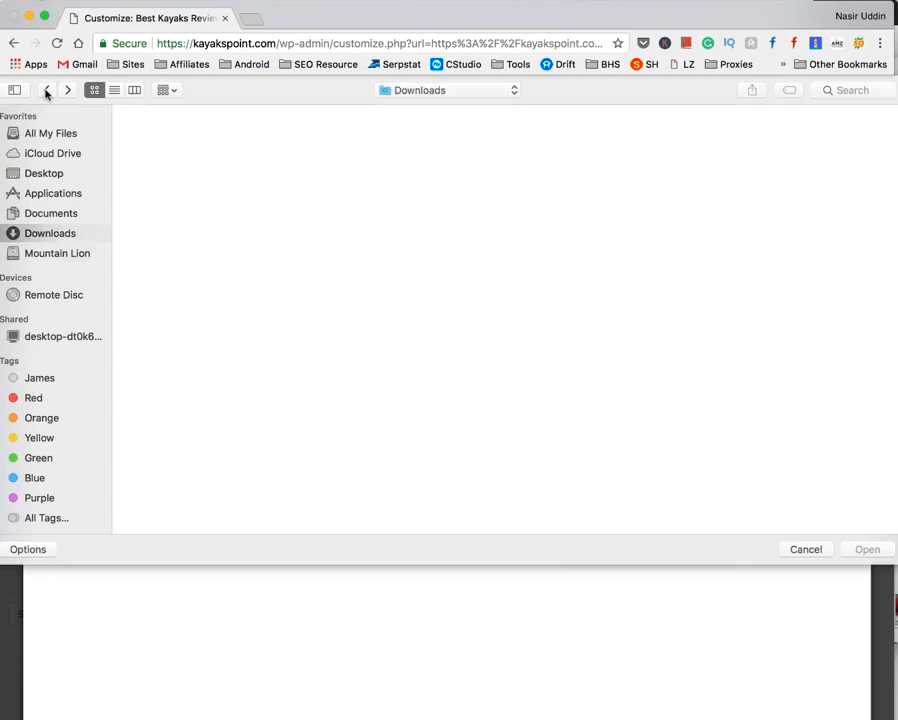
{"action": "left_click_drag", "start_coordinate": [282, 172], "coordinate": [140, 180]}
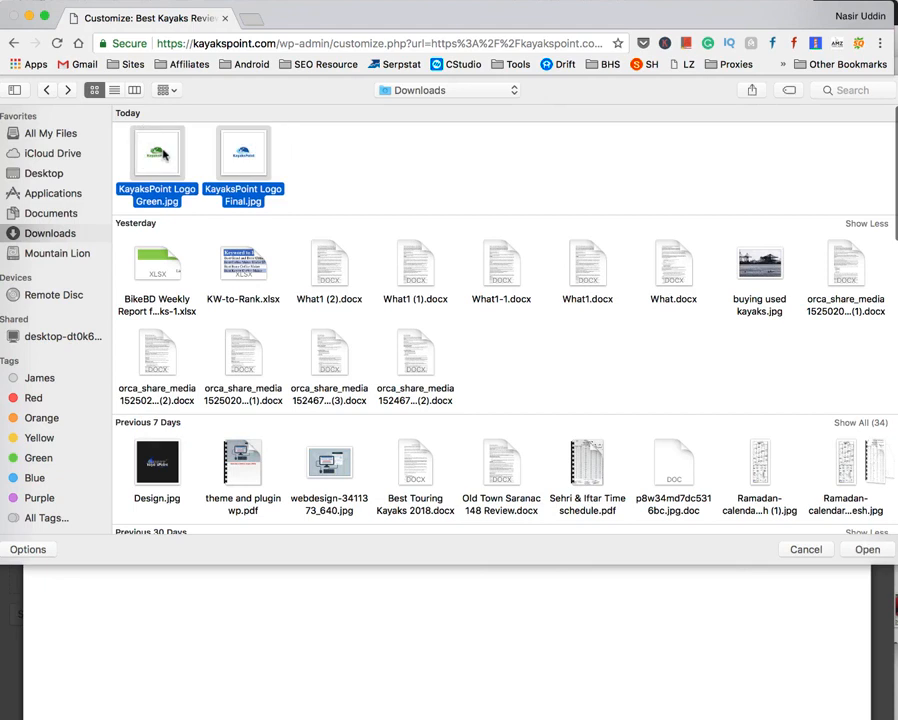
{"action": "right_click", "coordinate": [164, 148]}
{"action": "left_click", "coordinate": [404, 186]}
{"action": "left_click", "coordinate": [352, 162]}
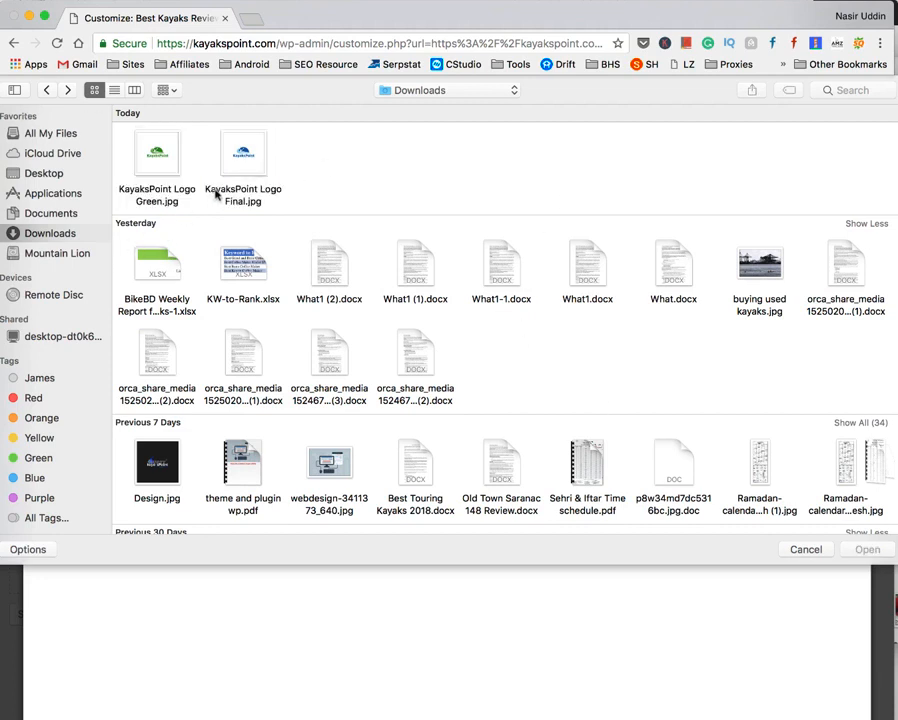
Step: Upload KayaksPoint Logo Final.jpg from Downloads as the site logo and copy its title into the alt text
{"action": "left_click", "coordinate": [243, 160]}
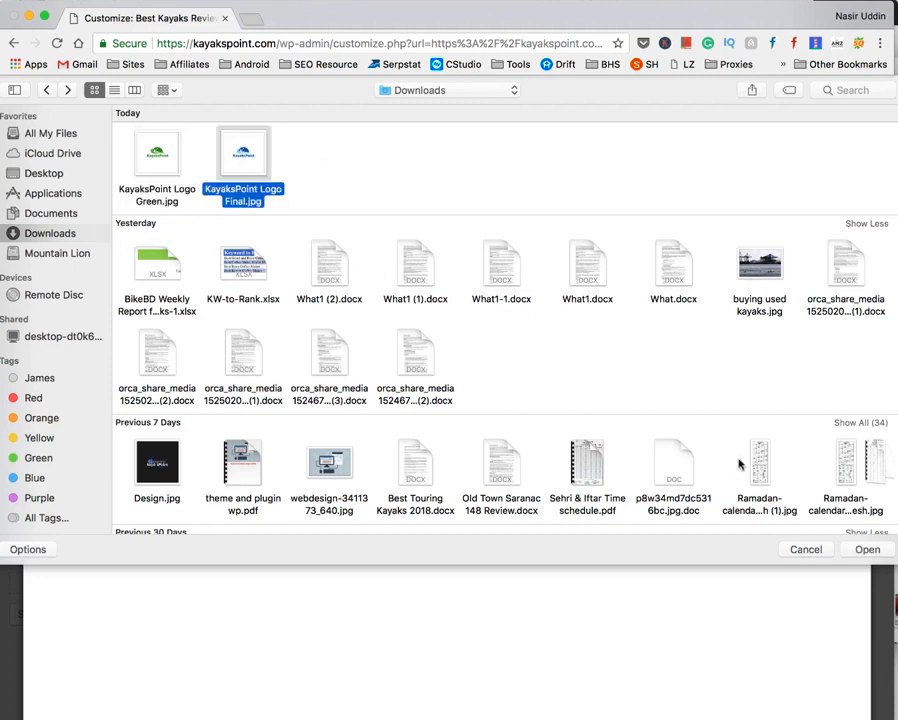
{"action": "left_click", "coordinate": [867, 549]}
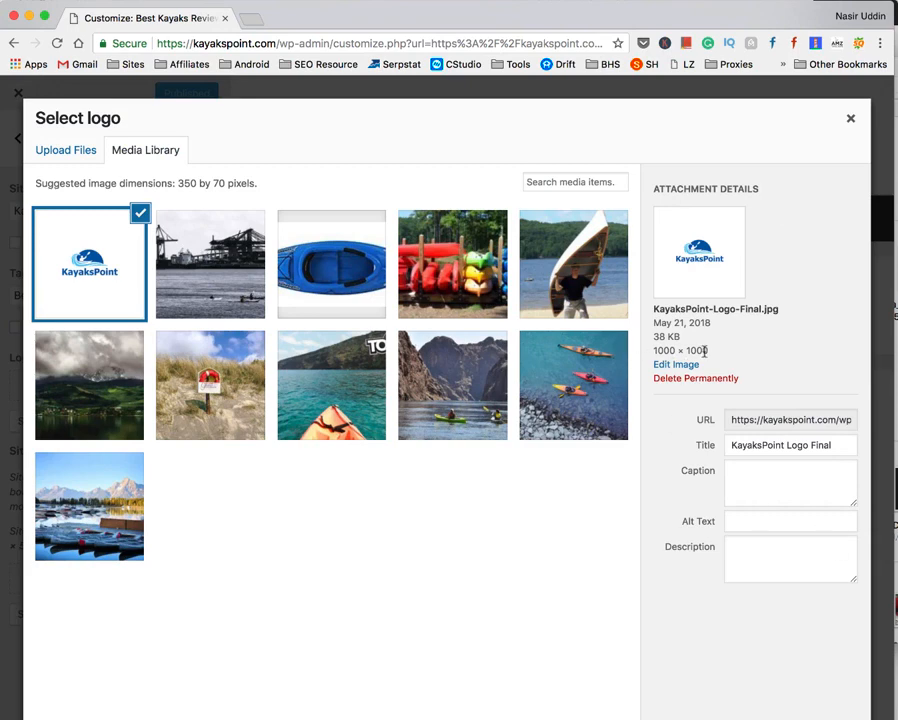
{"action": "left_click_drag", "start_coordinate": [835, 447], "coordinate": [705, 446]}
{"action": "key", "text": "ctrl+c"}
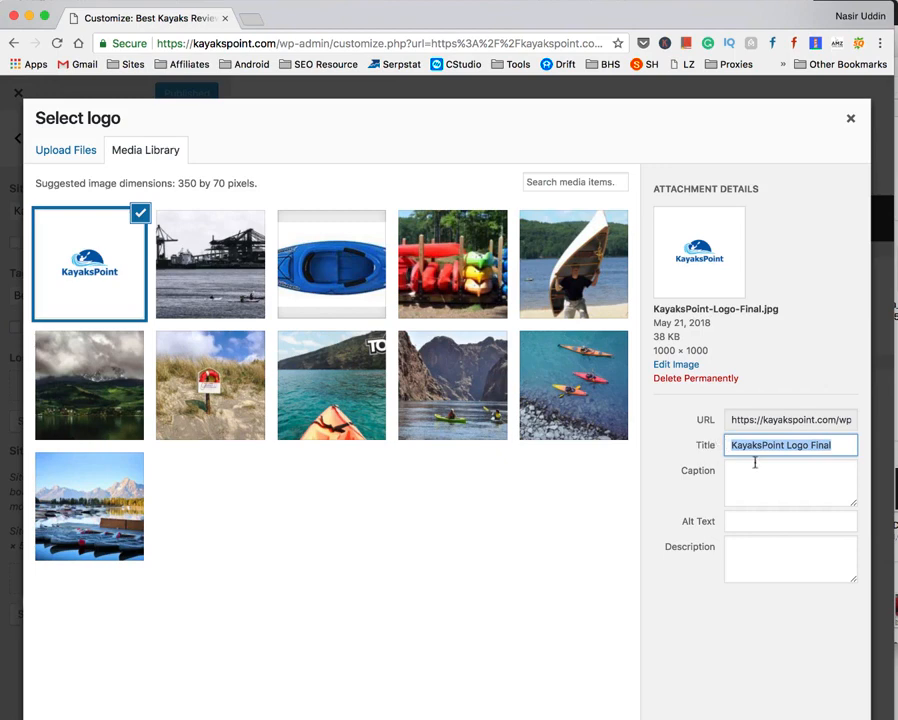
{"action": "left_click", "coordinate": [762, 519]}
{"action": "key", "text": "ctrl+v"}
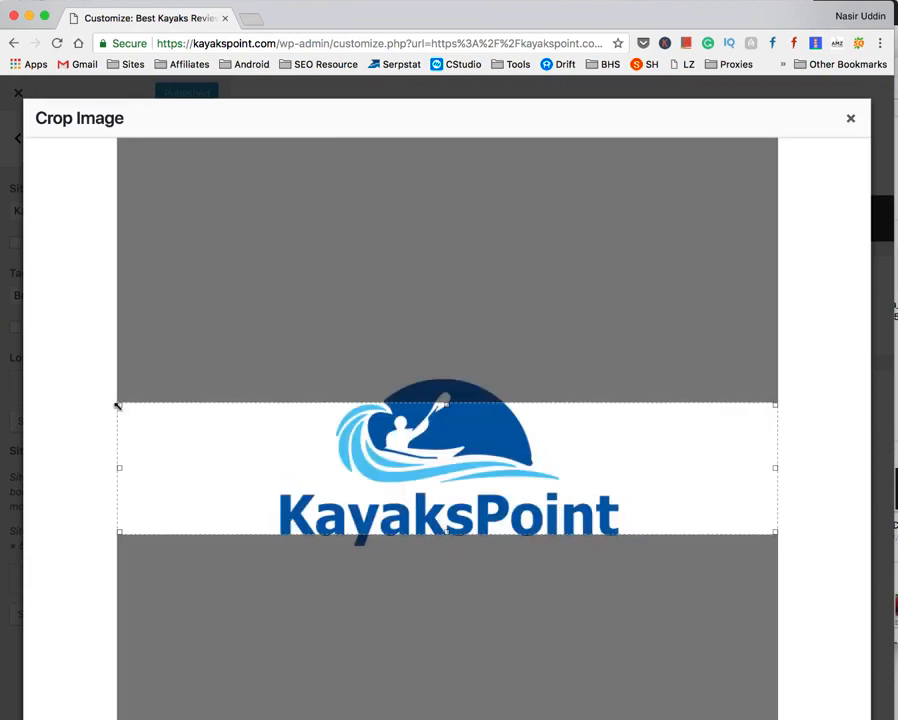
Step: Crop the logo image closely around the kayak graphic and the KayaksPoint lettering
{"action": "left_click_drag", "start_coordinate": [117, 406], "coordinate": [136, 370]}
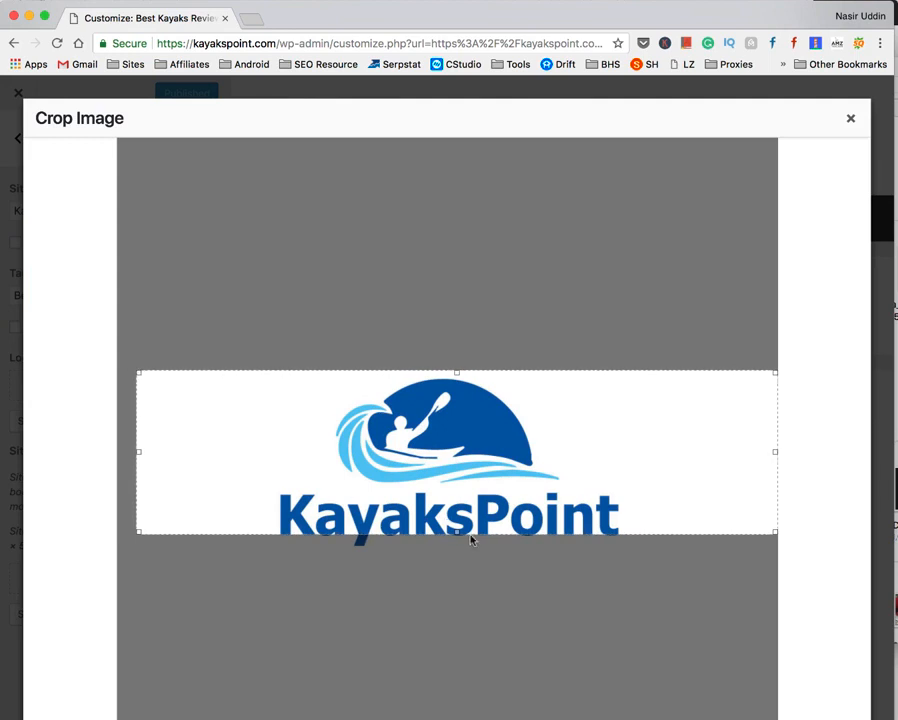
{"action": "left_click_drag", "start_coordinate": [457, 533], "coordinate": [457, 557]}
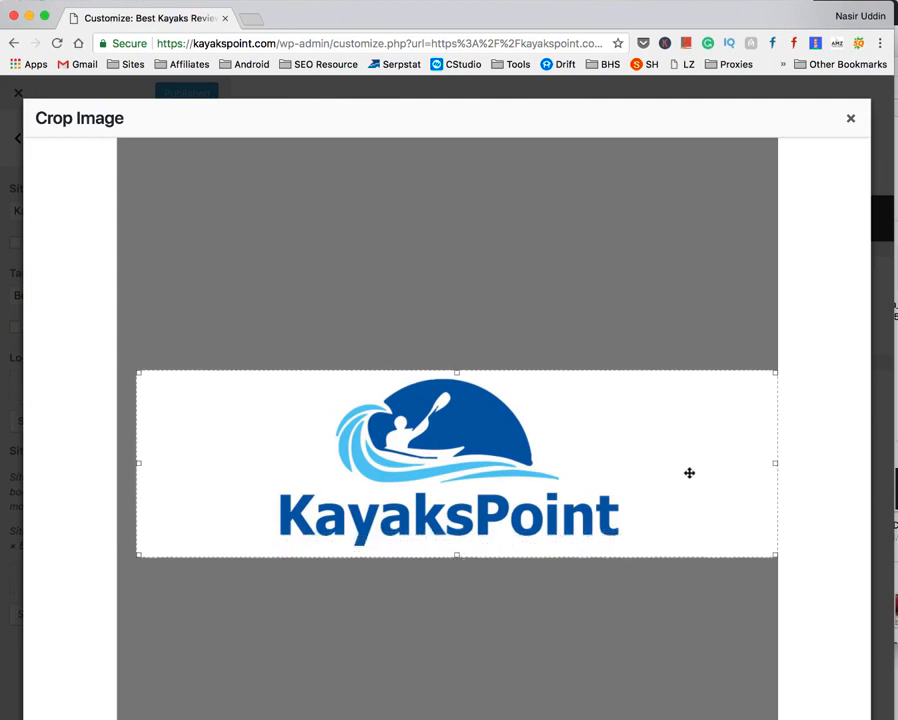
{"action": "left_click_drag", "start_coordinate": [775, 463], "coordinate": [632, 457]}
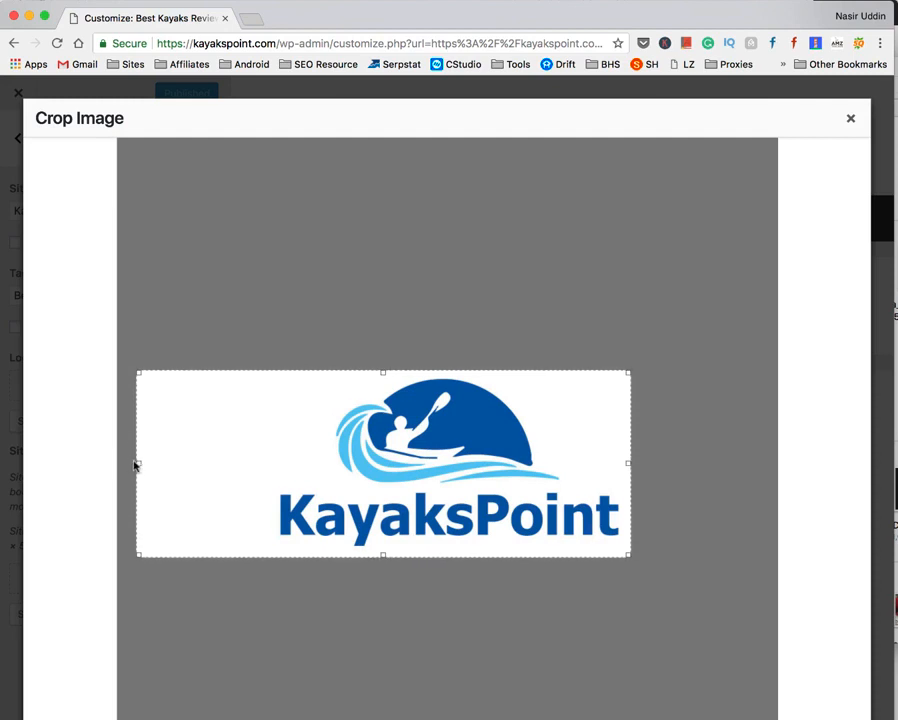
{"action": "left_click_drag", "start_coordinate": [137, 463], "coordinate": [269, 466]}
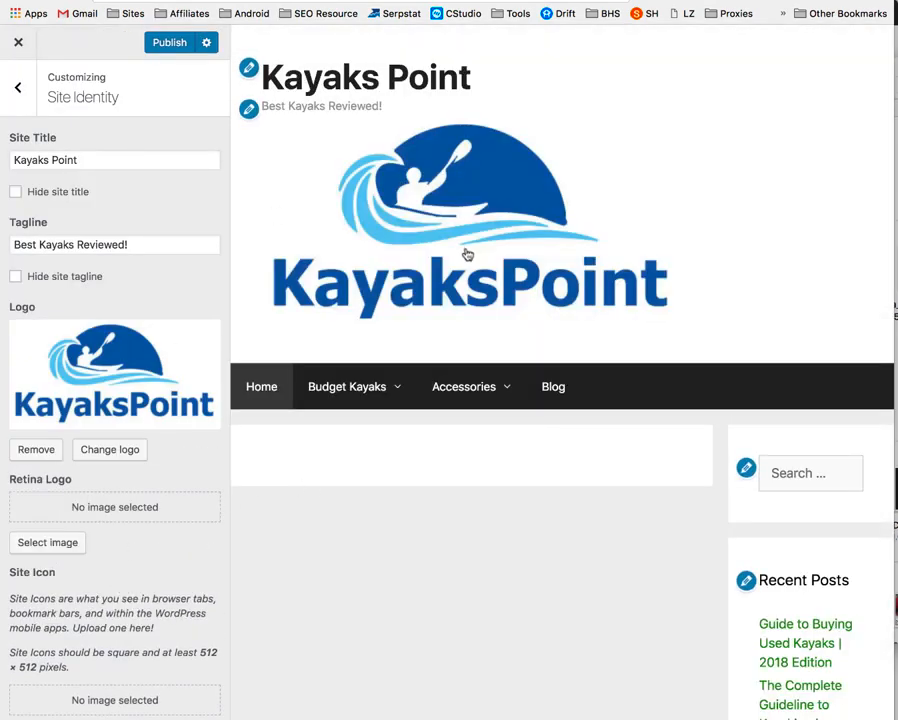
Step: Hide the site title and the site tagline, and check the header in the page preview
{"action": "left_click", "coordinate": [16, 192]}
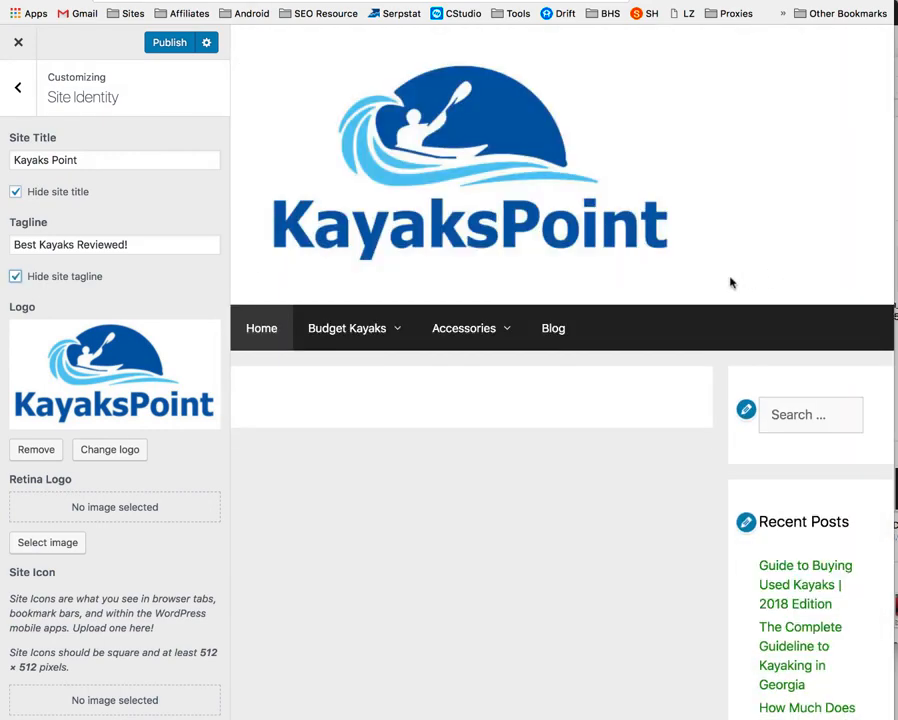
{"action": "scroll", "coordinate": [728, 280], "scroll_direction": "down", "scroll_amount": 3}
{"action": "scroll", "coordinate": [728, 280], "scroll_direction": "up", "scroll_amount": 3}
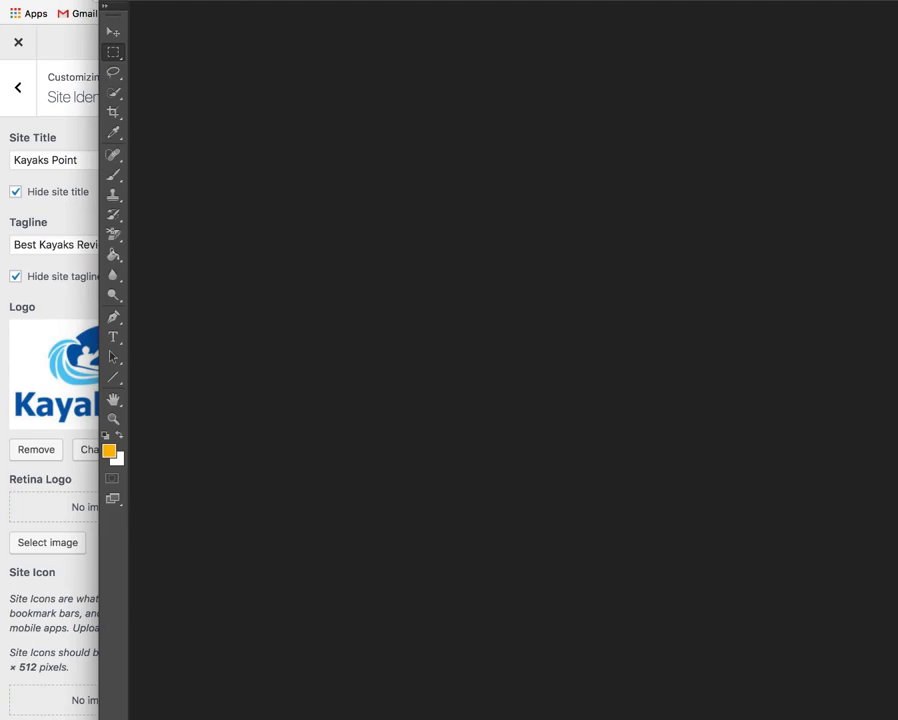
Step: Switch to Photoshop and open KayaksPoint Logo Final.jpg from the Downloads folder
{"action": "key", "text": "super+o"}
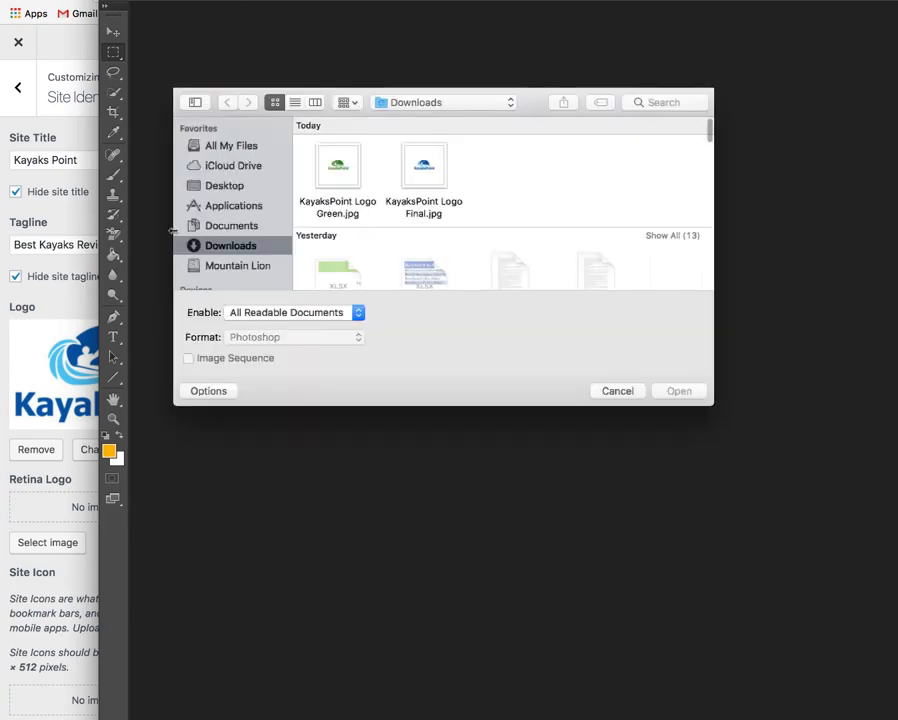
{"action": "left_click", "coordinate": [424, 172]}
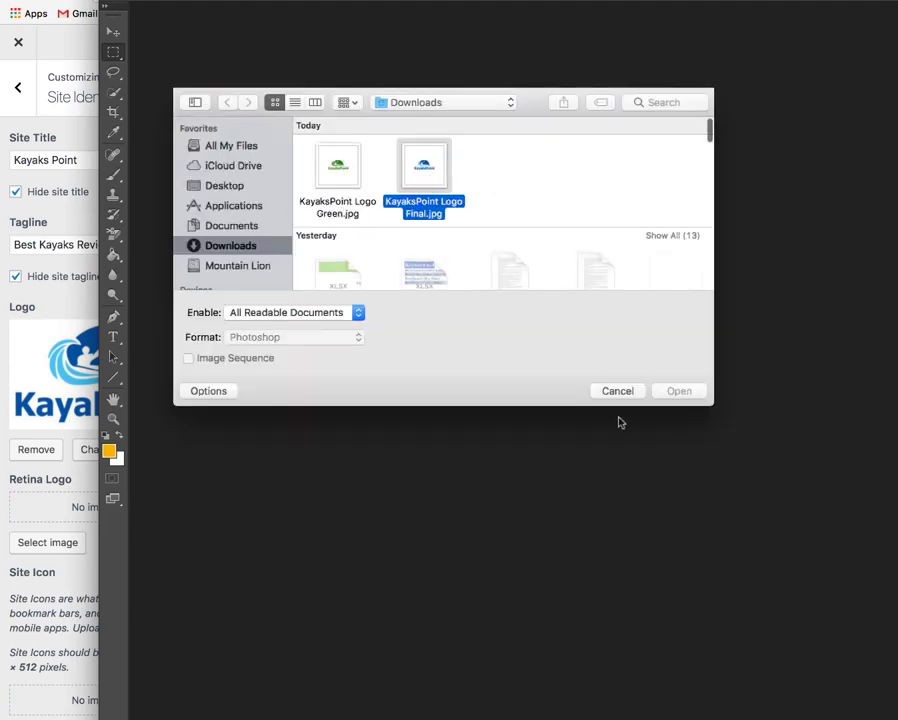
{"action": "left_click", "coordinate": [680, 391]}
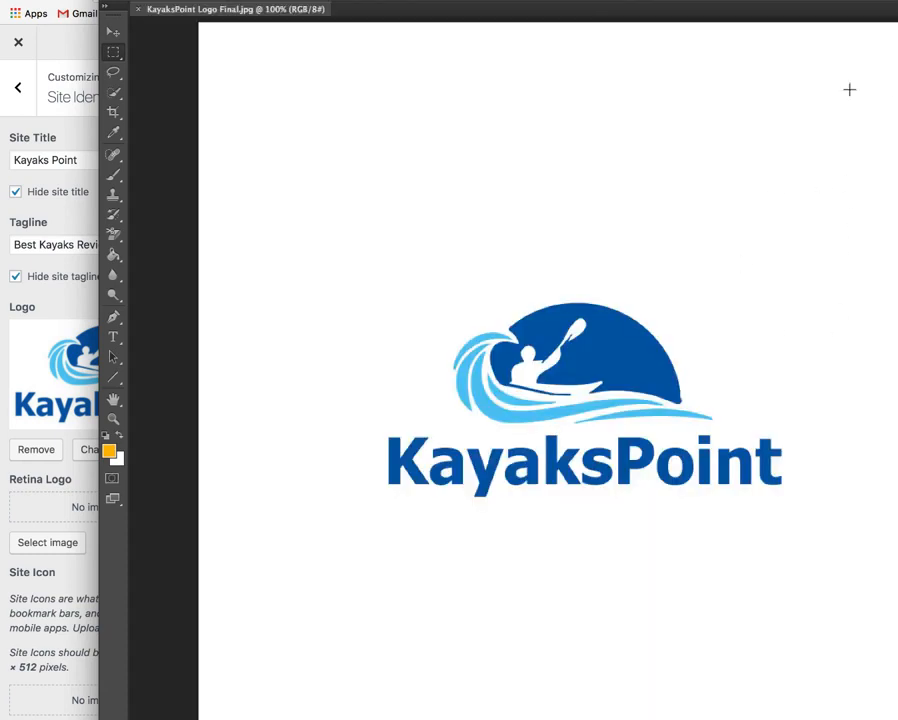
{"action": "left_click_drag", "start_coordinate": [880, 8], "coordinate": [740, 0]}
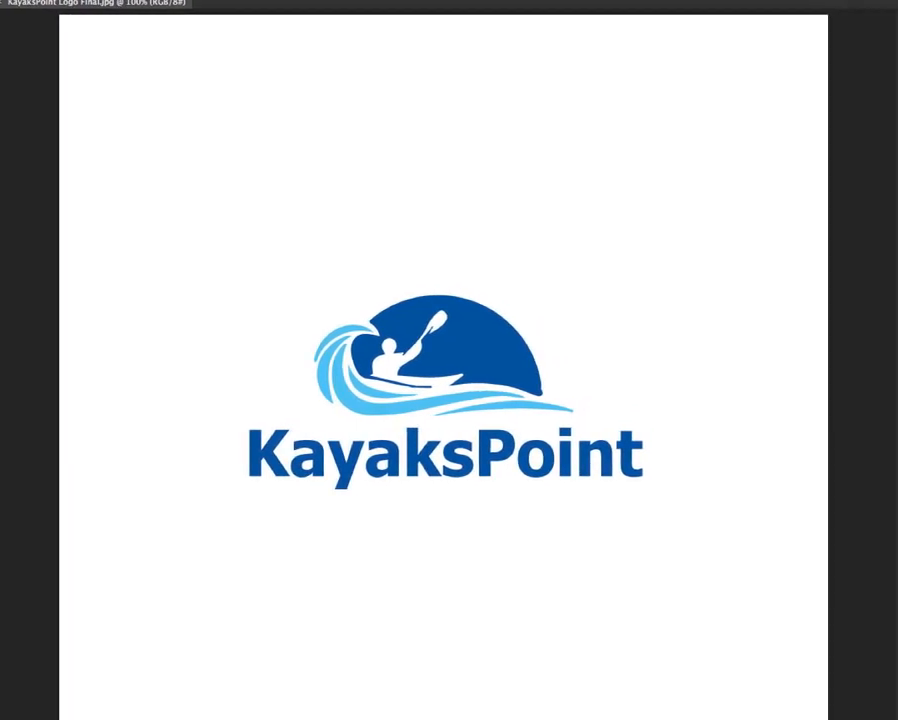
Step: Try to resize the logo image to 250 by 150 pixels with Constrain Proportions turned off
{"action": "key", "text": "super+alt+i"}
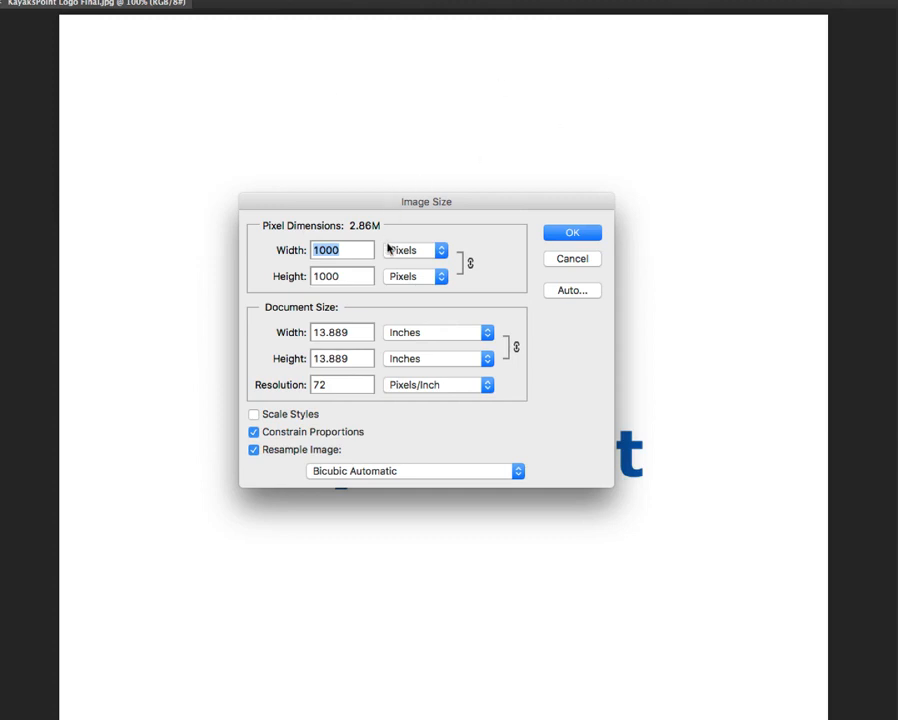
{"action": "type", "text": "250"}
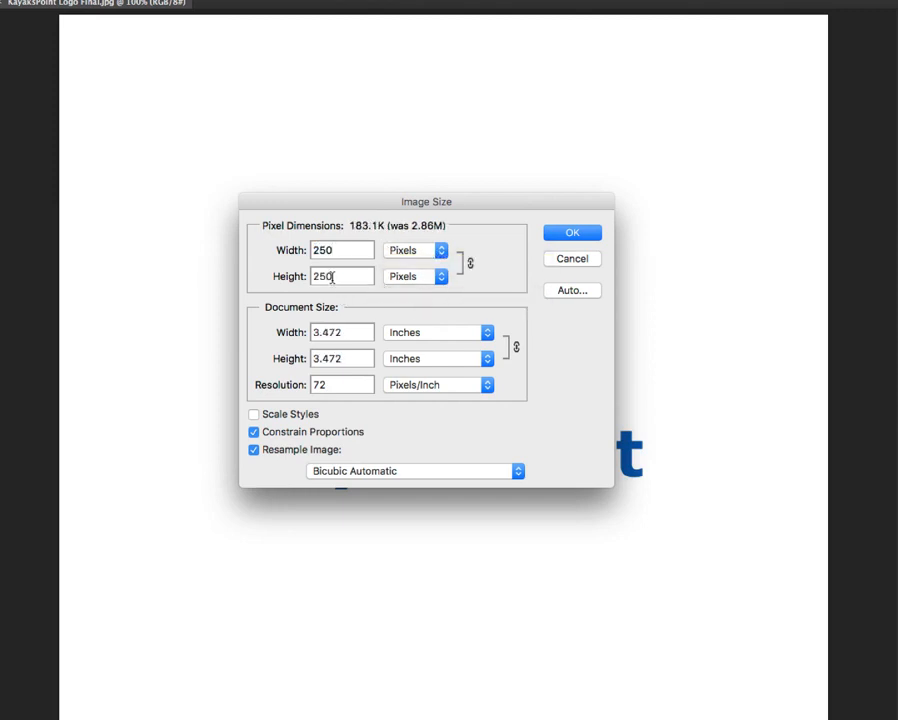
{"action": "left_click", "coordinate": [254, 433]}
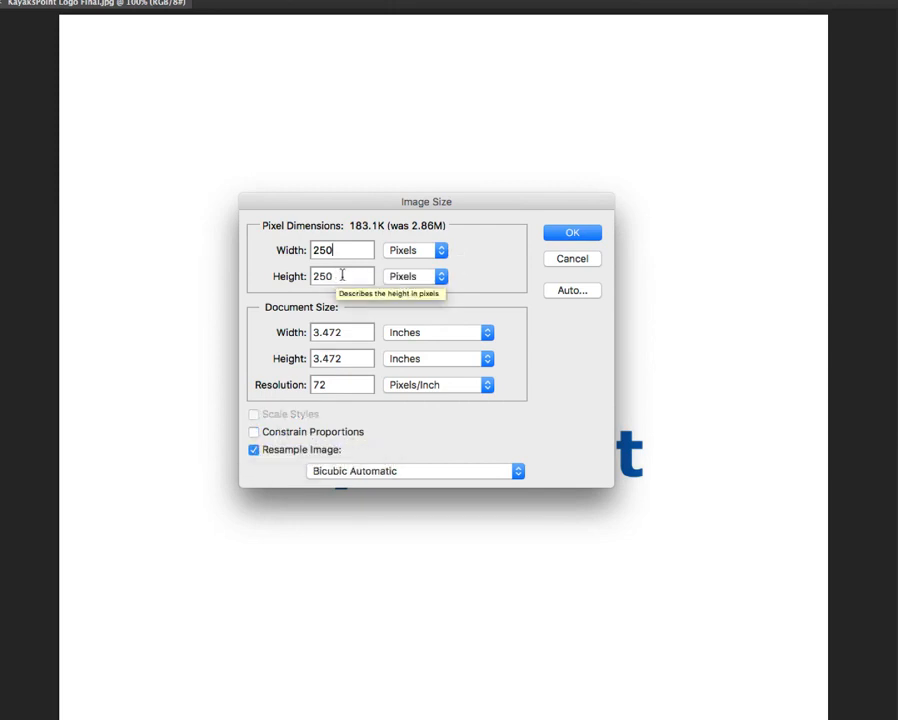
{"action": "left_click_drag", "start_coordinate": [341, 275], "coordinate": [312, 274]}
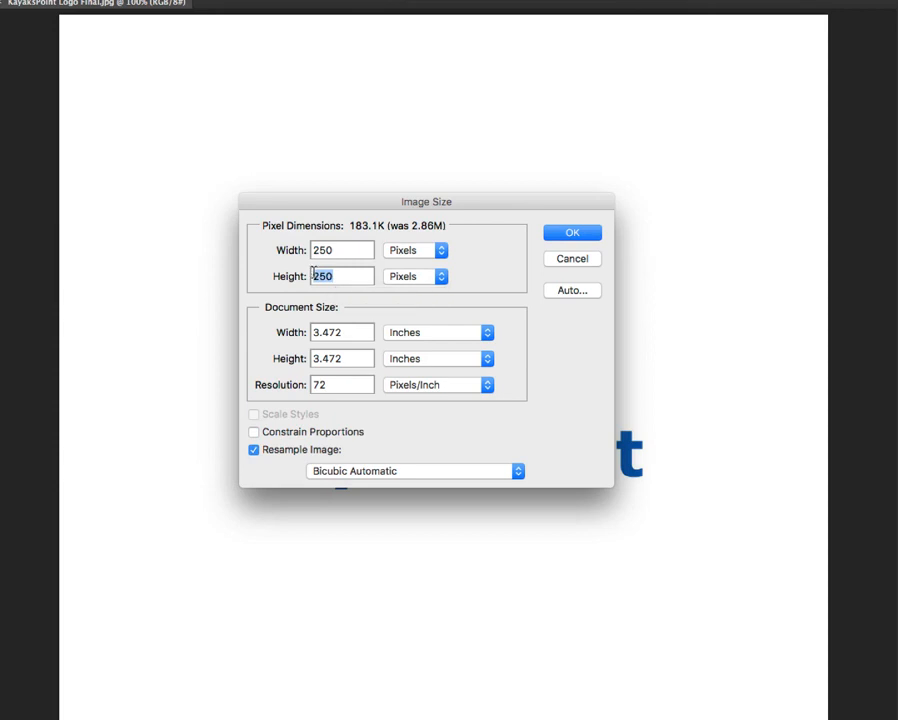
{"action": "type", "text": "150"}
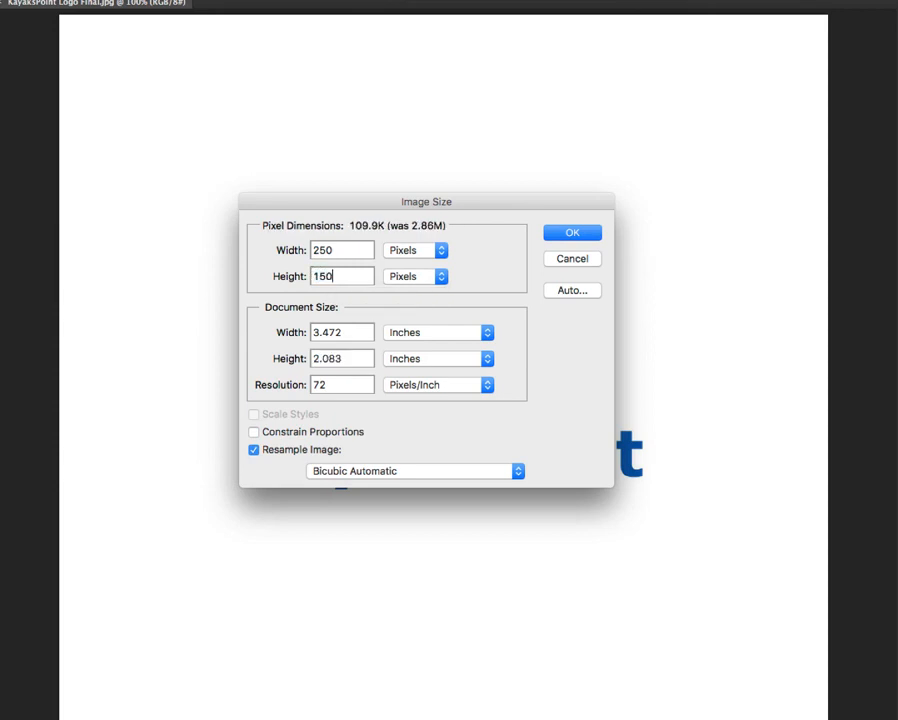
{"action": "left_click", "coordinate": [582, 234]}
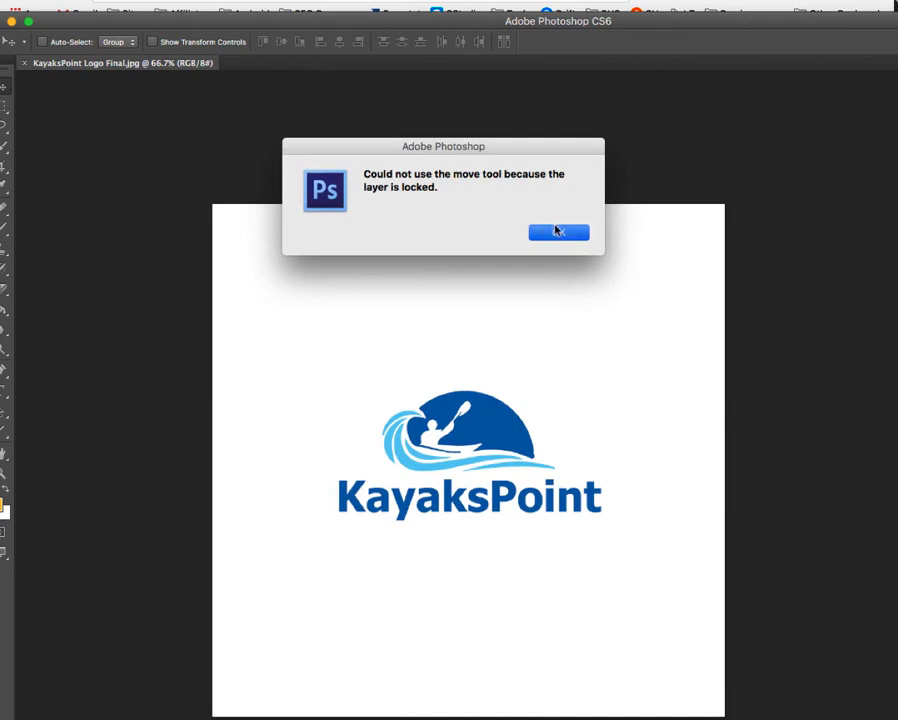
{"action": "left_click", "coordinate": [555, 231]}
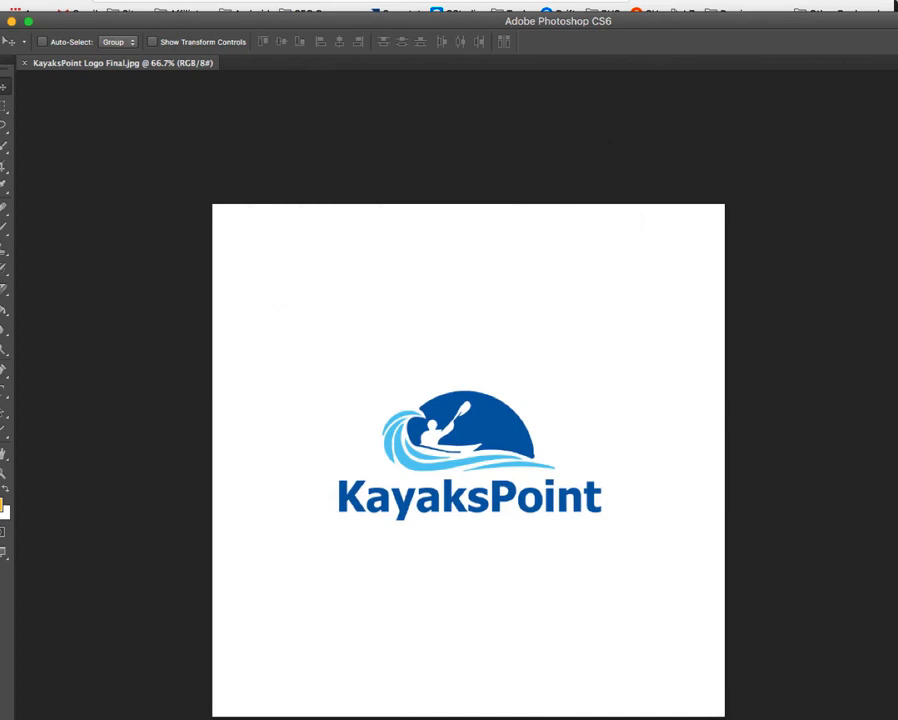
Step: Resize the logo image to 250 pixels wide and 210 pixels high
{"action": "key", "text": "super+alt+i"}
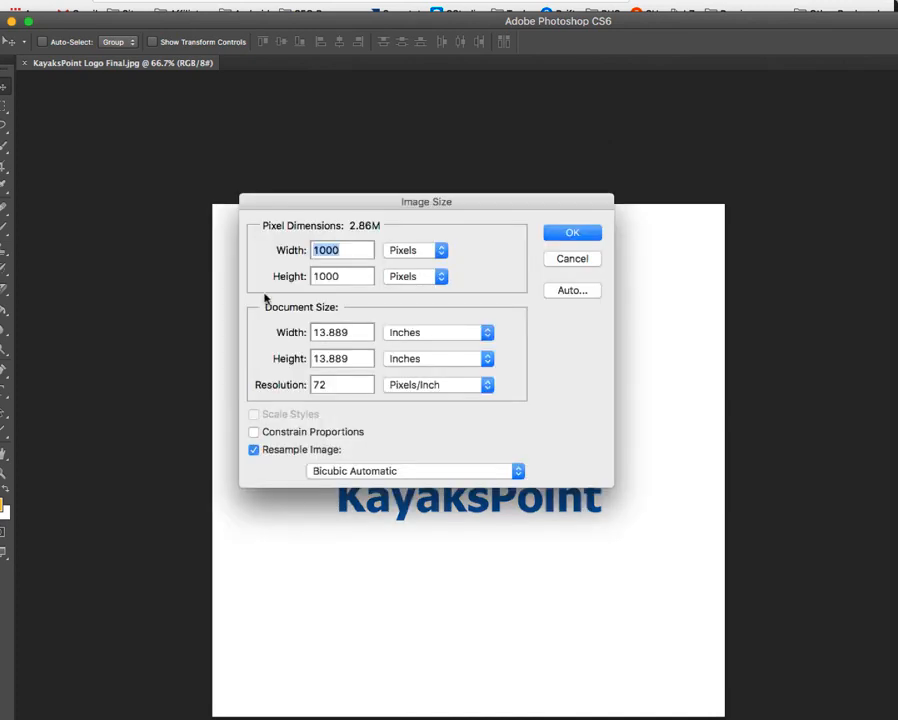
{"action": "type", "text": "250"}
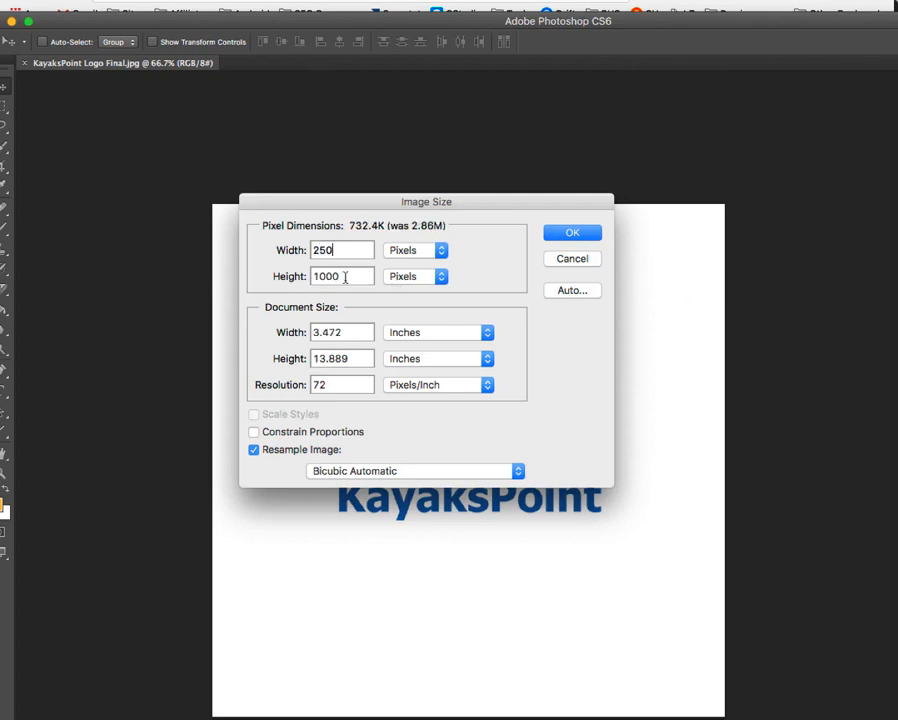
{"action": "key", "text": "Tab"}
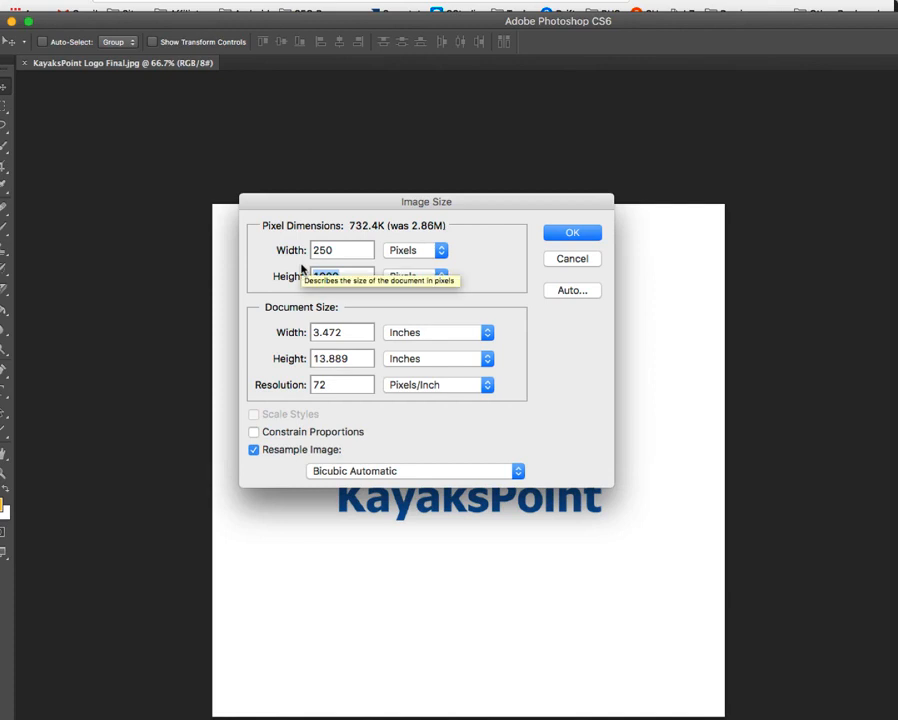
{"action": "type", "text": "210"}
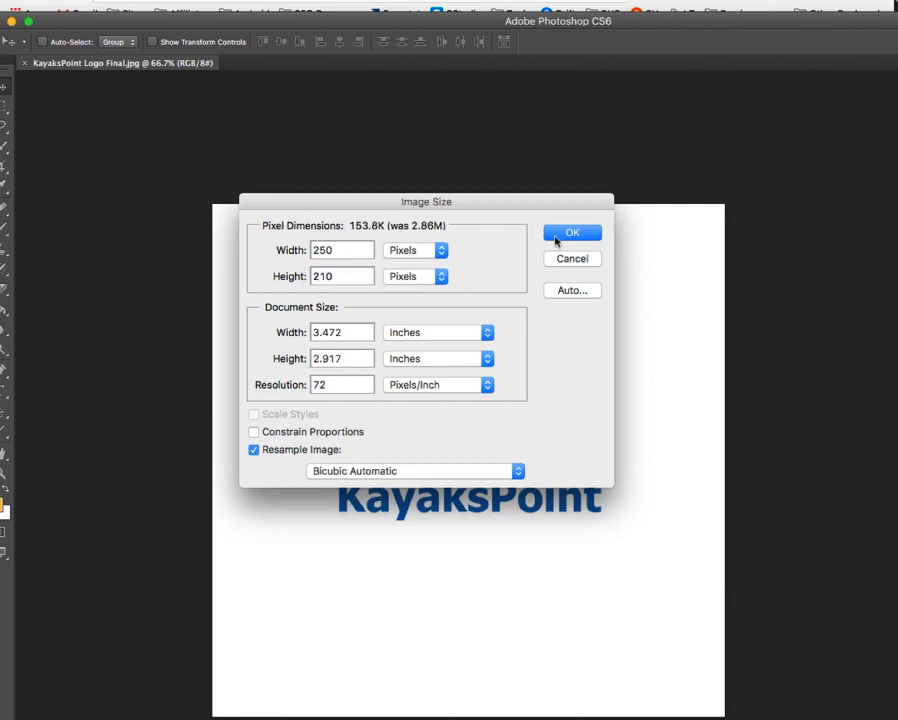
{"action": "left_click", "coordinate": [573, 234]}
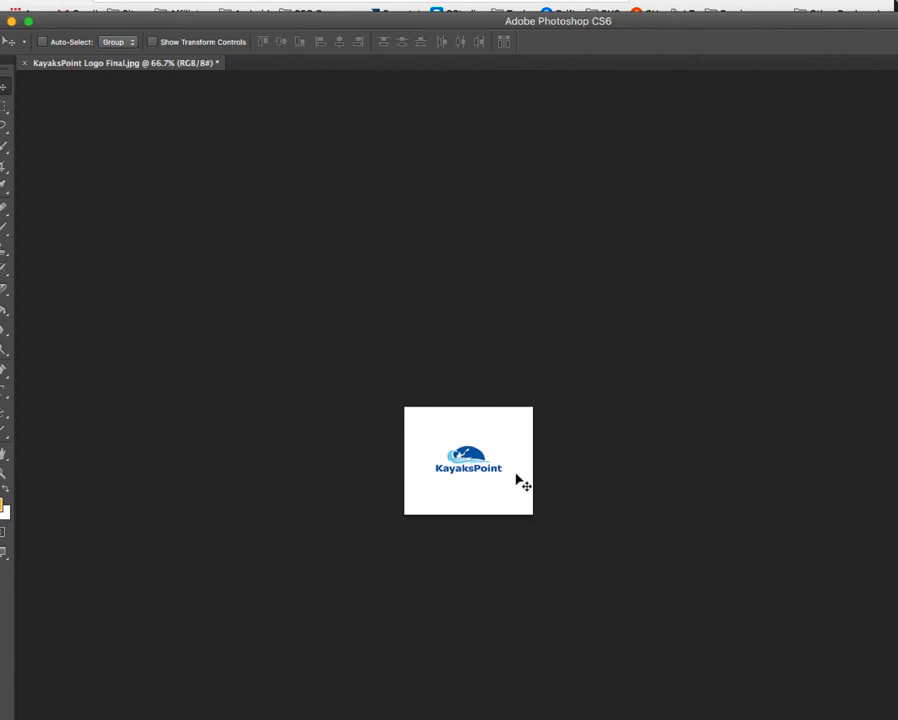
Step: Save the resized logo to the Desktop as KayaksPoint Logo Final.png in PNG format with the preset PNG options
{"action": "key", "text": "super+equal"}
{"action": "key", "text": "super+equal"}
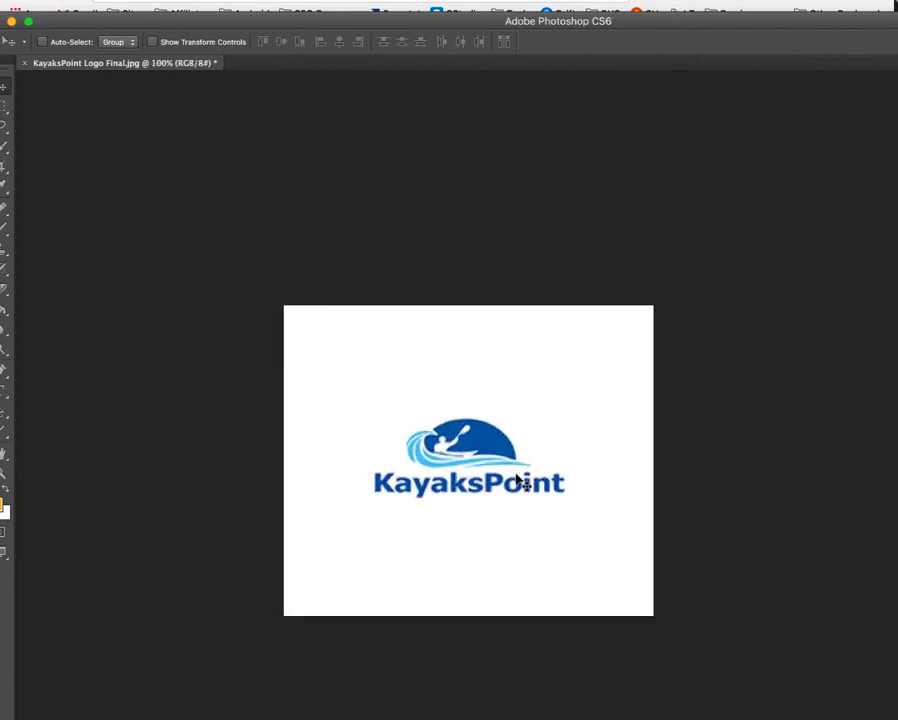
{"action": "key", "text": "super+minus"}
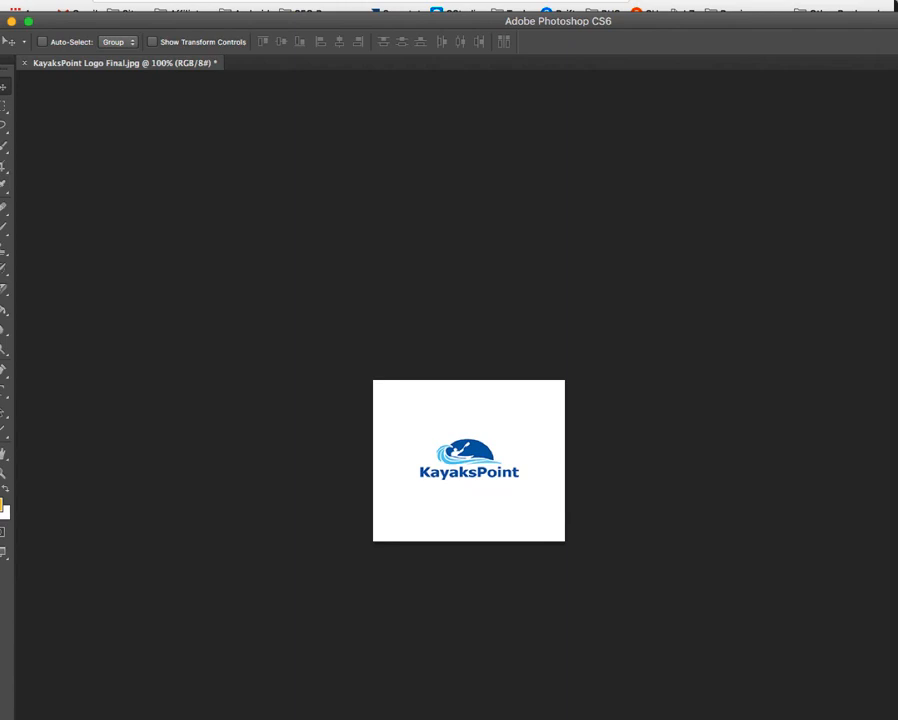
{"action": "key", "text": "super+shift+s"}
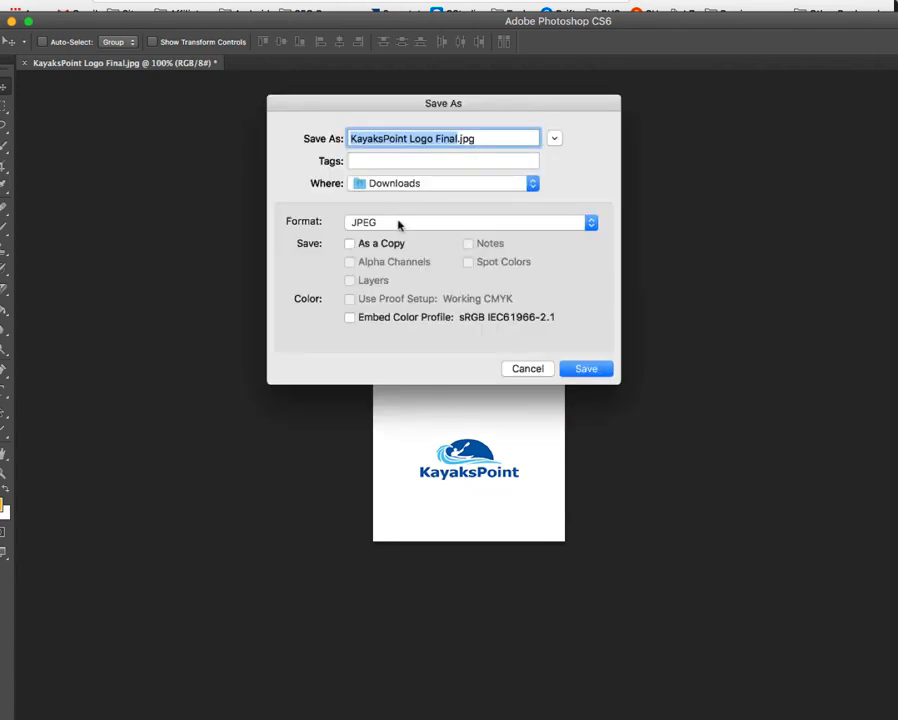
{"action": "left_click", "coordinate": [398, 222]}
{"action": "left_click", "coordinate": [368, 345]}
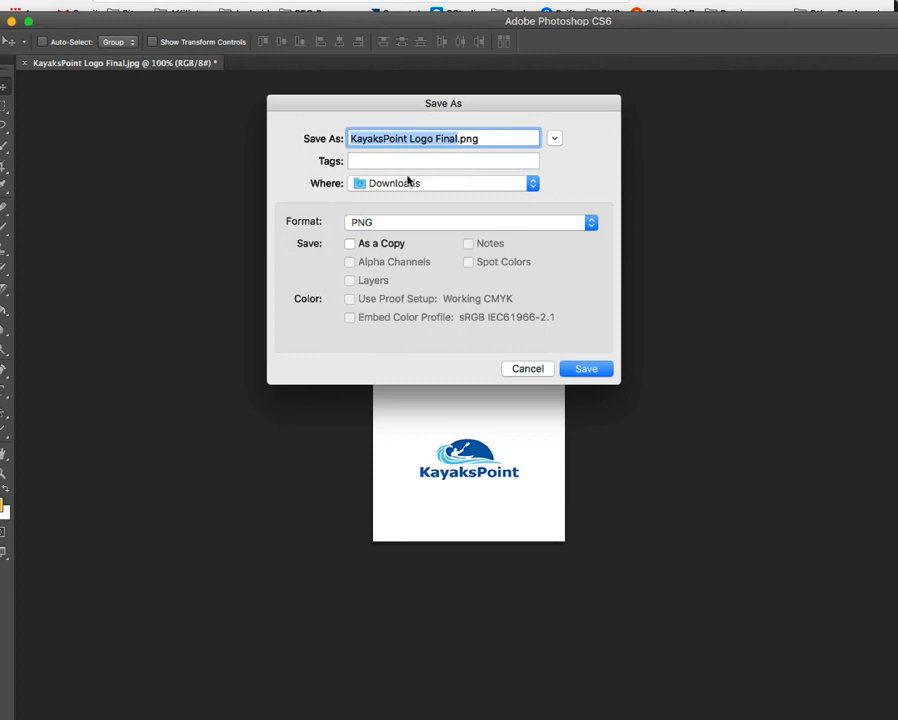
{"action": "left_click", "coordinate": [430, 186]}
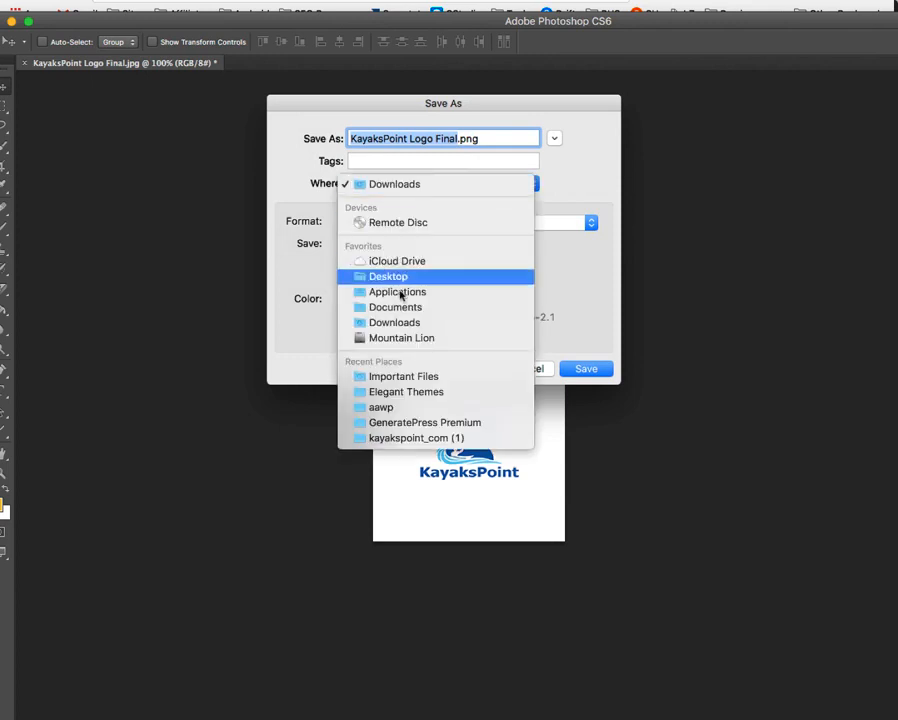
{"action": "left_click", "coordinate": [402, 277]}
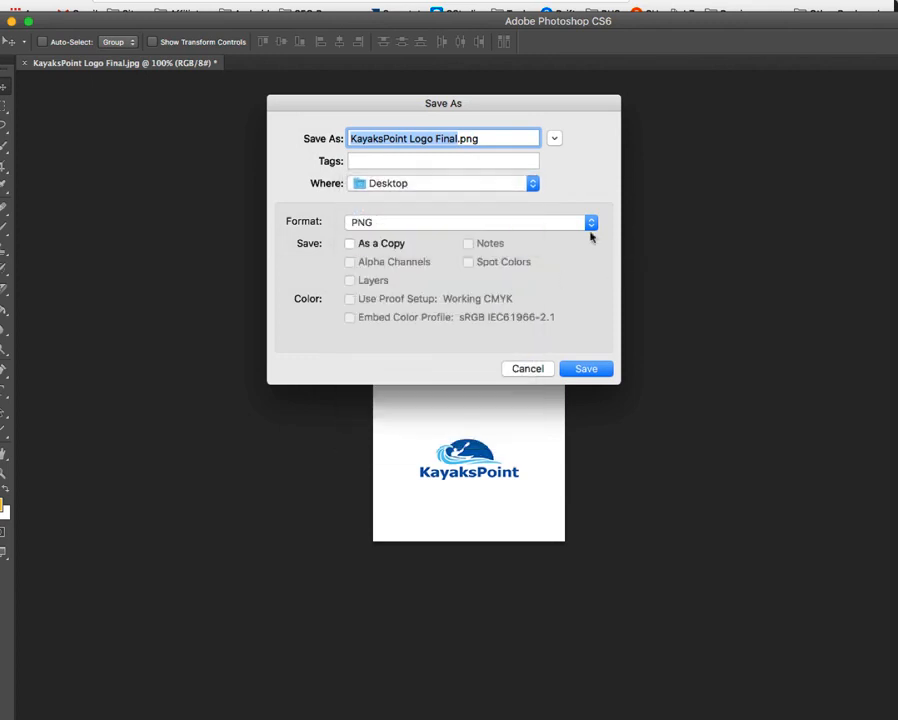
{"action": "left_click", "coordinate": [588, 368]}
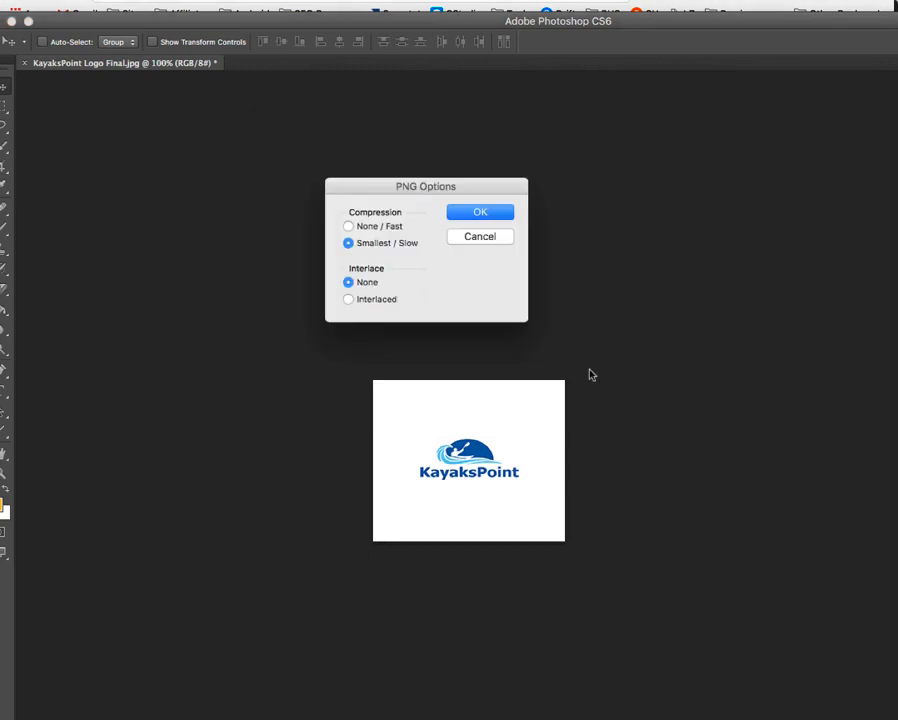
{"action": "left_click", "coordinate": [498, 216]}
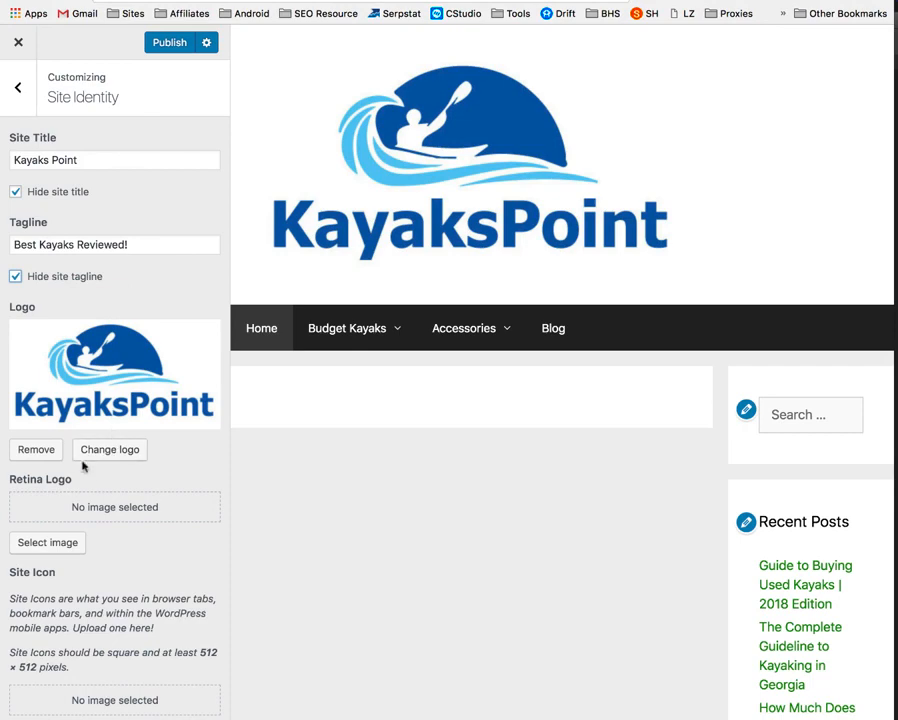
Step: Switch to the WordPress Customizer, remove the current site logo and upload KayaksPoint Logo Final.png from the Desktop as its replacement
{"action": "left_click", "coordinate": [42, 452]}
{"action": "left_click", "coordinate": [70, 370]}
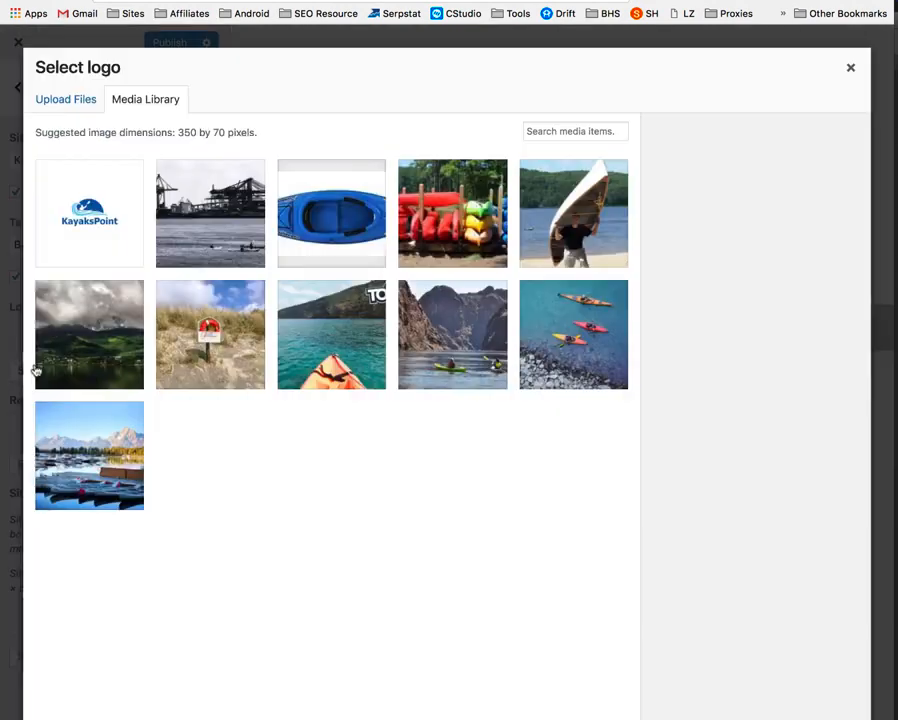
{"action": "left_click", "coordinate": [65, 100]}
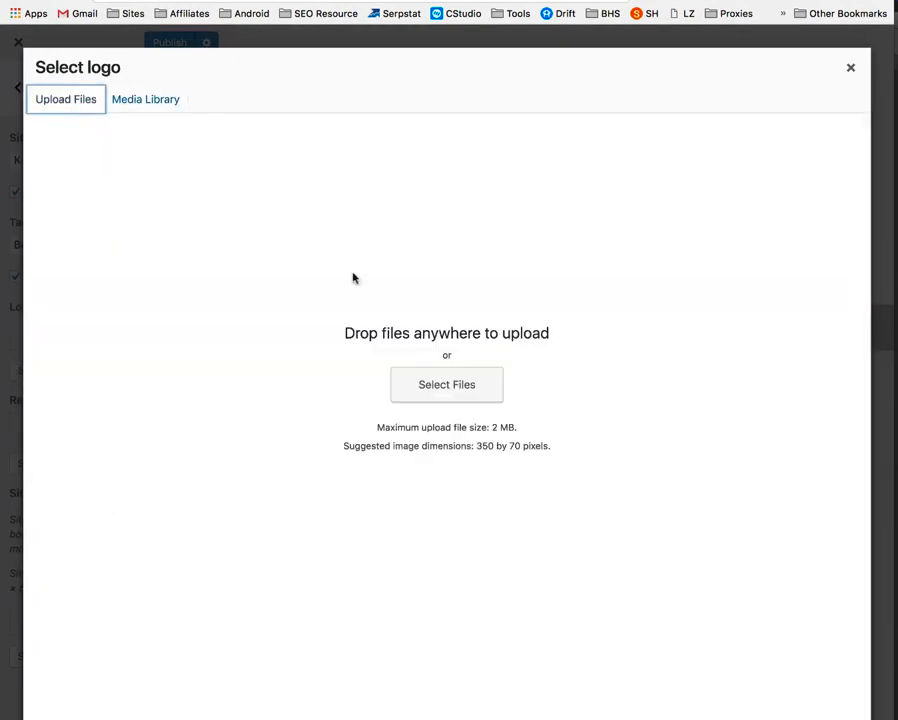
{"action": "left_click", "coordinate": [462, 396]}
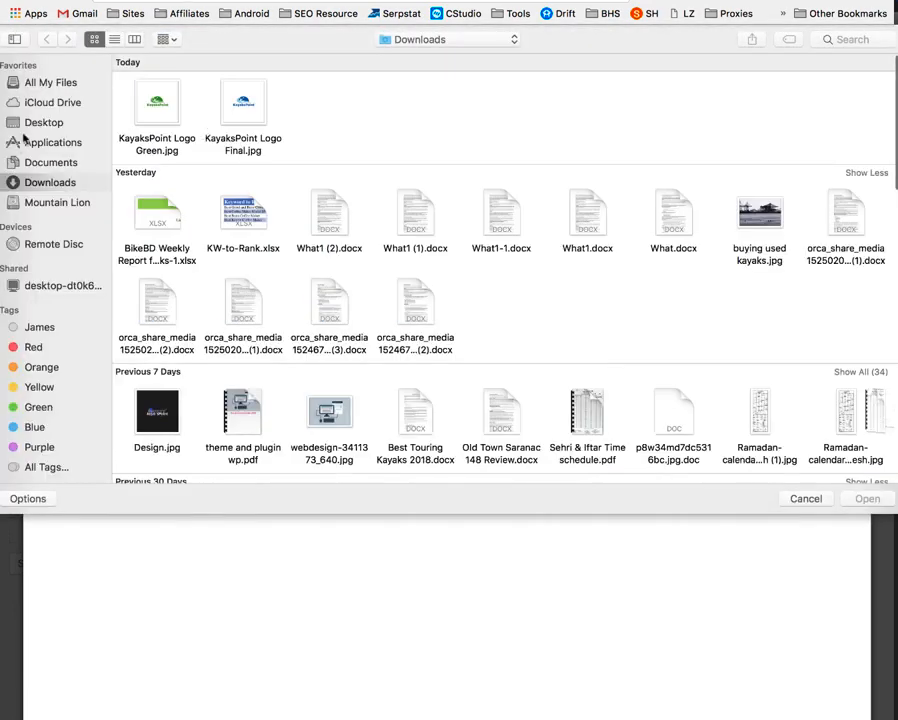
{"action": "left_click", "coordinate": [50, 124]}
{"action": "left_click", "coordinate": [155, 102]}
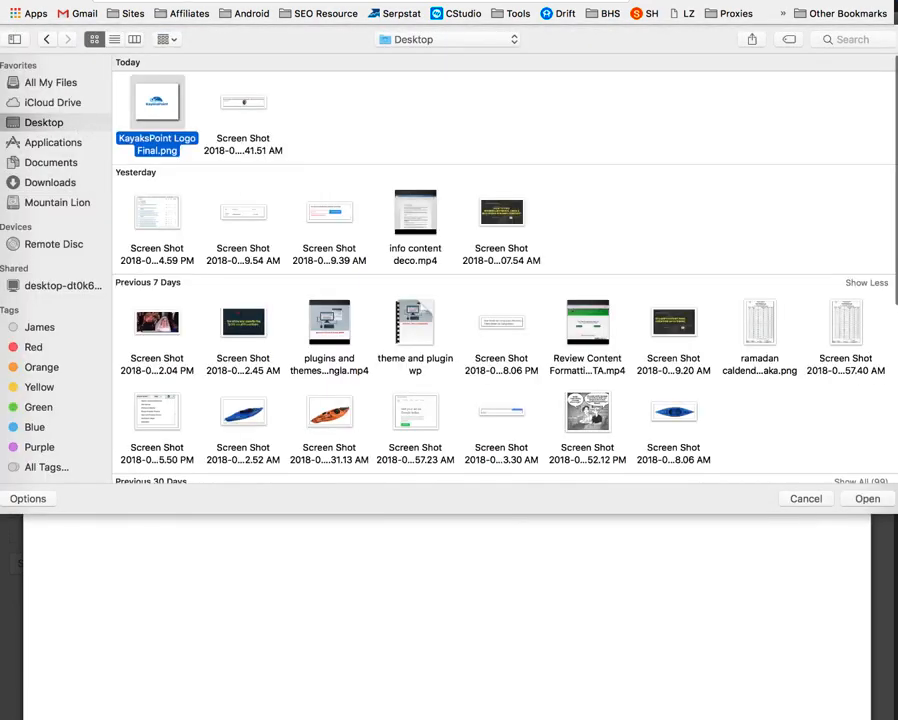
{"action": "left_click", "coordinate": [867, 498]}
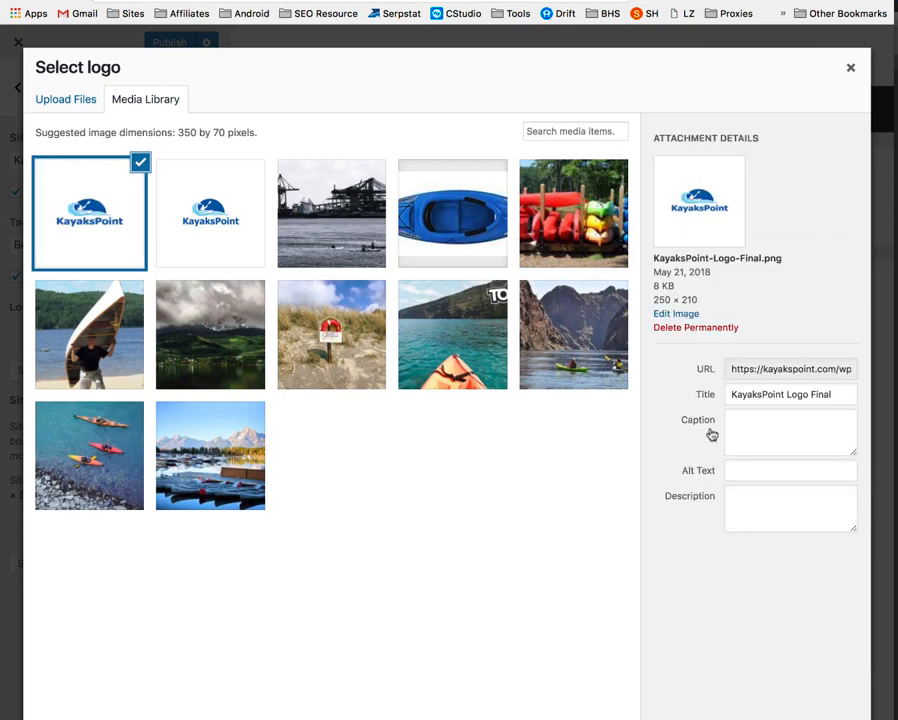
Step: Copy the uploaded image's title, KayaksPoint Logo Final, into its alt text
{"action": "left_click", "coordinate": [782, 395]}
{"action": "triple_click", "coordinate": [782, 395]}
{"action": "key", "text": "super+c"}
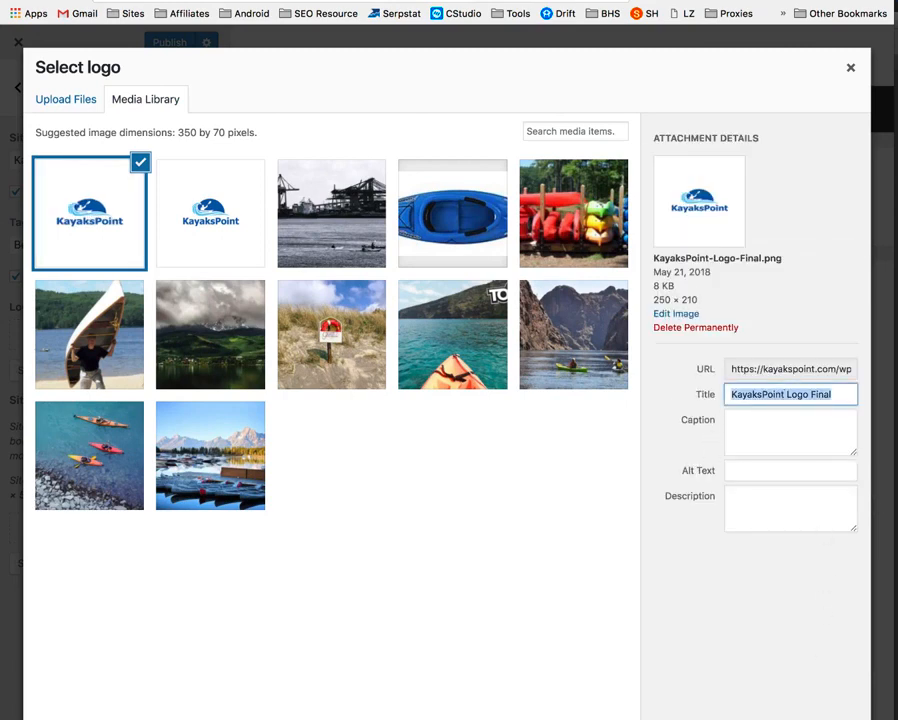
{"action": "left_click", "coordinate": [768, 474]}
{"action": "key", "text": "super+v"}
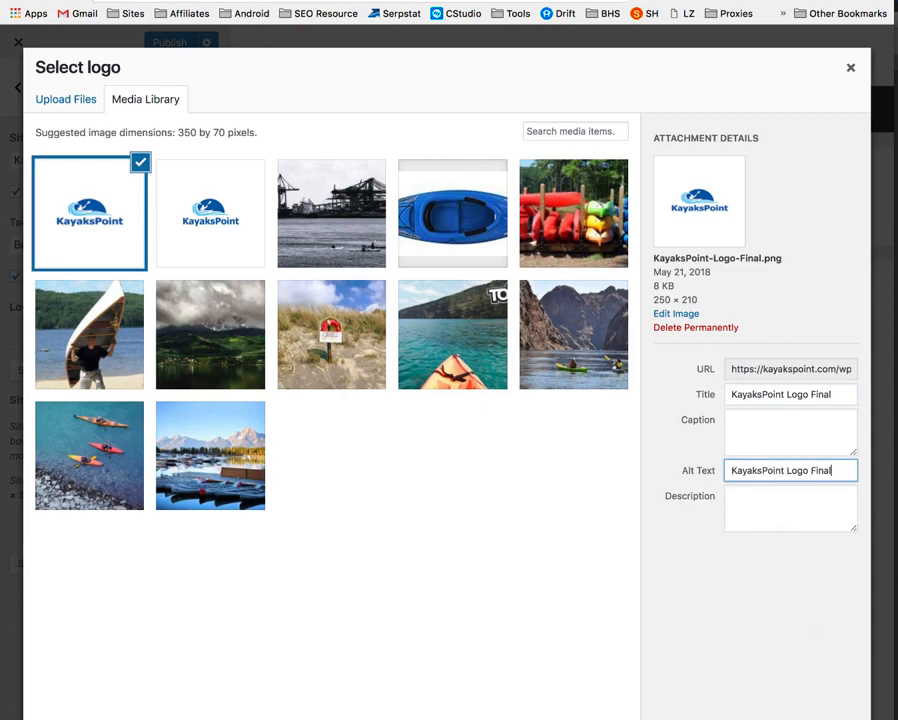
Step: Crop the uploaded logo closely around the KayaksPoint artwork on all sides and apply it as the site logo
{"action": "left_click", "coordinate": [836, 717]}
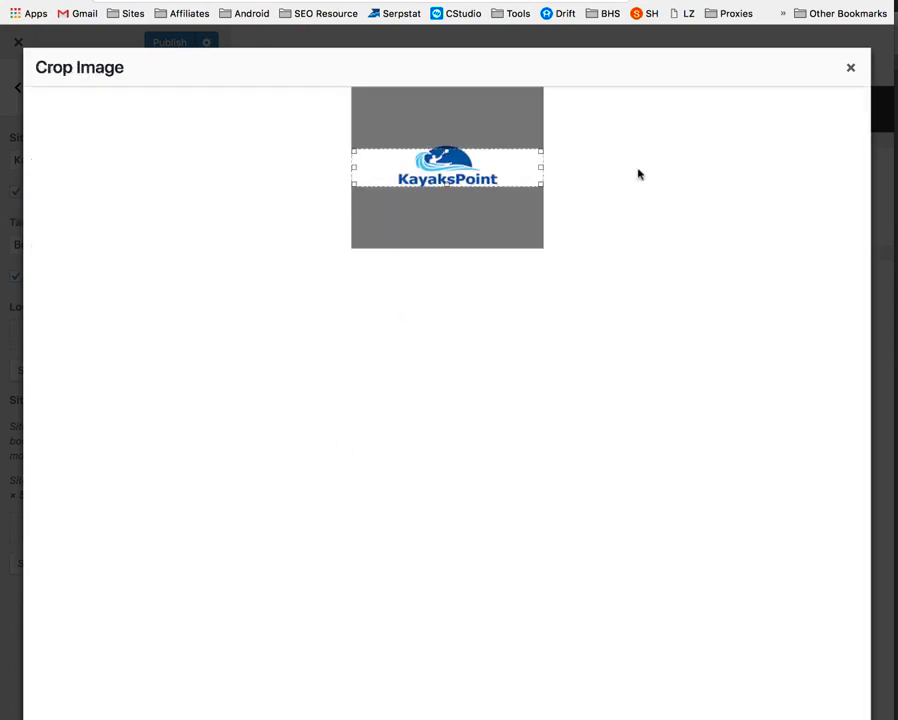
{"action": "left_click_drag", "start_coordinate": [447, 151], "coordinate": [445, 133]}
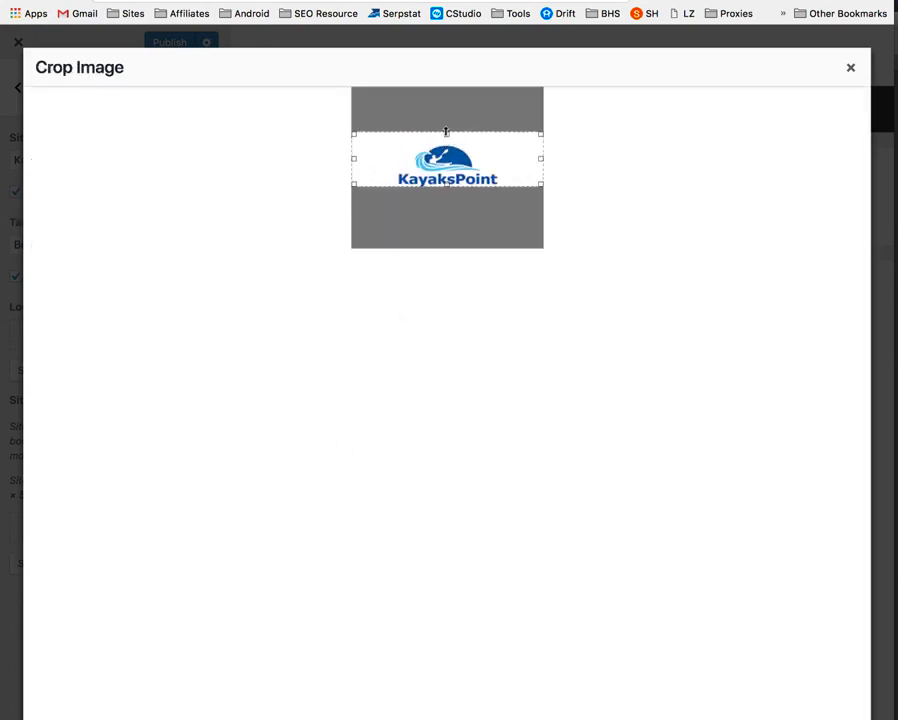
{"action": "left_click_drag", "start_coordinate": [447, 185], "coordinate": [446, 201]}
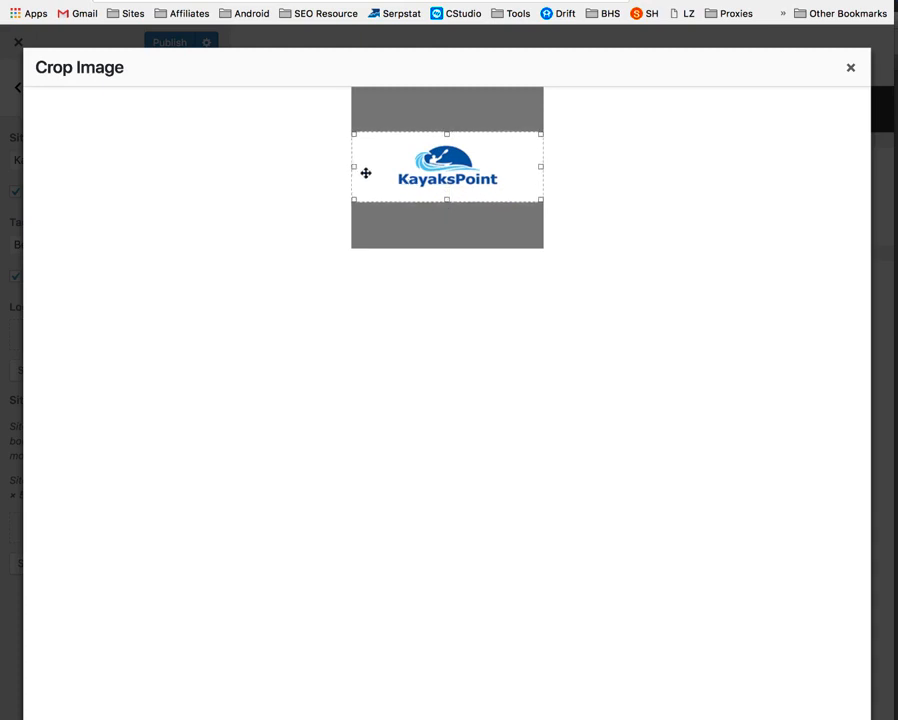
{"action": "left_click_drag", "start_coordinate": [352, 167], "coordinate": [376, 170]}
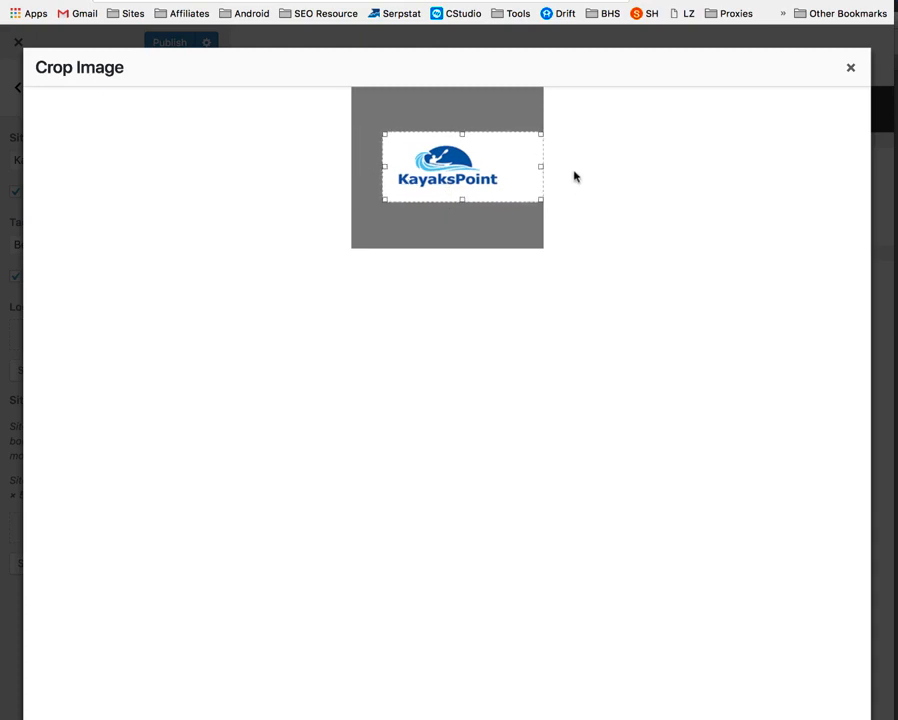
{"action": "left_click_drag", "start_coordinate": [540, 164], "coordinate": [521, 165]}
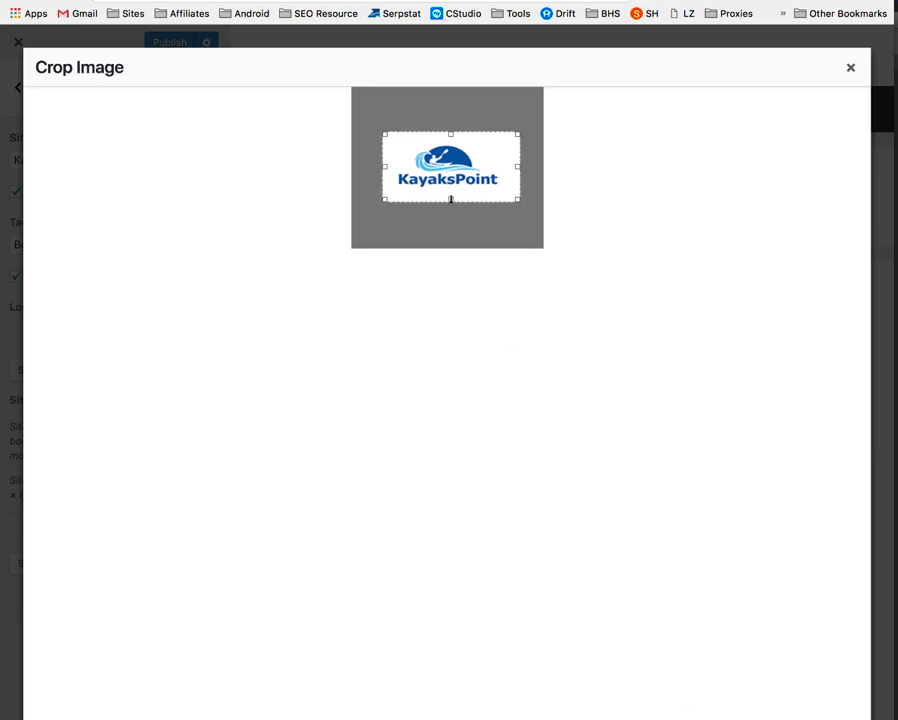
{"action": "left_click_drag", "start_coordinate": [449, 133], "coordinate": [449, 143]}
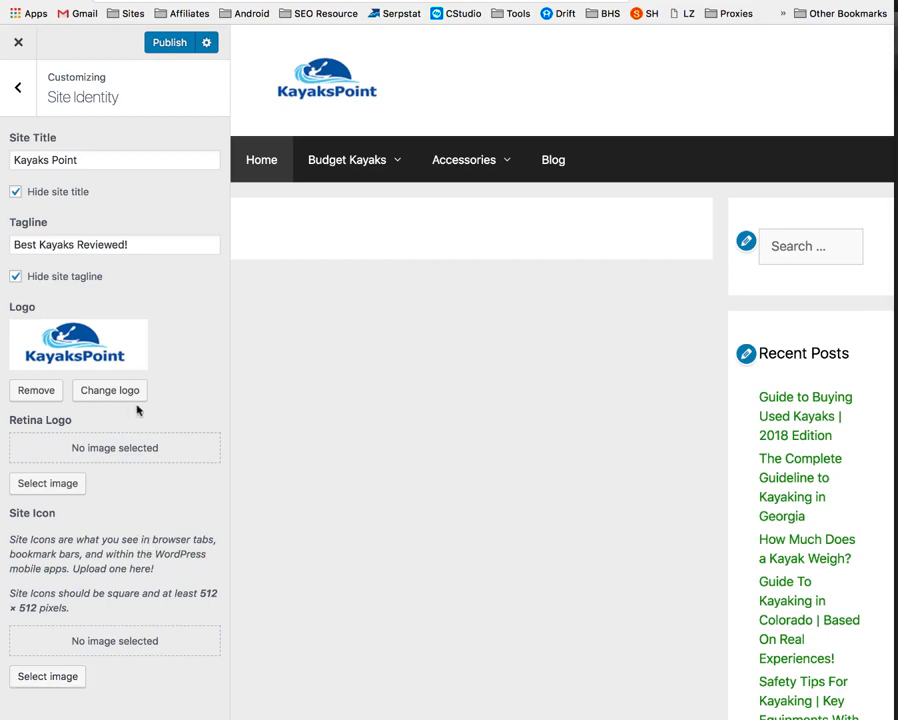
Step: Set the 1000 × 1000 KayaksPoint-Logo-Final.jpg from the media library as the Retina logo
{"action": "left_click", "coordinate": [64, 485]}
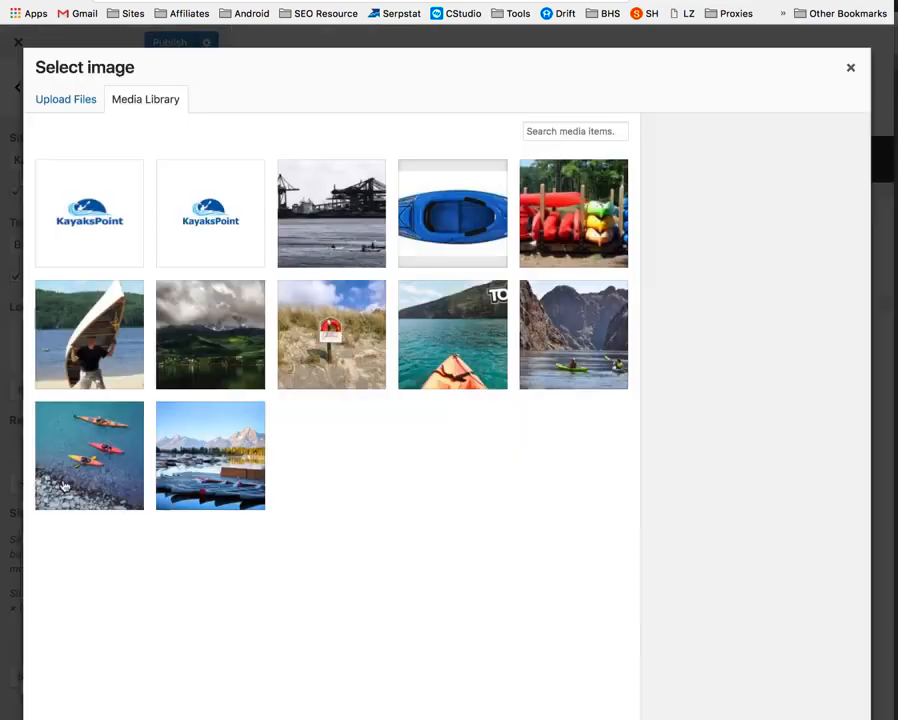
{"action": "left_click", "coordinate": [211, 245]}
{"action": "left_click", "coordinate": [818, 716]}
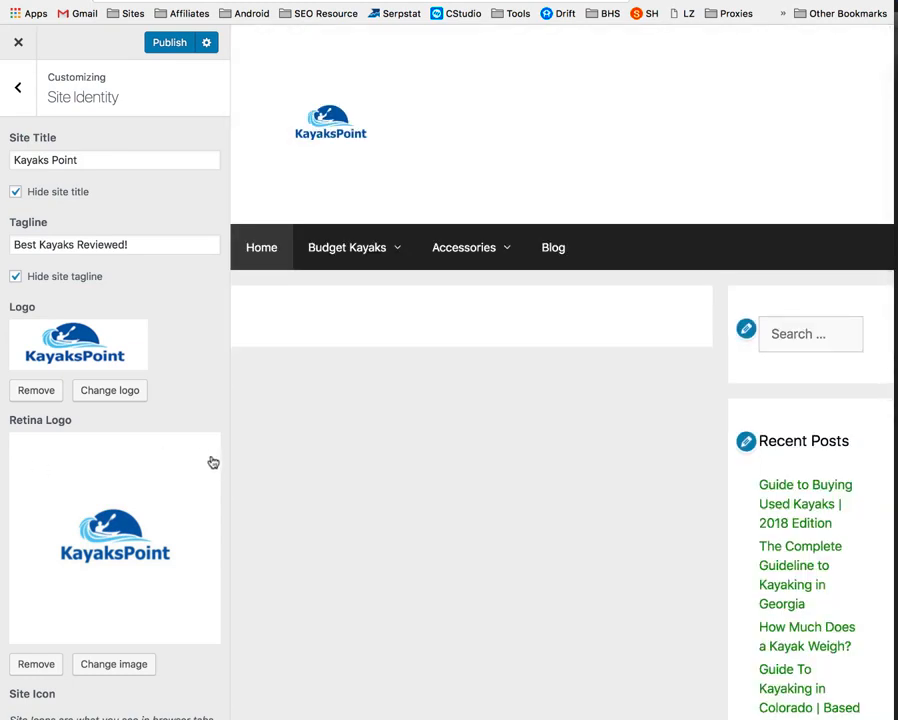
Step: Replace the site logo with KayaksPoint-Logo-Final.png cropped at full width with small margins above and below, and remove the Retina logo
{"action": "left_click", "coordinate": [38, 393]}
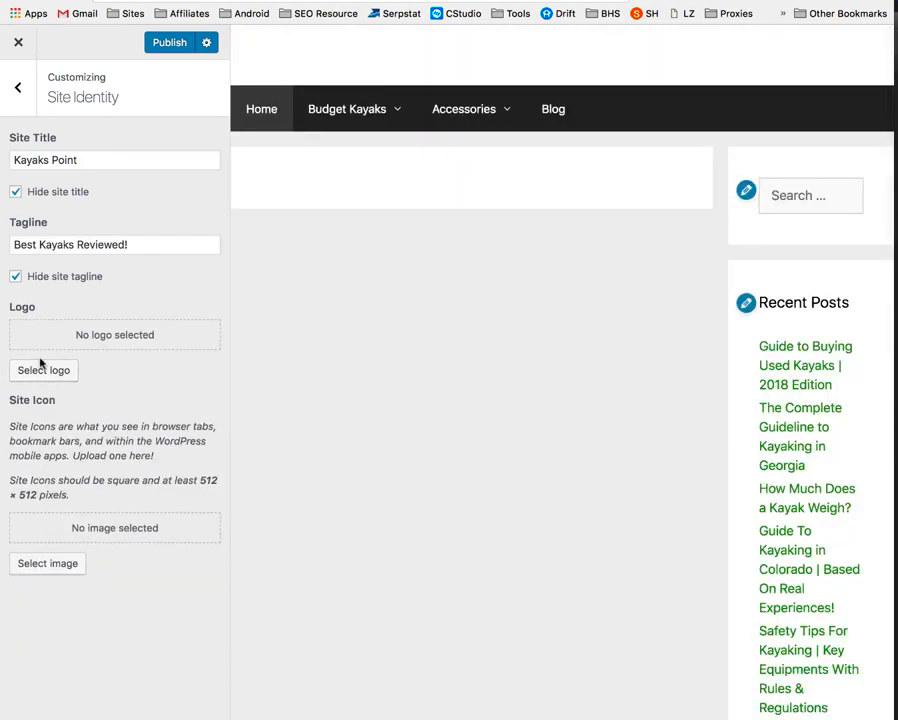
{"action": "left_click", "coordinate": [38, 372]}
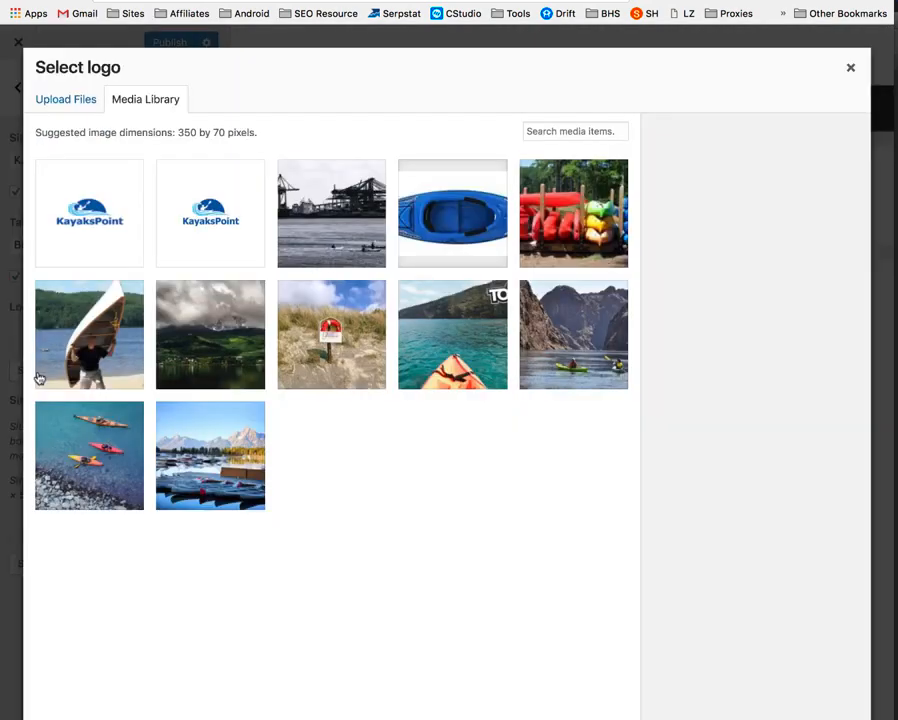
{"action": "left_click", "coordinate": [88, 228]}
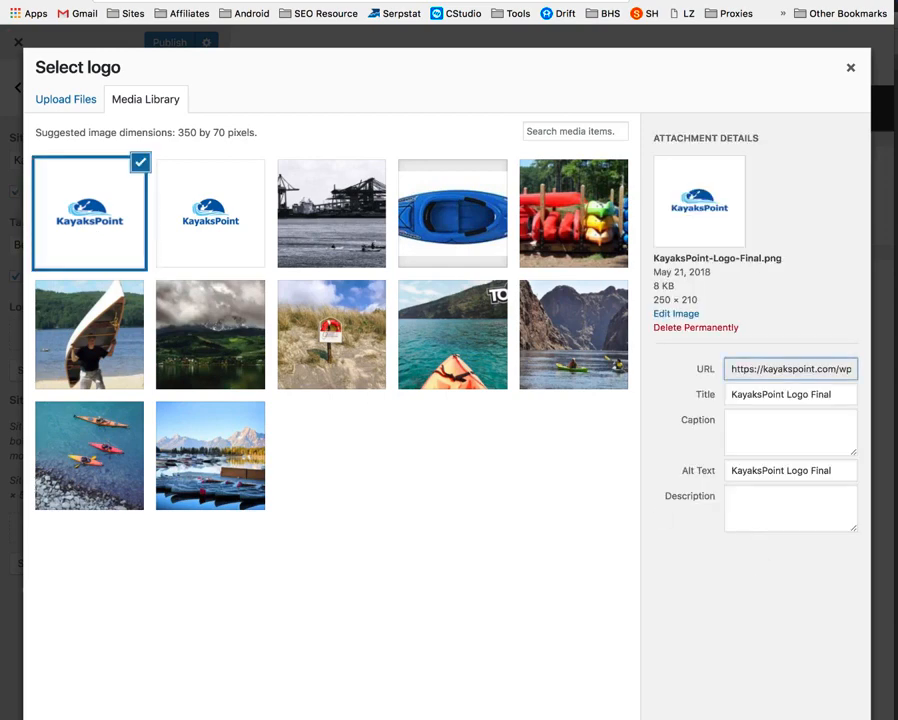
{"action": "left_click", "coordinate": [828, 717]}
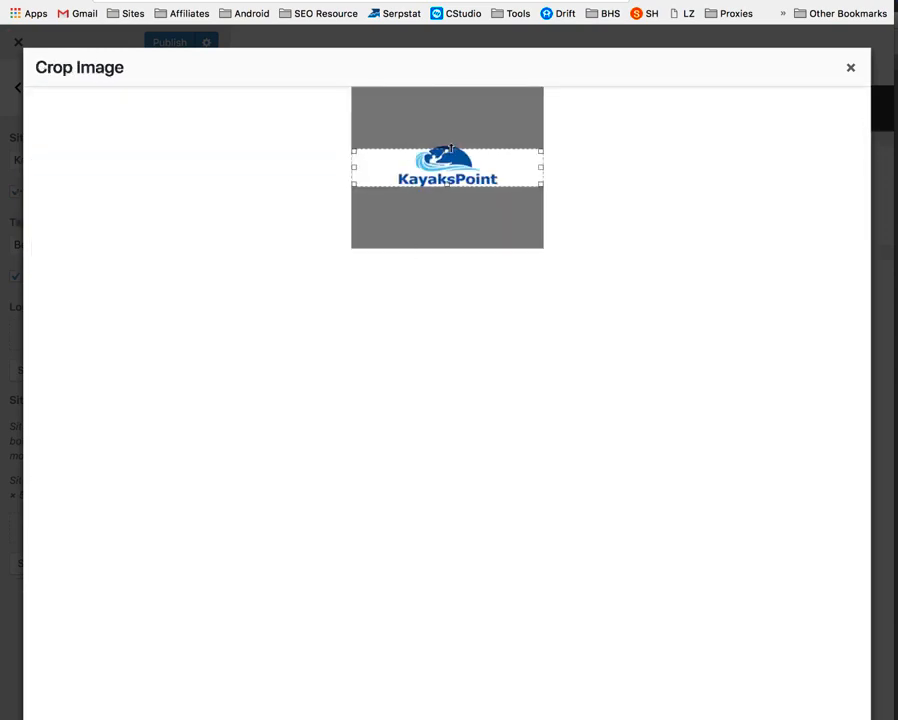
{"action": "left_click_drag", "start_coordinate": [451, 148], "coordinate": [448, 137]}
{"action": "left_click_drag", "start_coordinate": [447, 184], "coordinate": [448, 202]}
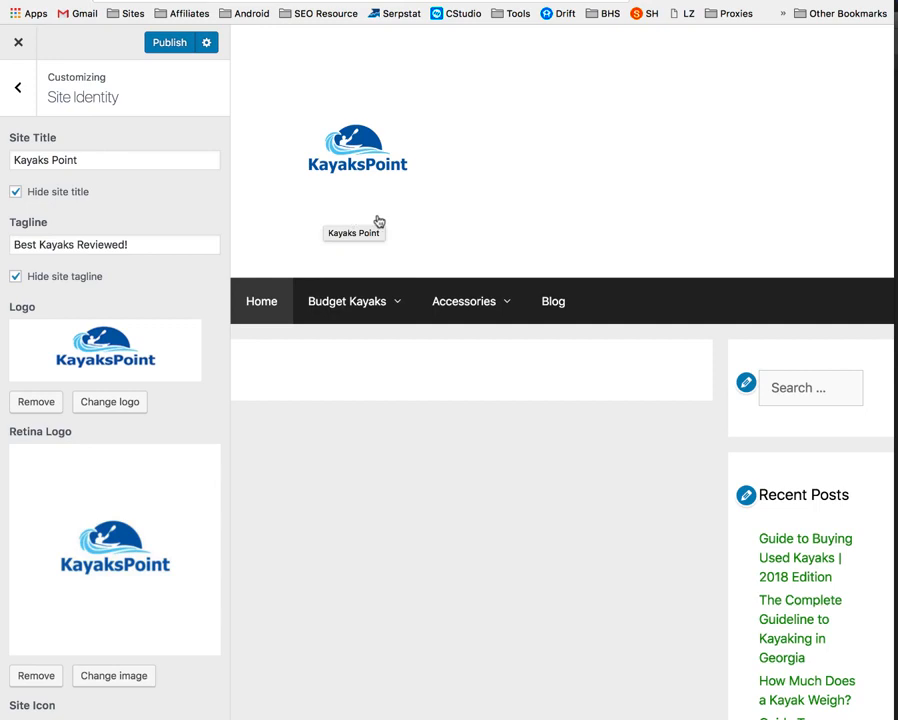
{"action": "left_click", "coordinate": [44, 675]}
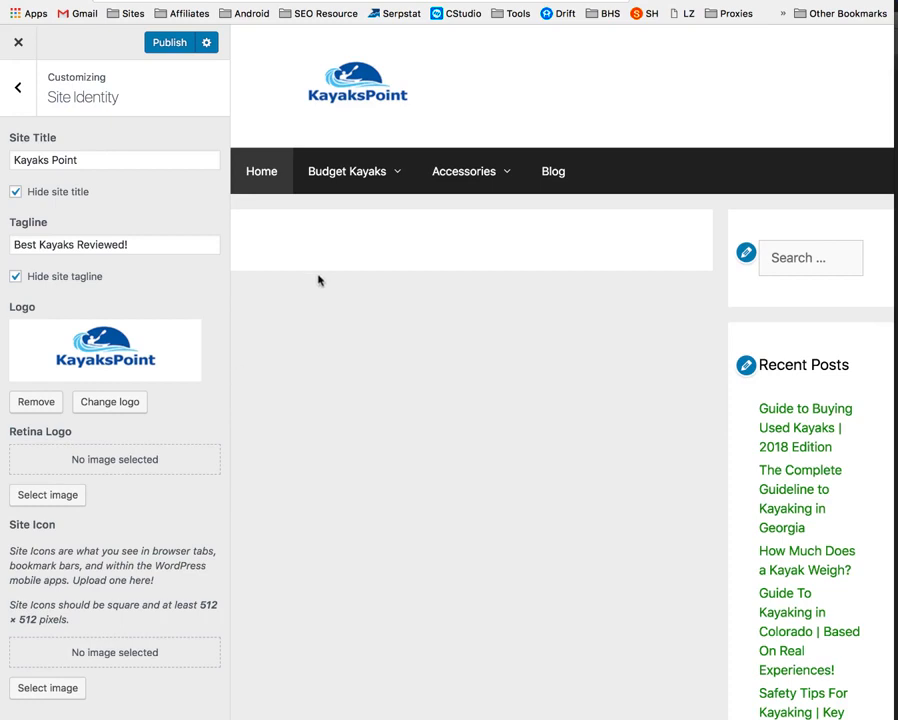
Step: Set KayaksPoint-Logo-Final.jpg as the site icon, cropped to a square closely around the KayaksPoint artwork's width
{"action": "left_click", "coordinate": [62, 690]}
{"action": "left_click", "coordinate": [160, 230]}
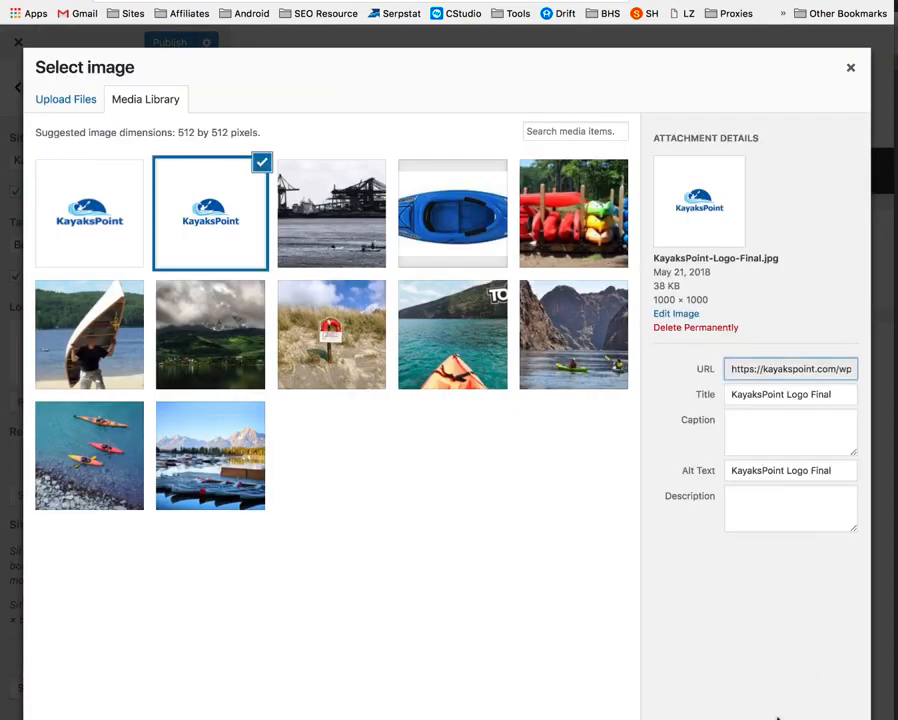
{"action": "left_click", "coordinate": [836, 717]}
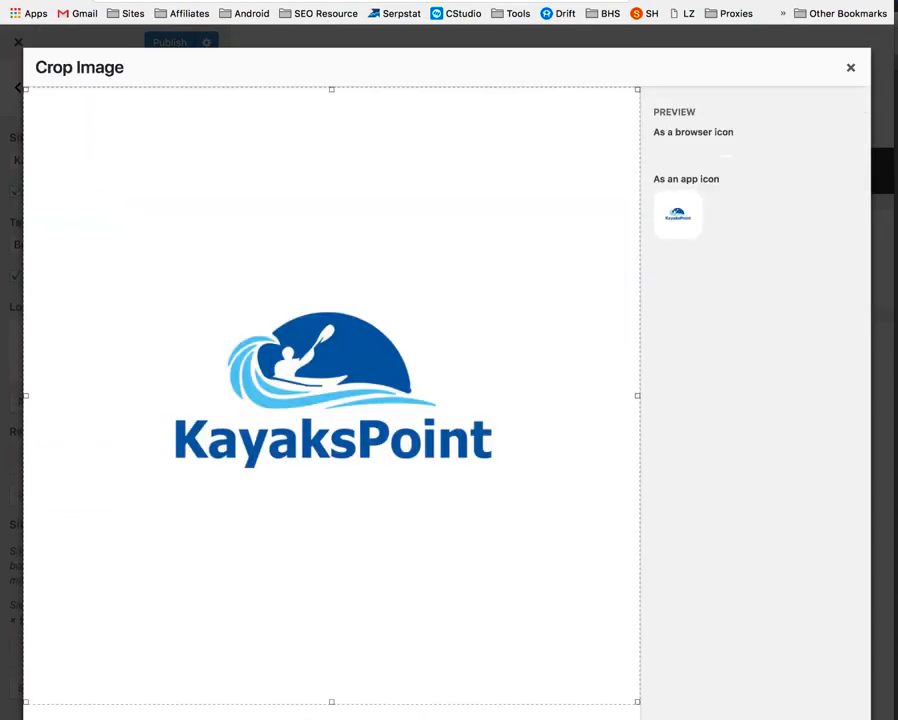
{"action": "left_click_drag", "start_coordinate": [25, 89], "coordinate": [166, 314]}
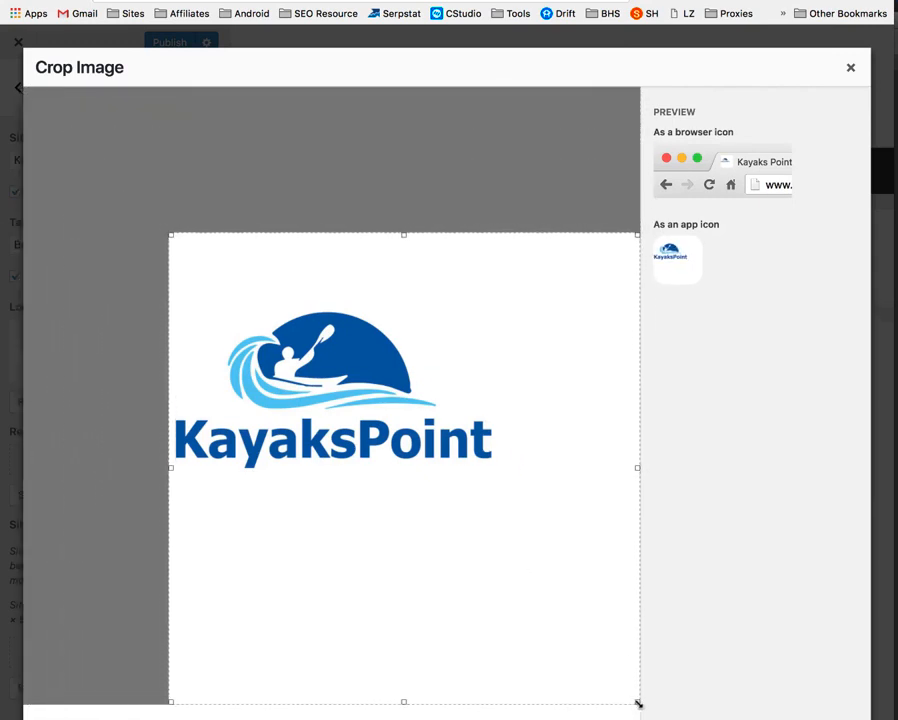
{"action": "left_click_drag", "start_coordinate": [637, 703], "coordinate": [504, 420]}
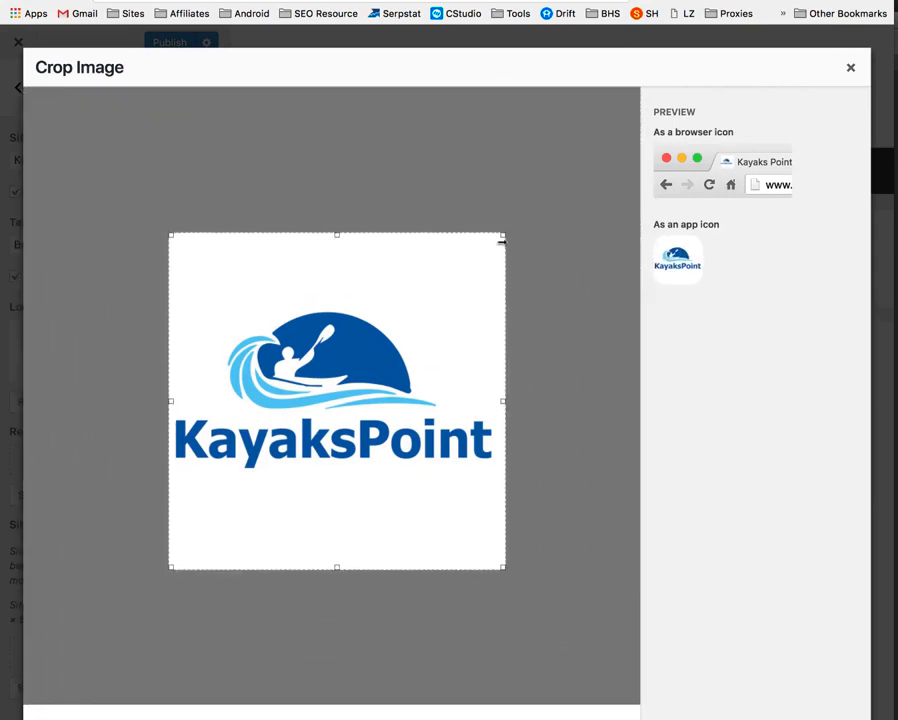
{"action": "mouse_move", "coordinate": [501, 234]}
{"action": "left_mouse_down"}
{"action": "mouse_move", "coordinate": [491, 255]}
{"action": "mouse_move", "coordinate": [492, 245]}
{"action": "left_mouse_up"}
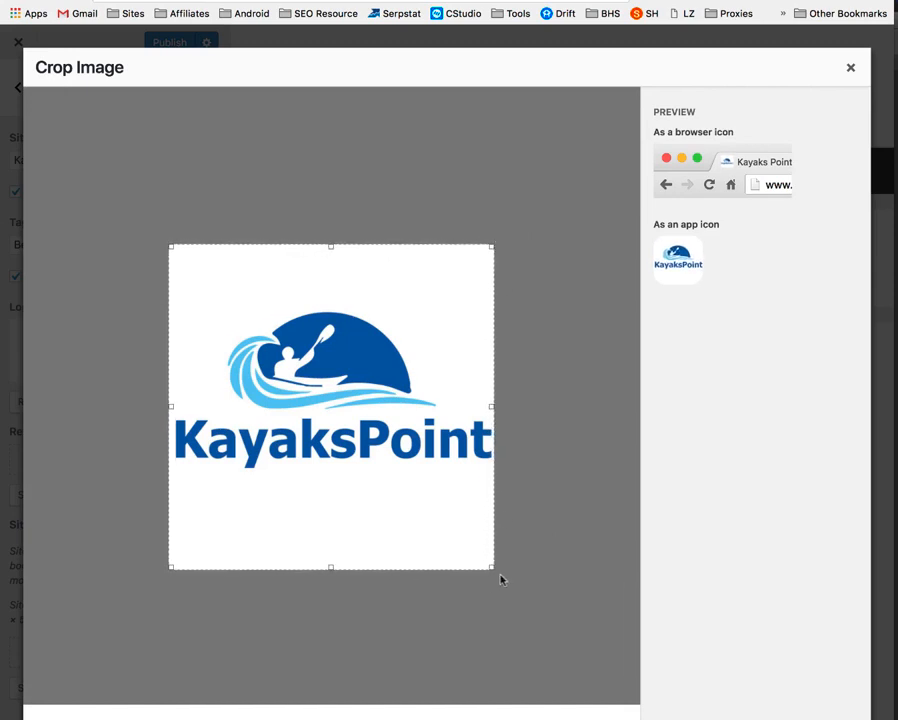
{"action": "left_click_drag", "start_coordinate": [489, 567], "coordinate": [482, 557]}
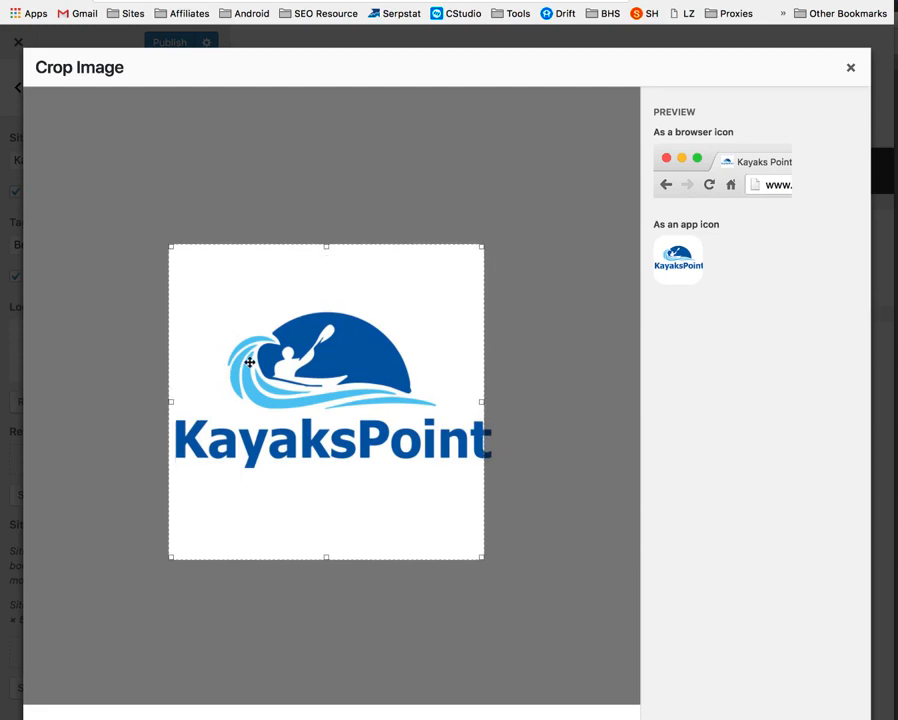
{"action": "left_click_drag", "start_coordinate": [250, 362], "coordinate": [257, 362]}
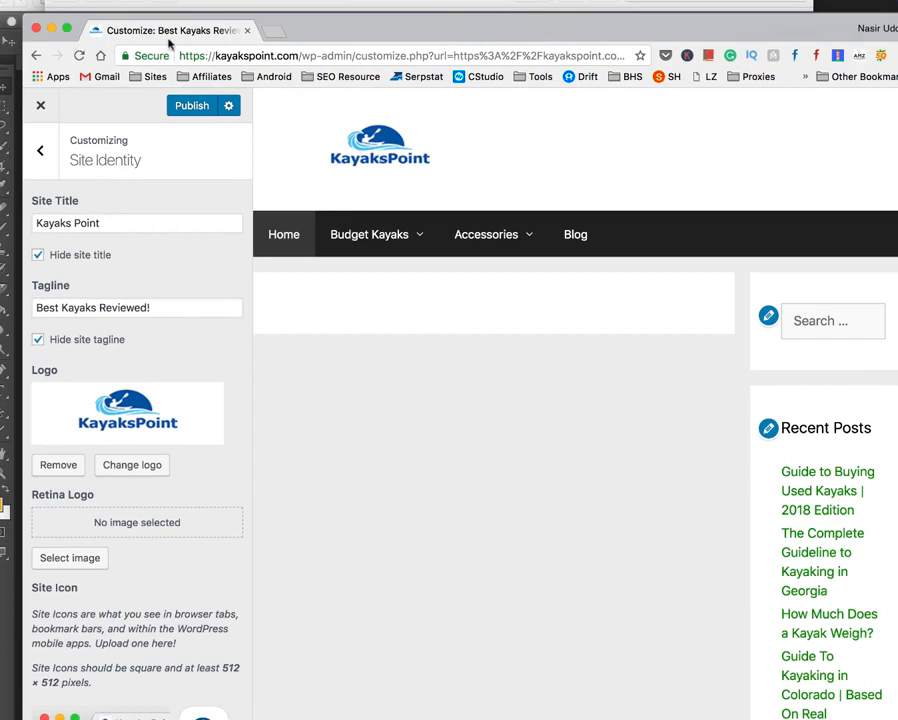
Step: Search Google for "fav icon generator" in a new browser tab and open the Favicon & App Icon Generator at favicon-generator.org
{"action": "left_click", "coordinate": [280, 30]}
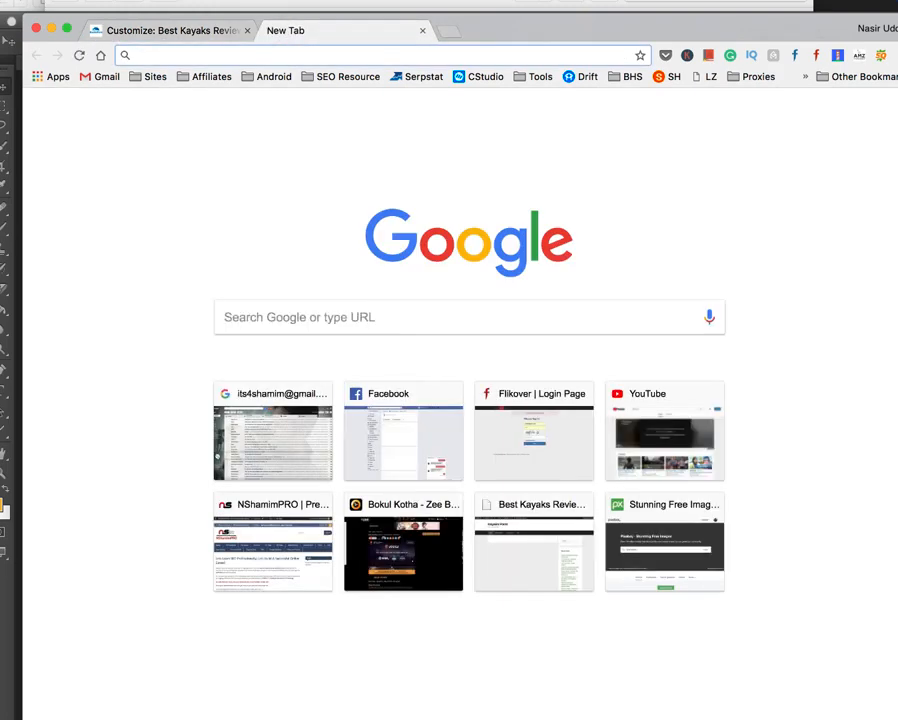
{"action": "type", "text": "i"}
{"action": "key", "text": "BackSpace"}
{"action": "key", "text": "BackSpace"}
{"action": "type", "text": "fav i"}
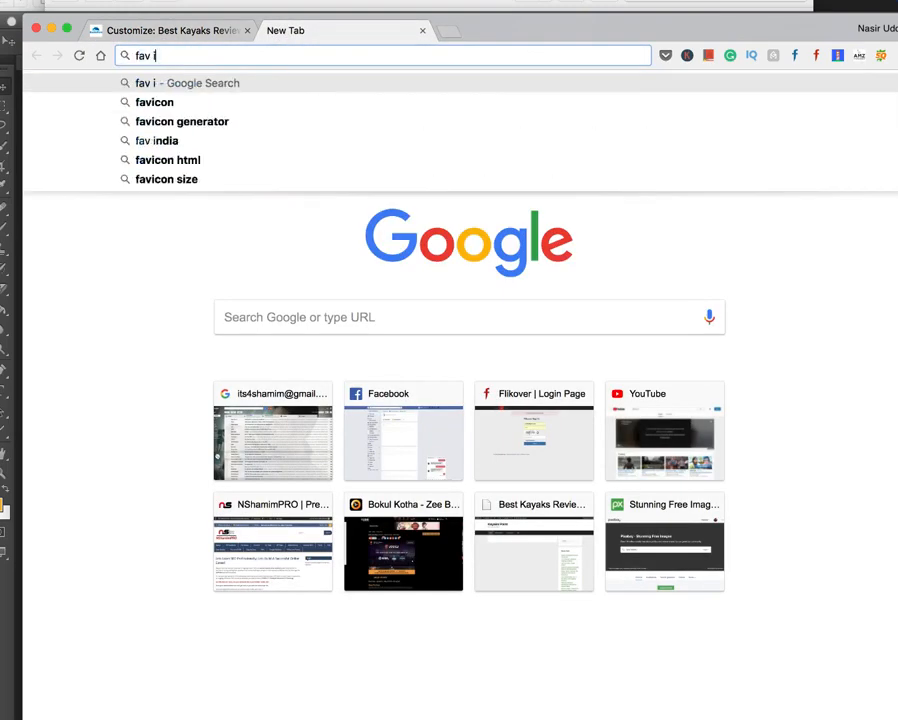
{"action": "type", "text": "con generator"}
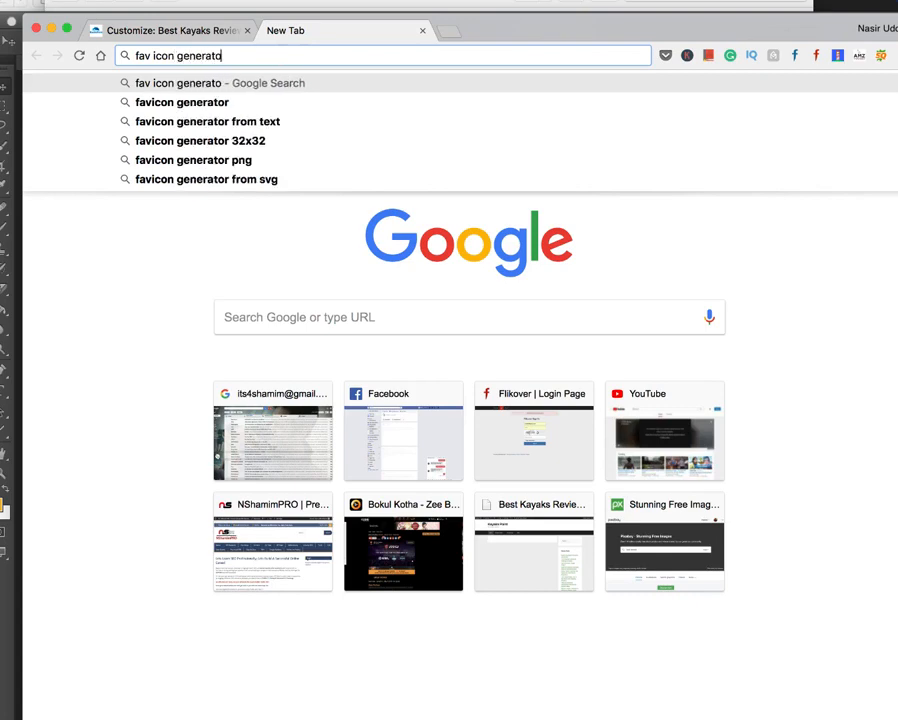
{"action": "key", "text": "Return"}
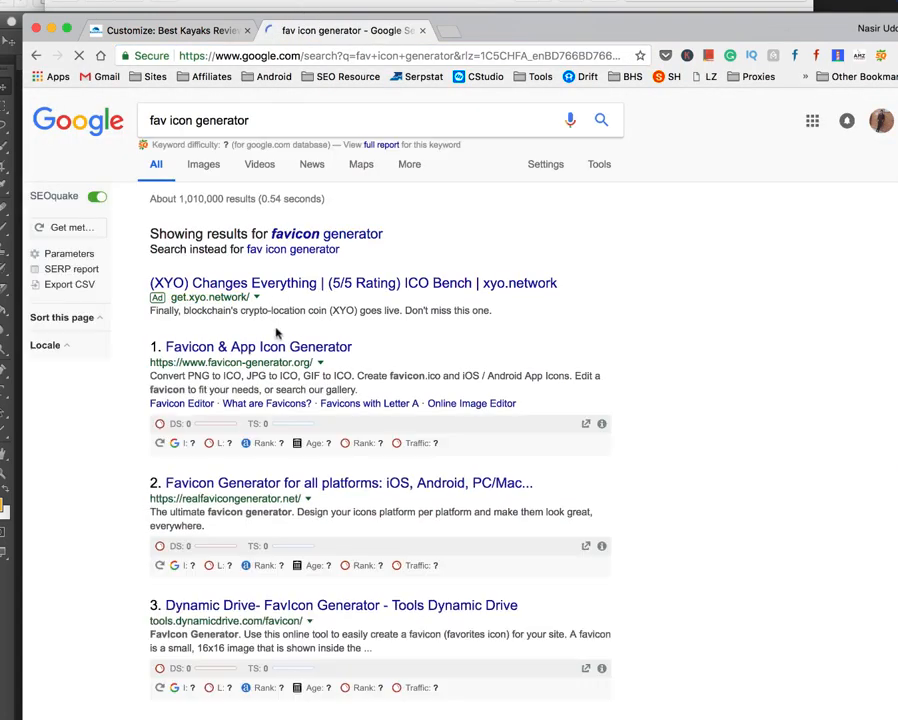
{"action": "left_click", "coordinate": [270, 350]}
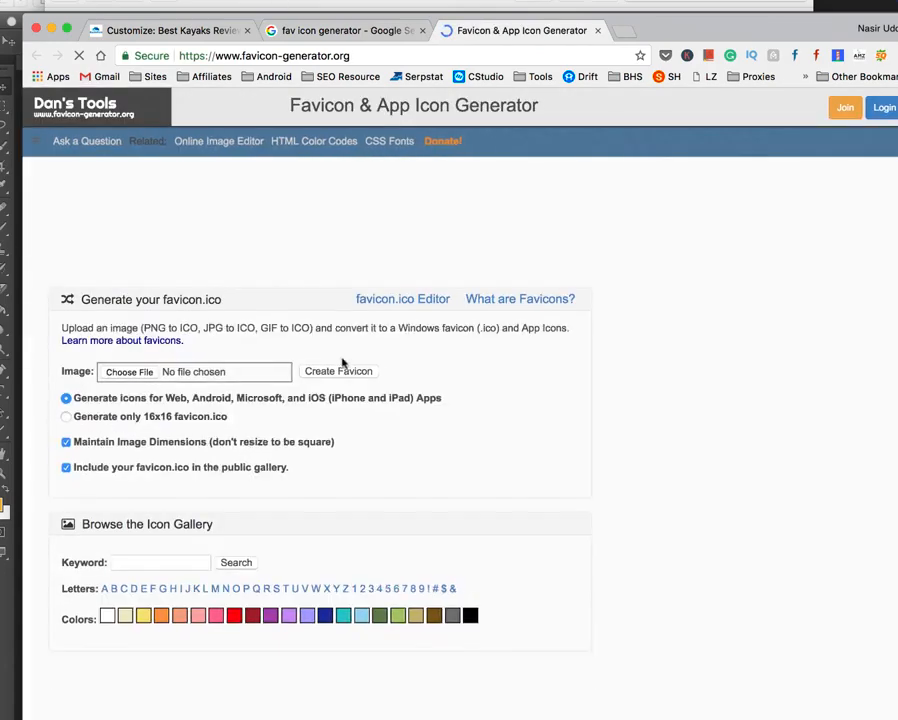
Step: Choose KayaksPoint Logo Final.jpg from the Downloads folder as the favicon's source image
{"action": "left_click", "coordinate": [131, 371]}
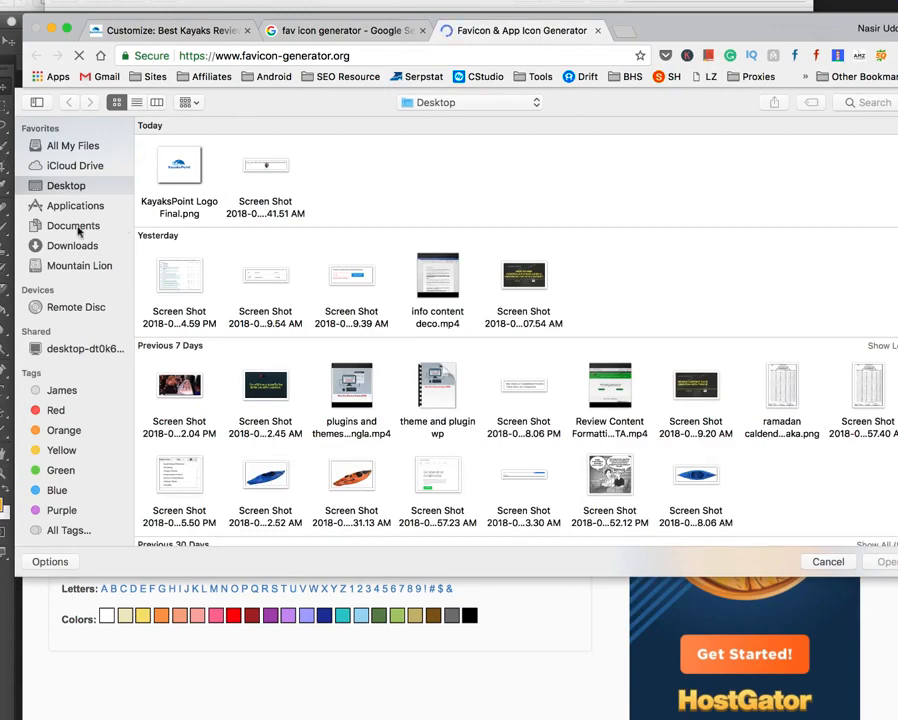
{"action": "left_click", "coordinate": [50, 246]}
{"action": "left_click", "coordinate": [258, 196]}
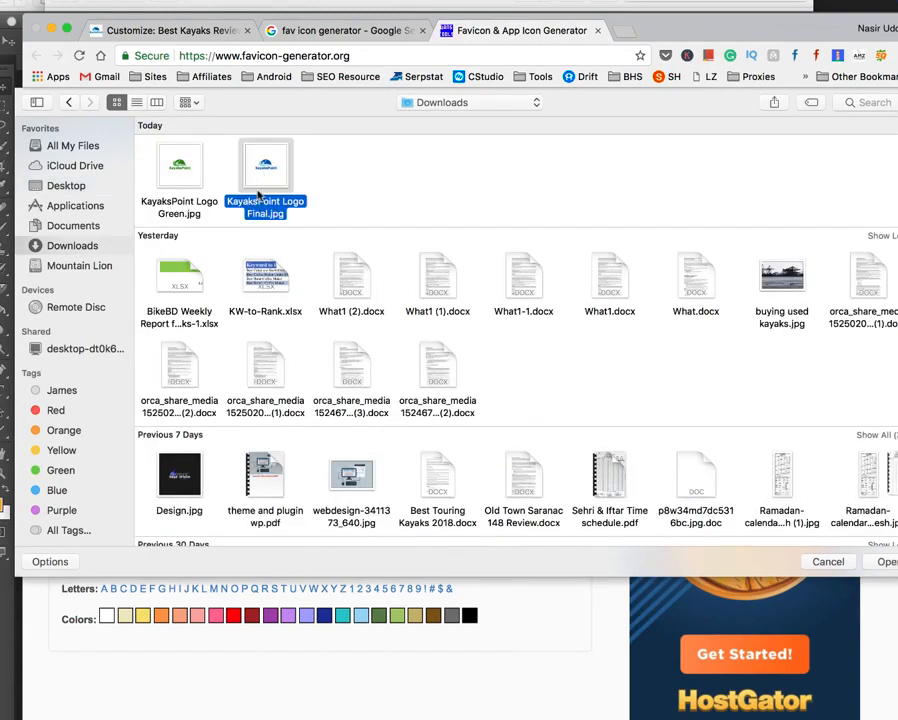
{"action": "left_click", "coordinate": [884, 561]}
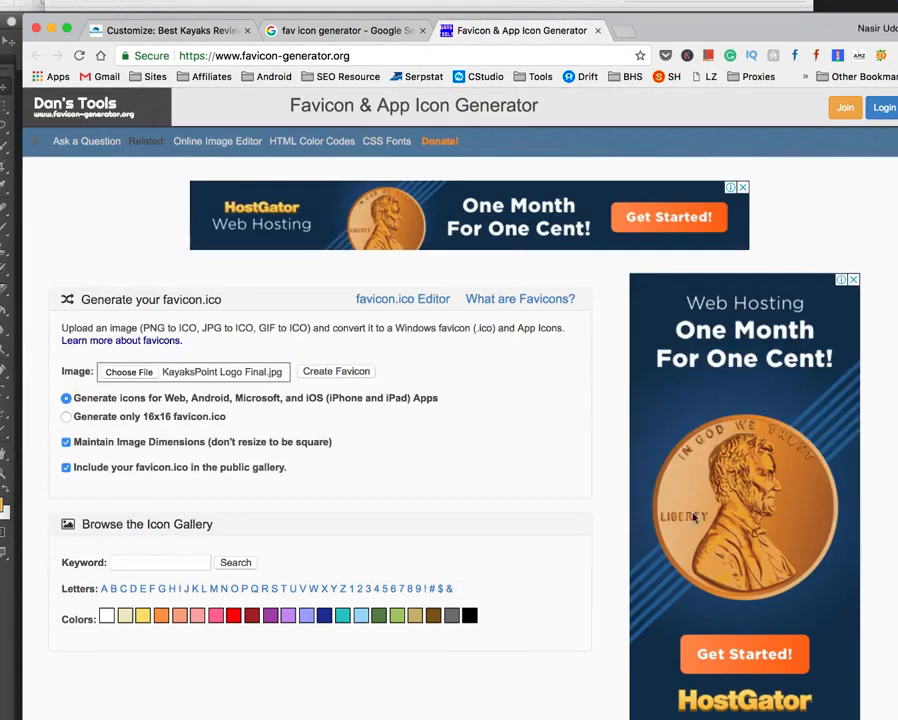
Step: Create a 16x16-only favicon.ico from KayaksPoint Logo Green.jpg, without maintaining image dimensions or including it in the public gallery
{"action": "left_click", "coordinate": [160, 372]}
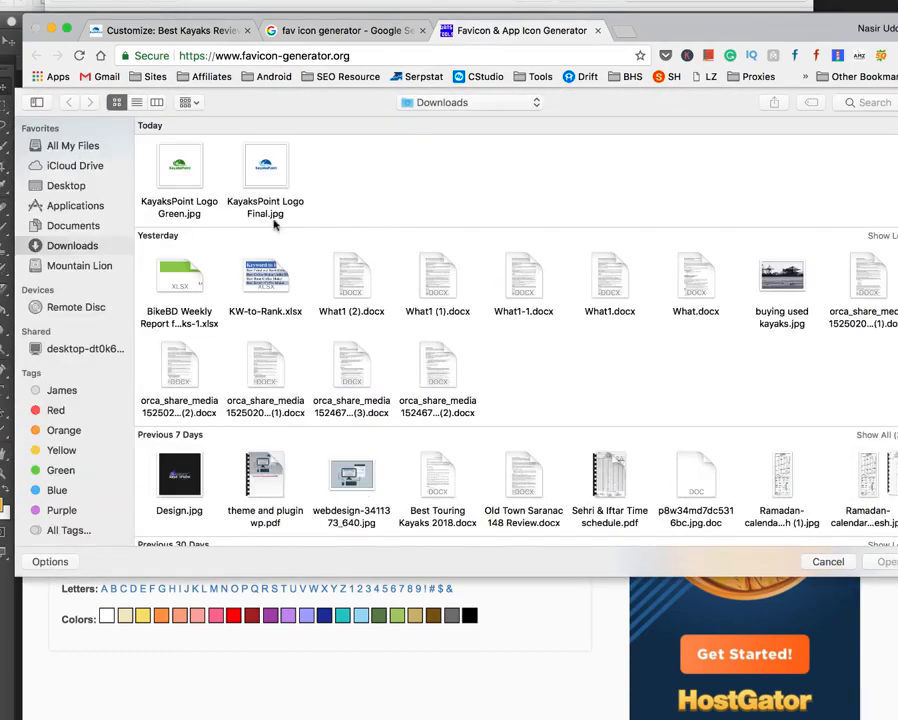
{"action": "left_click", "coordinate": [181, 172]}
{"action": "left_click", "coordinate": [889, 561]}
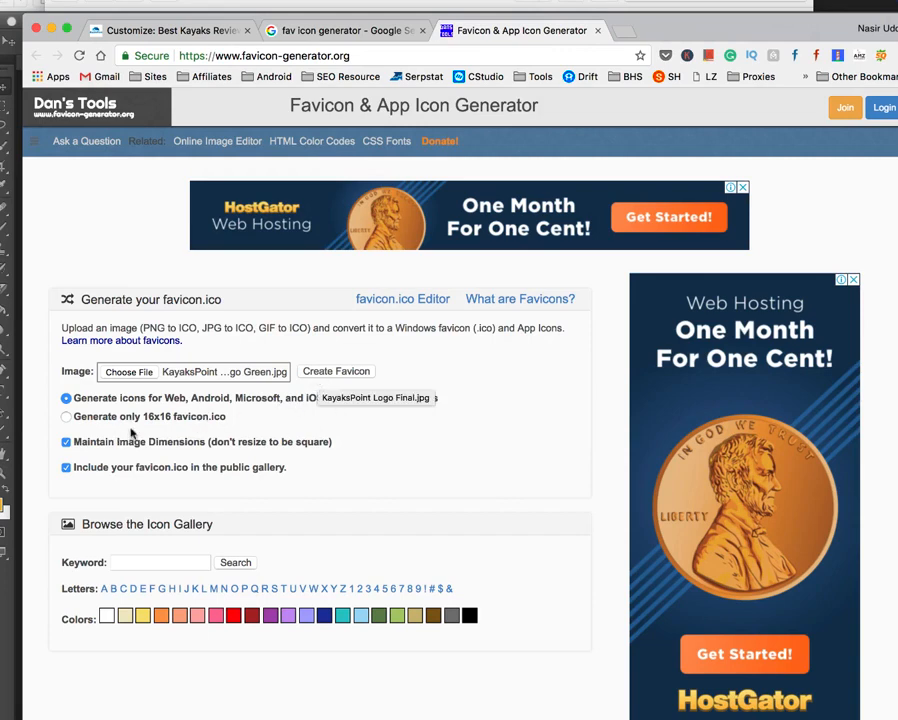
{"action": "left_click", "coordinate": [65, 416]}
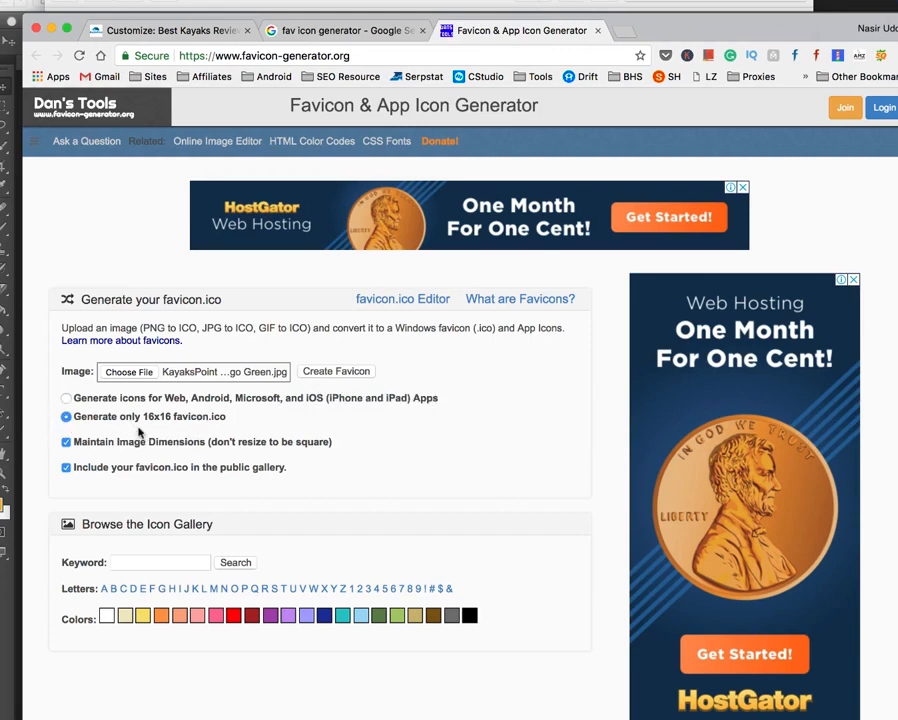
{"action": "left_click", "coordinate": [67, 468]}
{"action": "left_click", "coordinate": [66, 443]}
{"action": "left_click", "coordinate": [366, 378]}
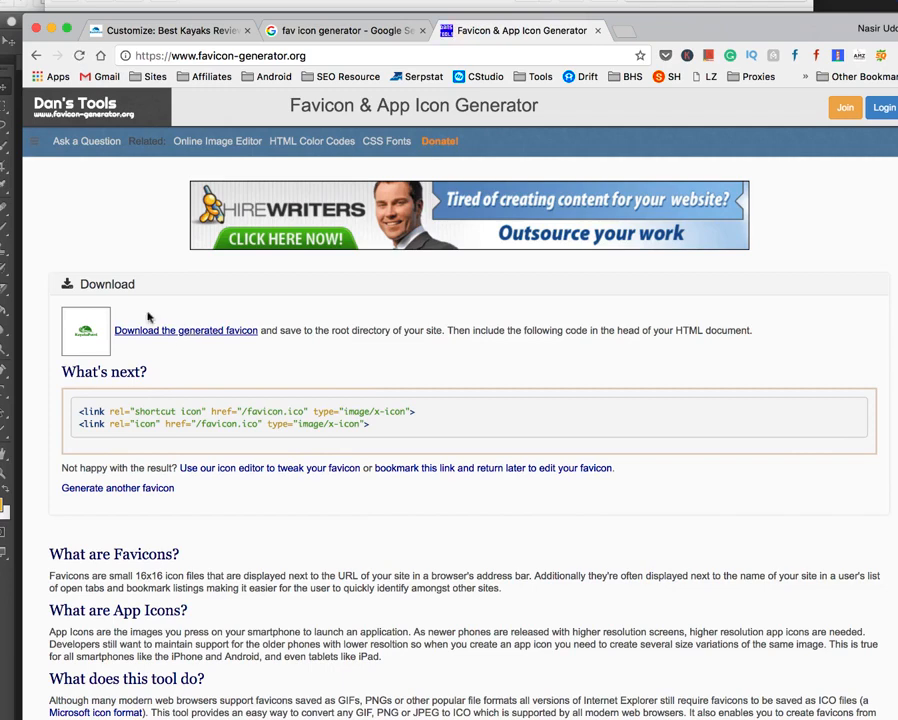
Step: Return to the site's Customize page and remove the current site icon
{"action": "left_click", "coordinate": [184, 33]}
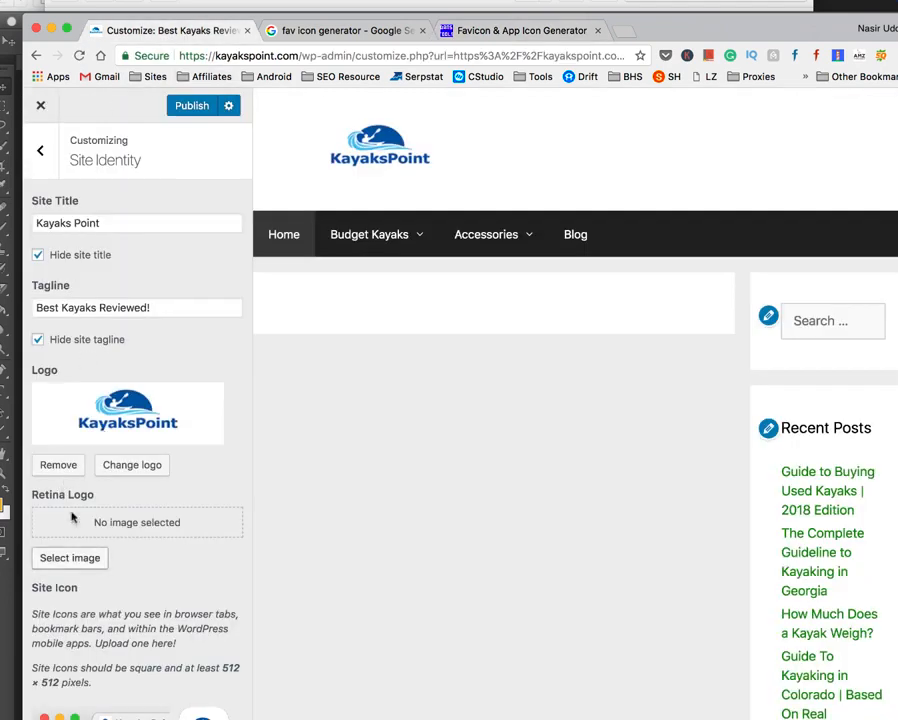
{"action": "scroll", "coordinate": [310, 566], "scroll_direction": "down", "scroll_amount": 10}
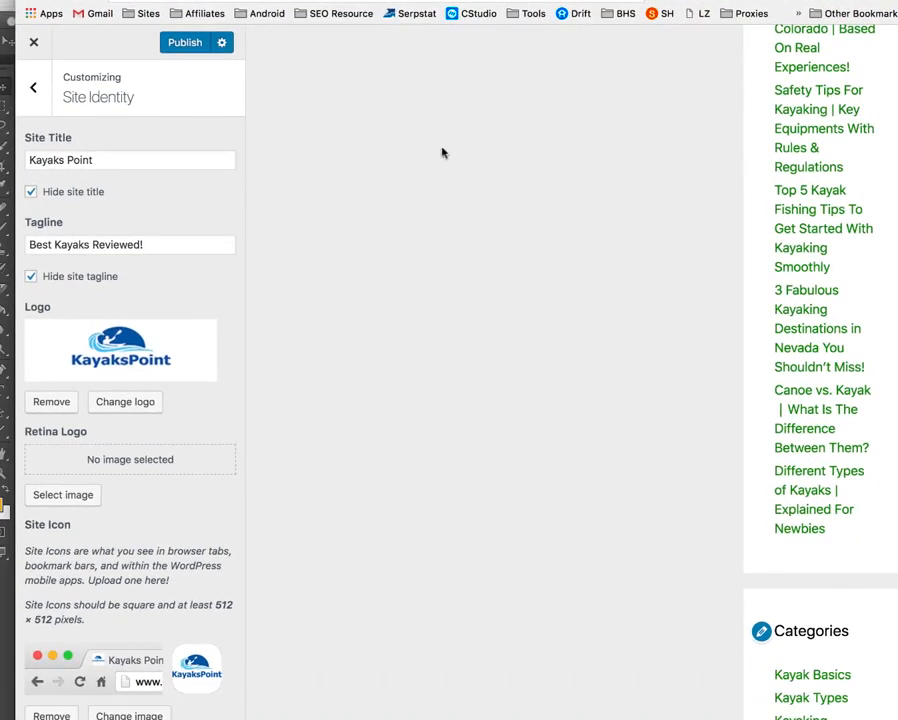
{"action": "left_click", "coordinate": [55, 713]}
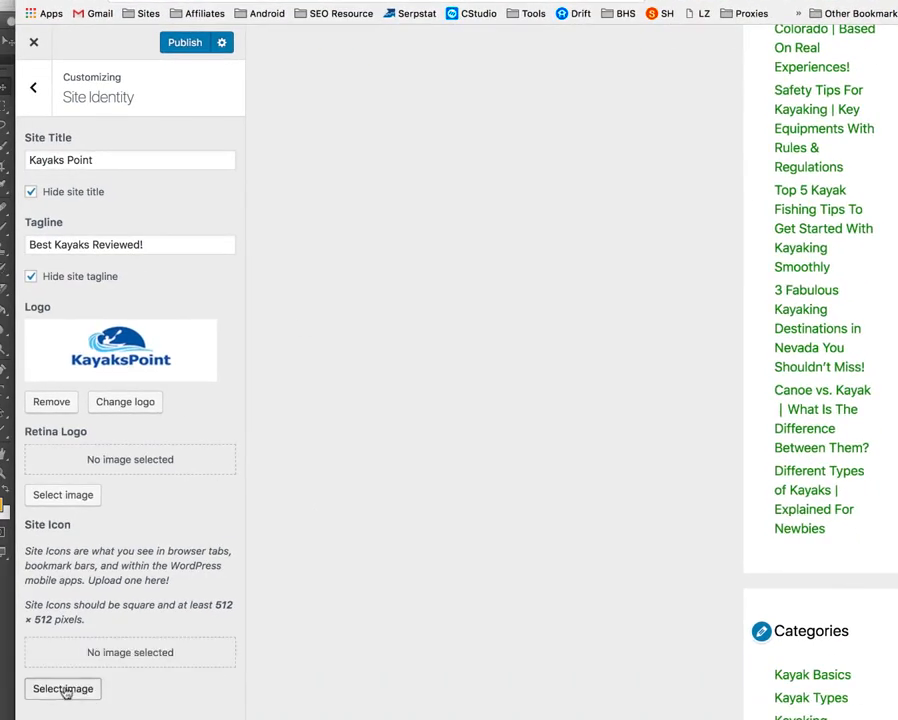
Step: Rename the generated favicon in Downloads to kayakspoint icon.ico and upload it to the media library for the site icon
{"action": "left_click", "coordinate": [63, 689]}
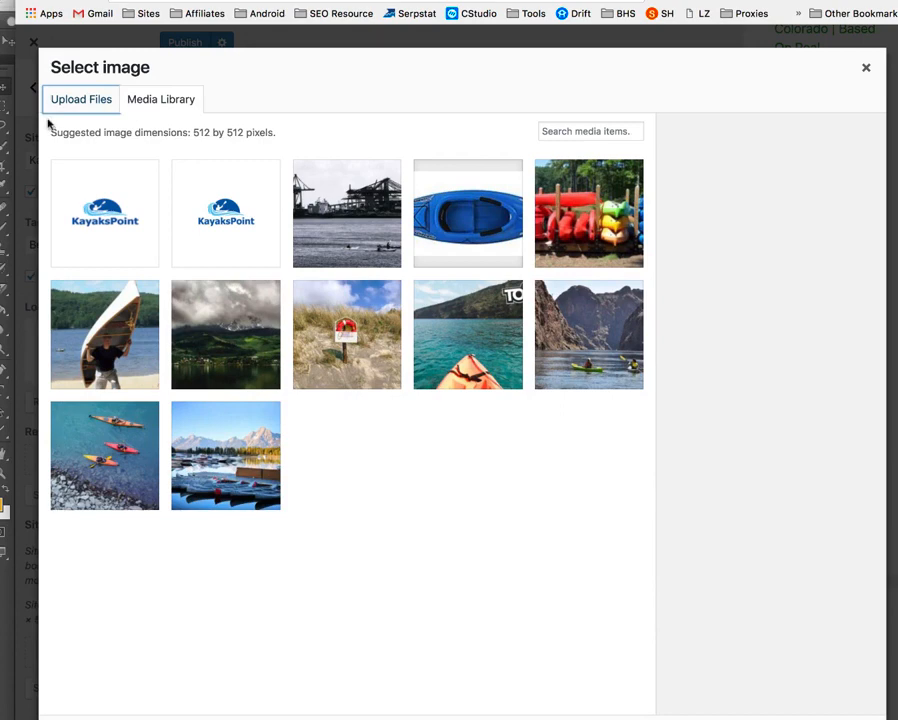
{"action": "left_click", "coordinate": [72, 99]}
{"action": "left_click", "coordinate": [476, 382]}
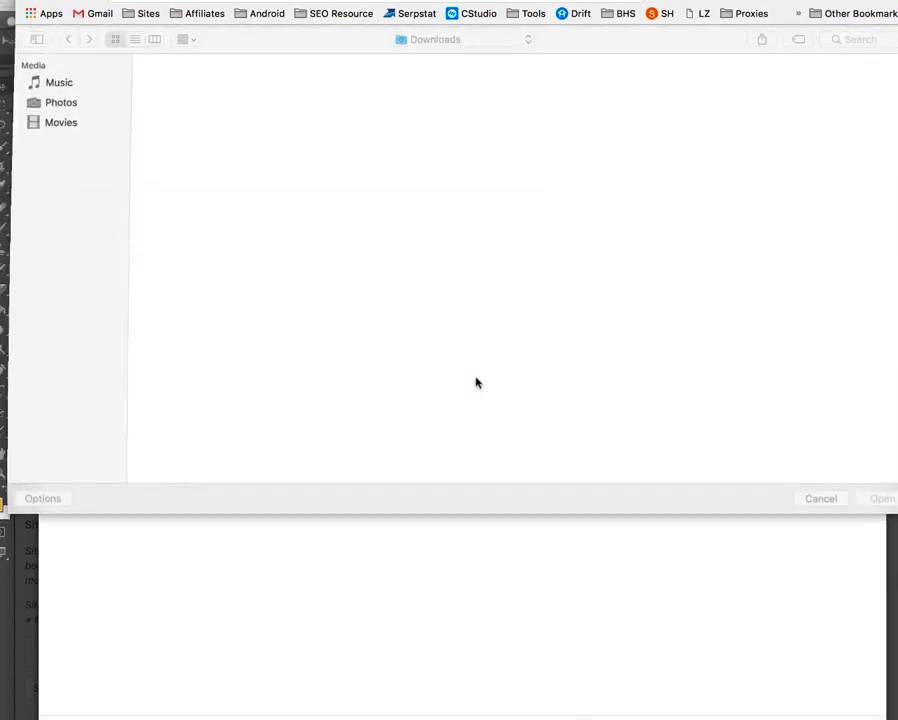
{"action": "left_click", "coordinate": [165, 140]}
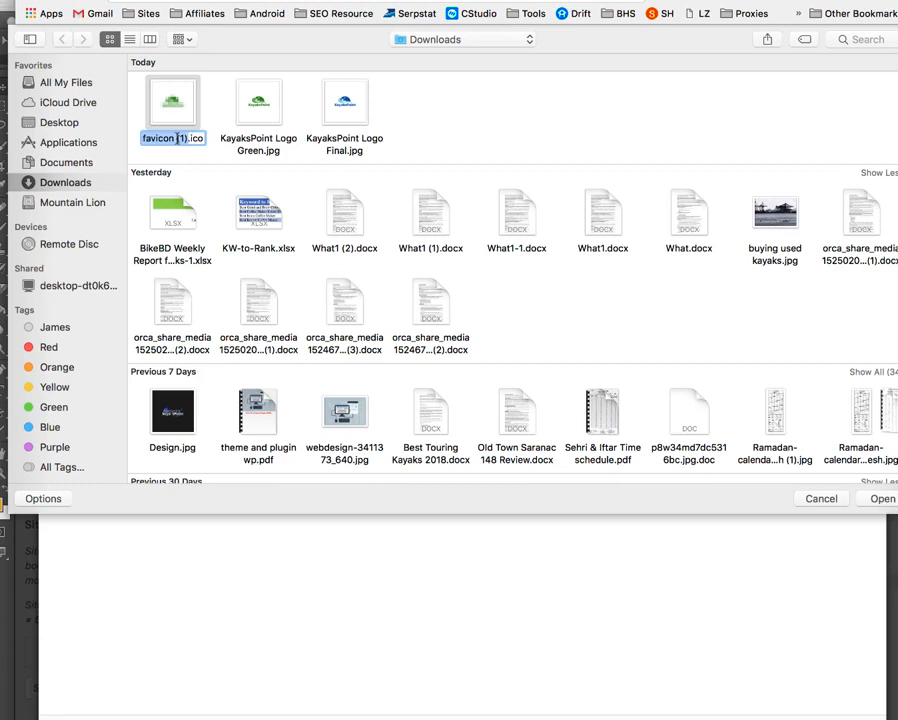
{"action": "type", "text": "kayakspoint"}
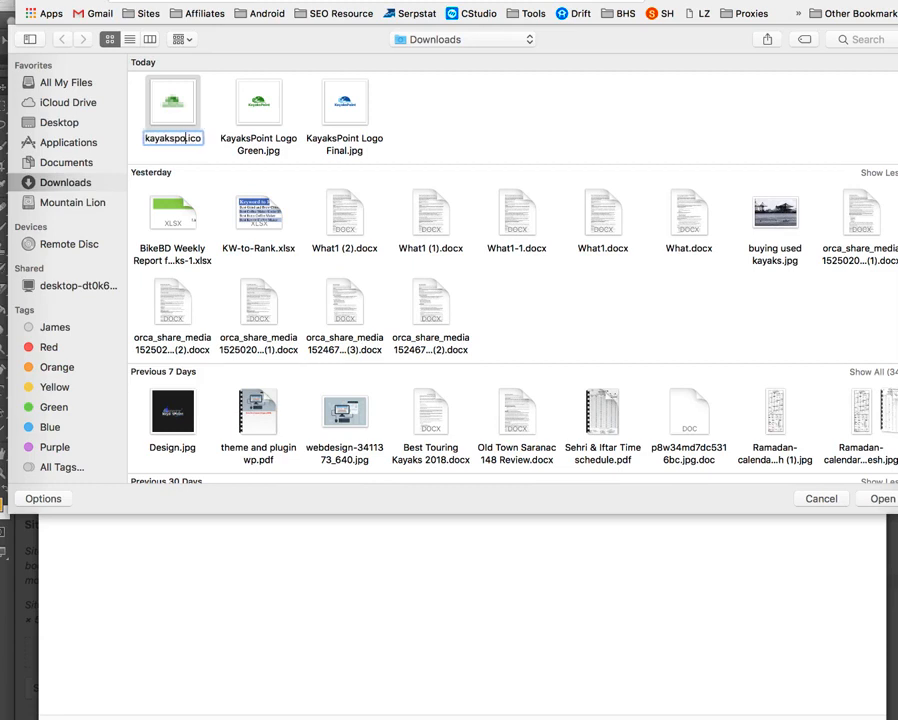
{"action": "type", "text": " icon"}
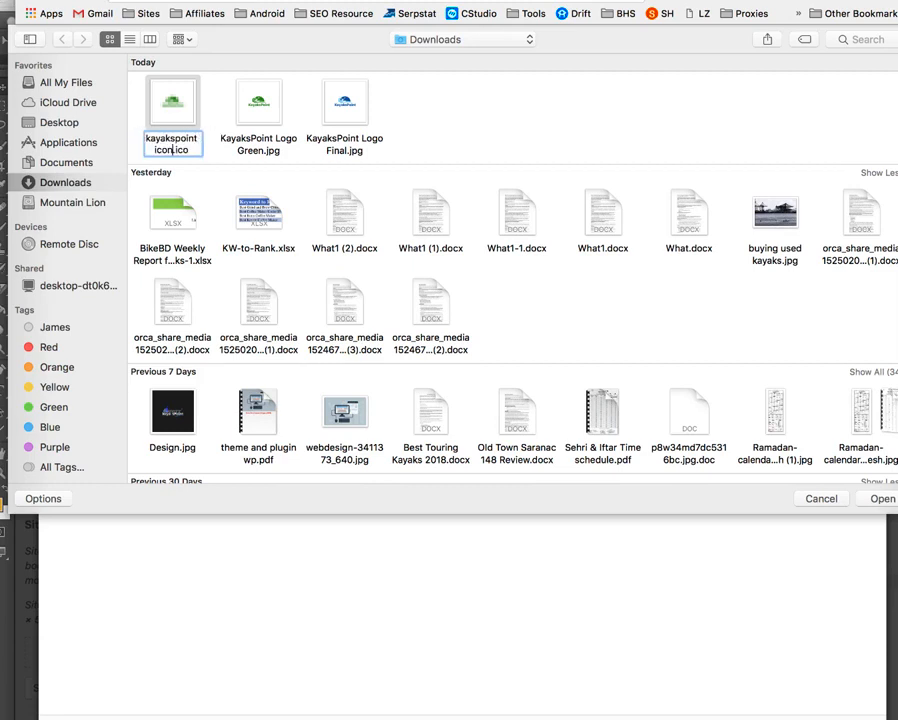
{"action": "key", "text": "Return"}
{"action": "left_click", "coordinate": [882, 501]}
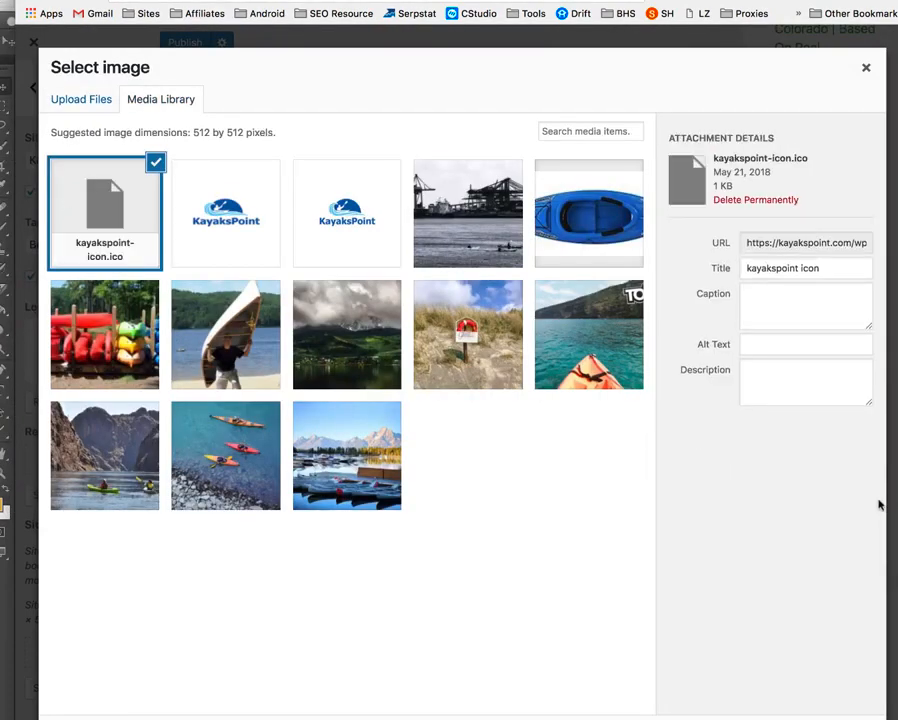
Step: Try to set kayakspoint-icon.ico as the site icon with its title, kayakspoint icon, copied into the alt text
{"action": "left_click", "coordinate": [796, 276]}
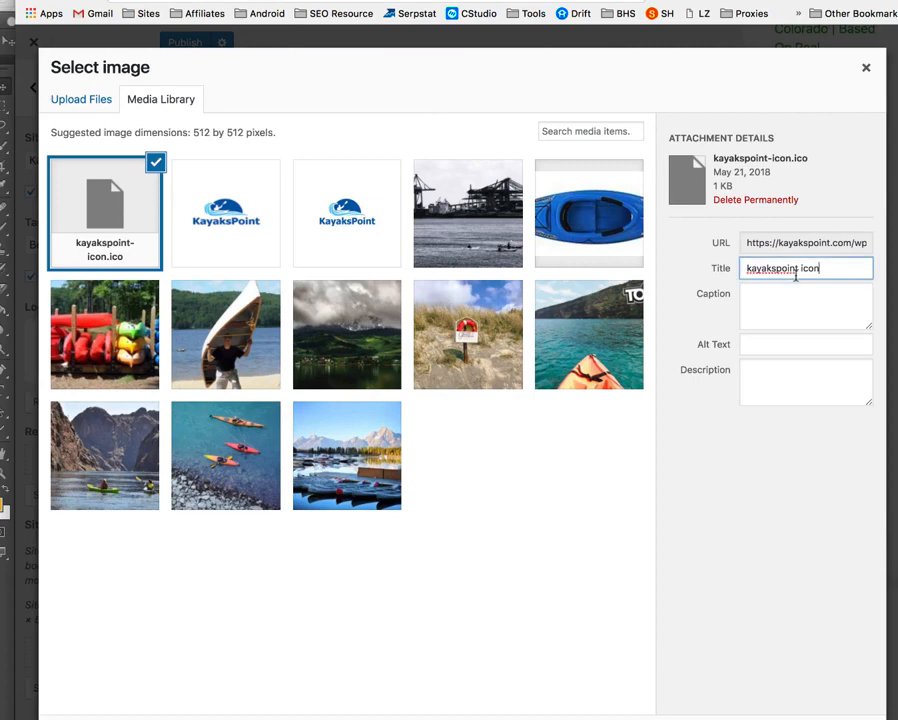
{"action": "triple_click", "coordinate": [796, 276]}
{"action": "key", "text": "ctrl+c"}
{"action": "left_click", "coordinate": [796, 336]}
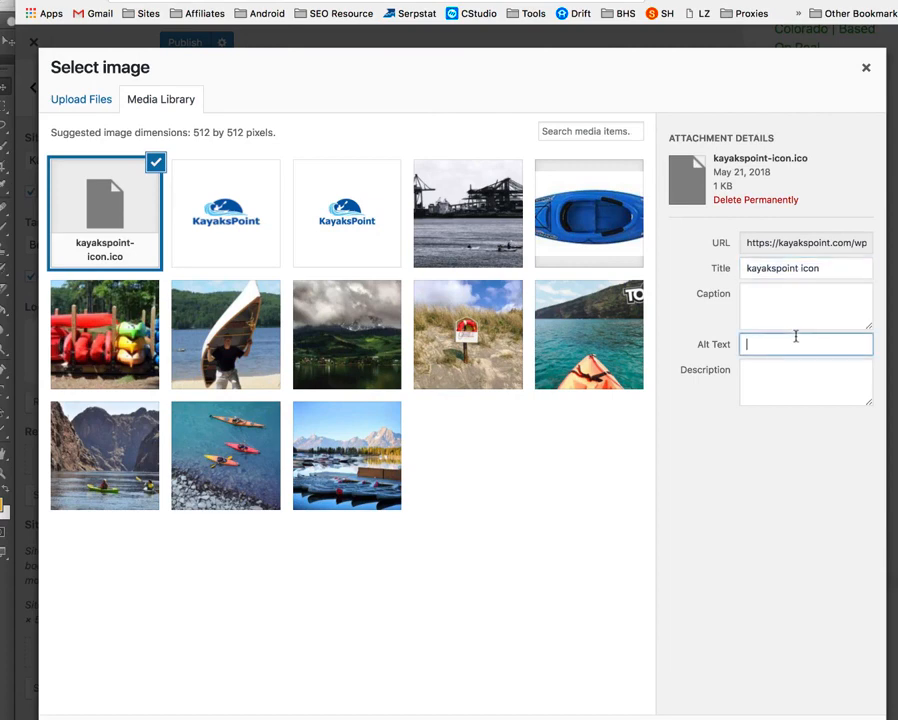
{"action": "key", "text": "ctrl+v"}
{"action": "left_click", "coordinate": [843, 719]}
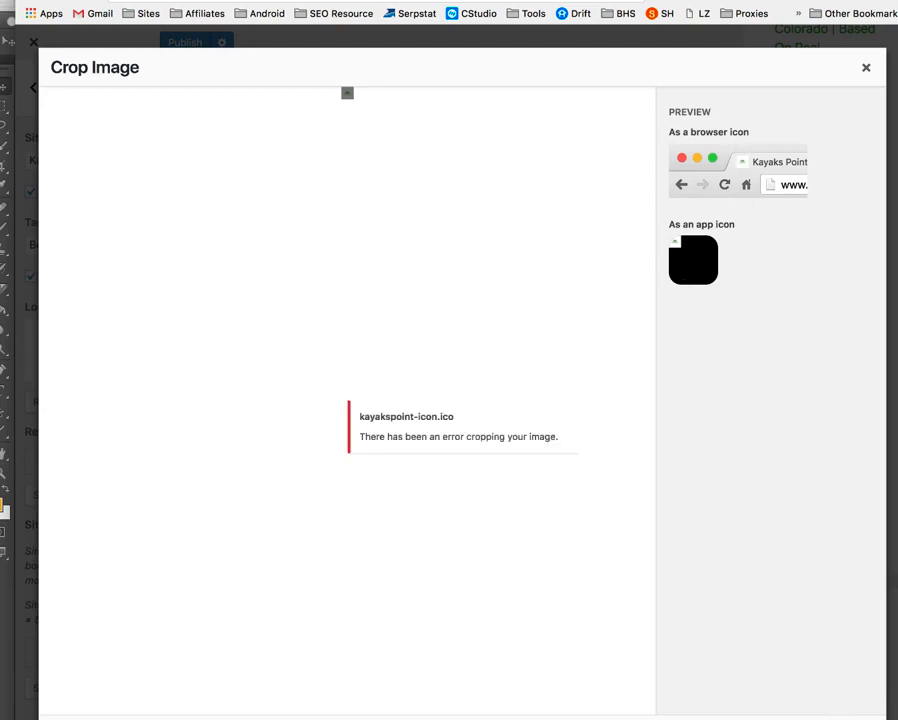
{"action": "left_click", "coordinate": [866, 68]}
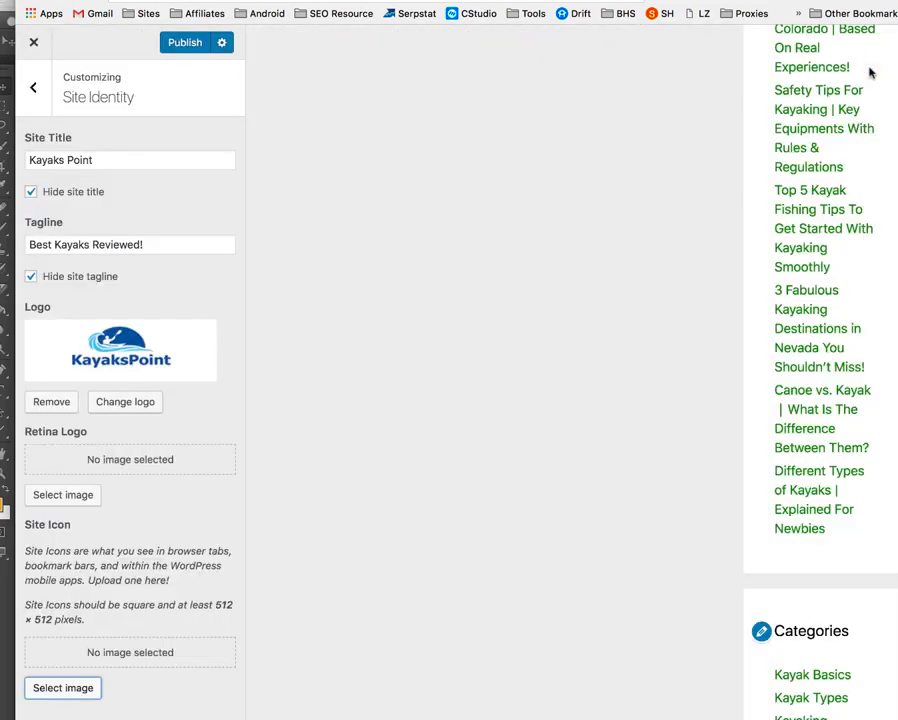
Step: Reopen the site icon's image selection and copy the title of kayakspoint-icon.ico, kayakspoint icon, into its alt text
{"action": "left_click", "coordinate": [62, 689]}
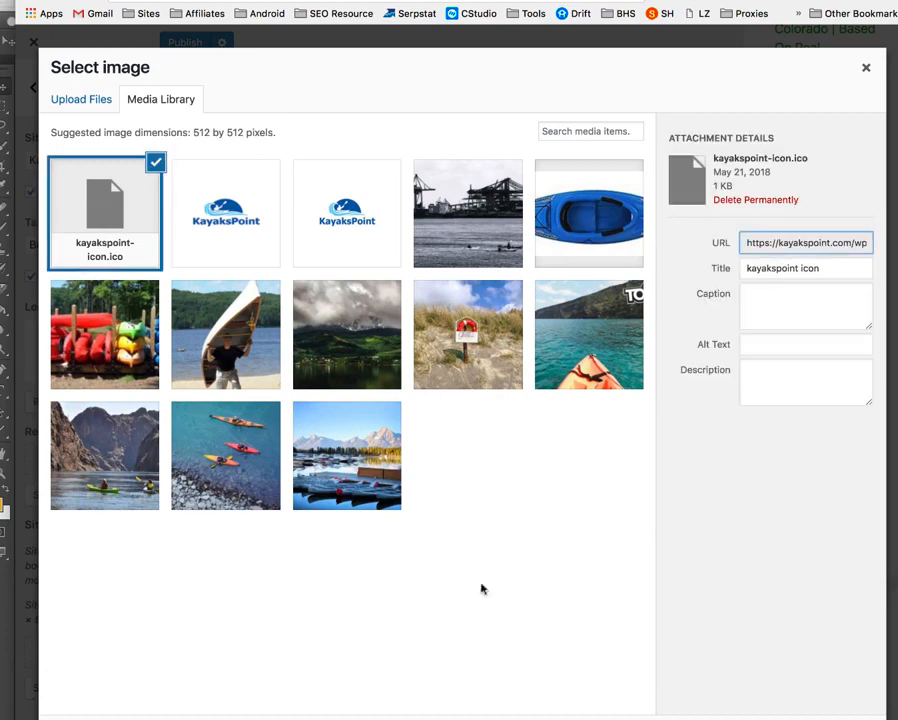
{"action": "left_click", "coordinate": [777, 269]}
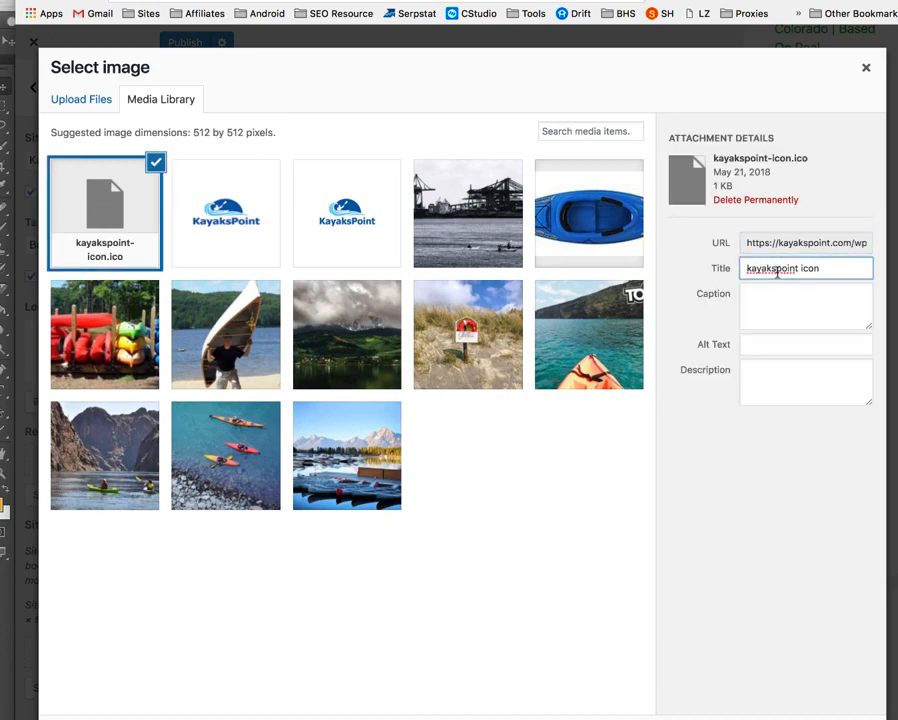
{"action": "key", "text": "super+a"}
{"action": "key", "text": "super+c"}
{"action": "left_click", "coordinate": [811, 346]}
{"action": "key", "text": "super+v"}
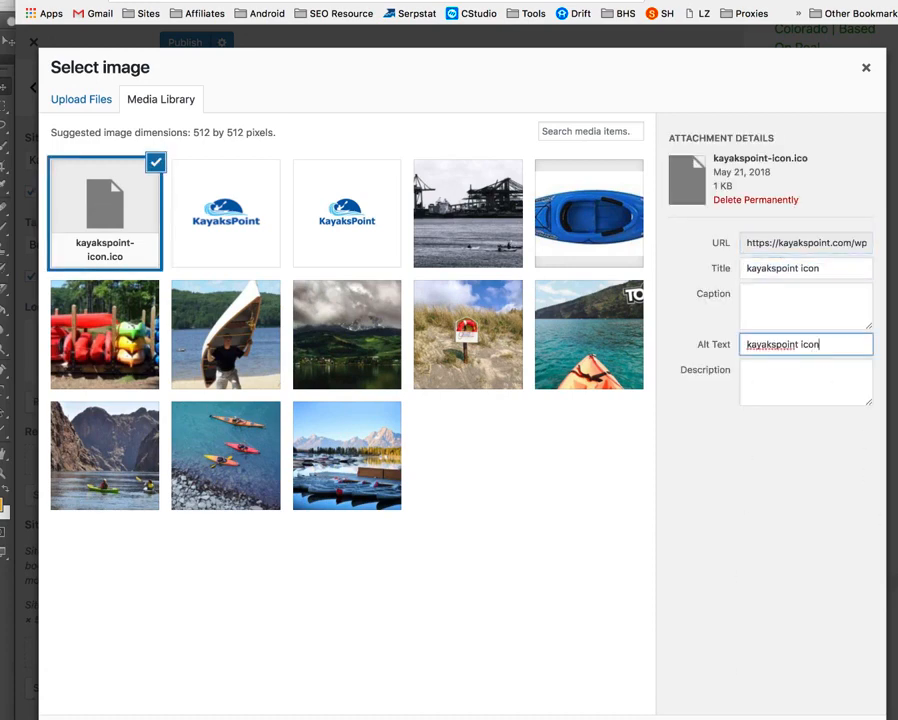
Step: Try to crop kayakspoint-icon.ico as the site icon and close the crop dialog
{"action": "left_click", "coordinate": [846, 719]}
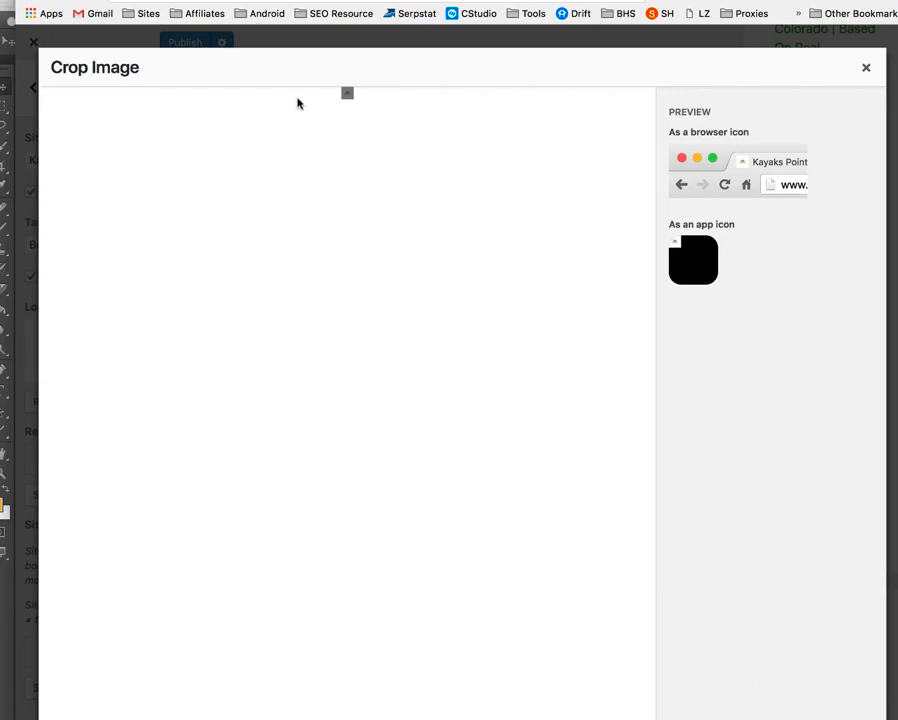
{"action": "left_click_drag", "start_coordinate": [341, 112], "coordinate": [353, 217]}
{"action": "left_click", "coordinate": [353, 217]}
{"action": "left_click_drag", "start_coordinate": [38, 55], "coordinate": [59, 74]}
{"action": "left_click", "coordinate": [399, 168]}
{"action": "left_click_drag", "start_coordinate": [347, 95], "coordinate": [696, 302]}
{"action": "left_click_drag", "start_coordinate": [346, 93], "coordinate": [348, 217]}
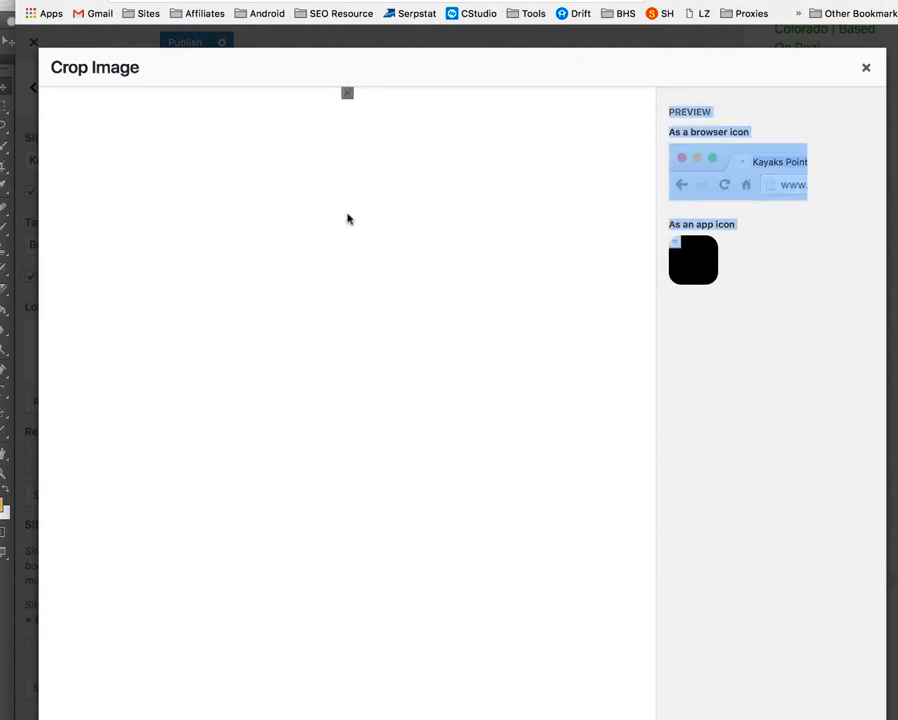
{"action": "left_click", "coordinate": [459, 292]}
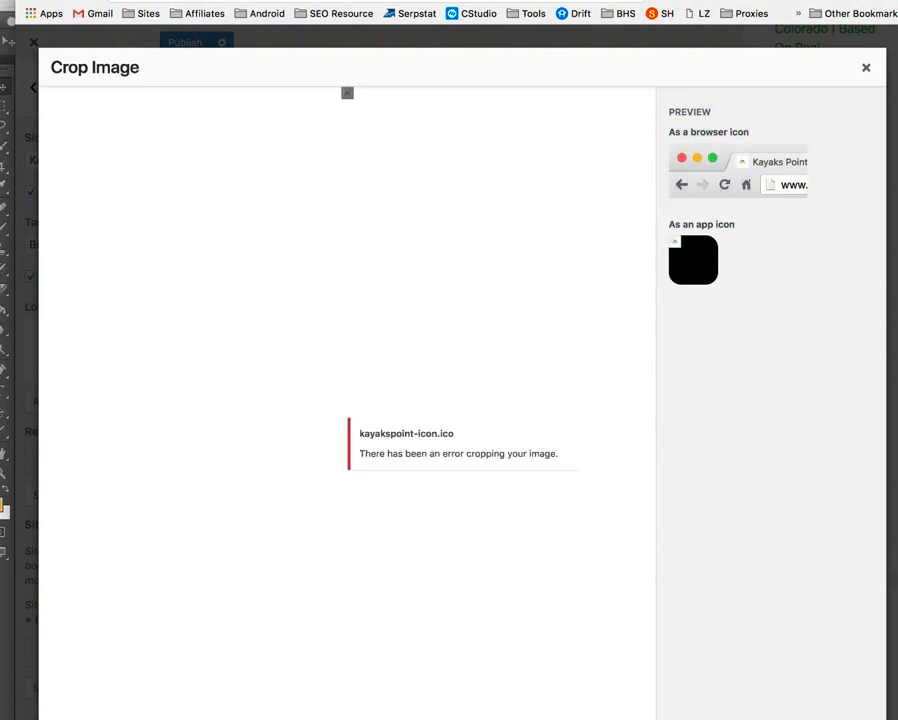
{"action": "left_click", "coordinate": [868, 70]}
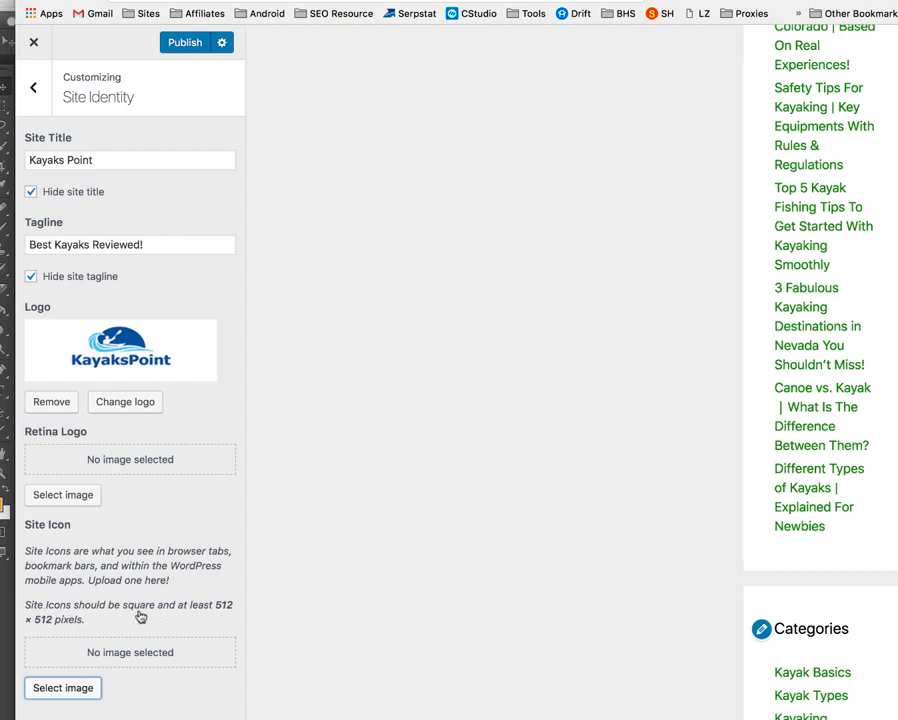
Step: Reopen the site icon's image selection and upload KayaksPoint Logo Green.jpg from Downloads
{"action": "left_click", "coordinate": [70, 694]}
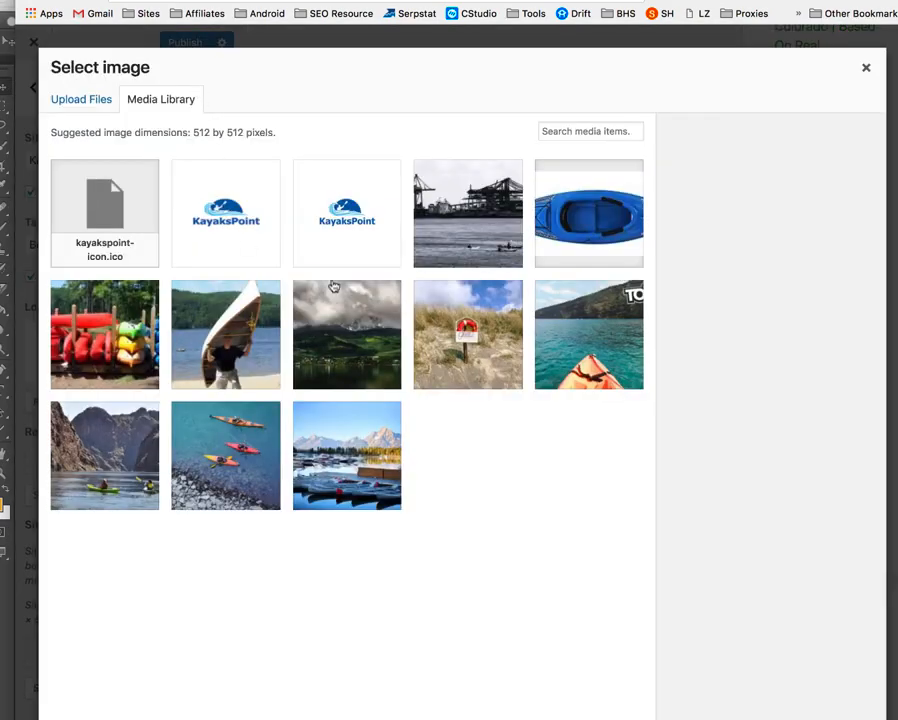
{"action": "left_click", "coordinate": [86, 102]}
{"action": "left_click", "coordinate": [477, 386]}
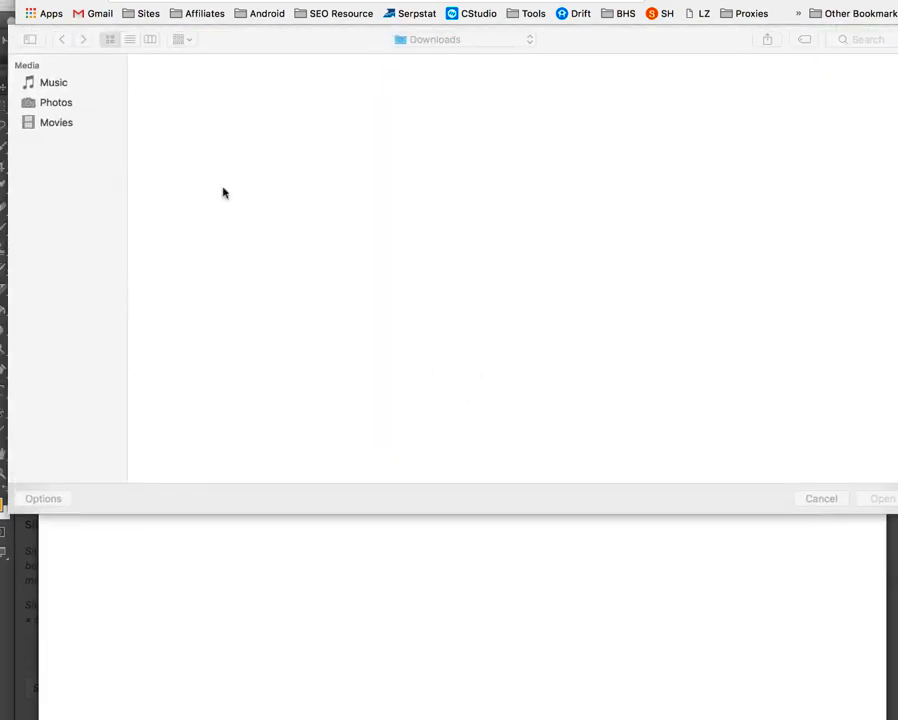
{"action": "left_click", "coordinate": [265, 119]}
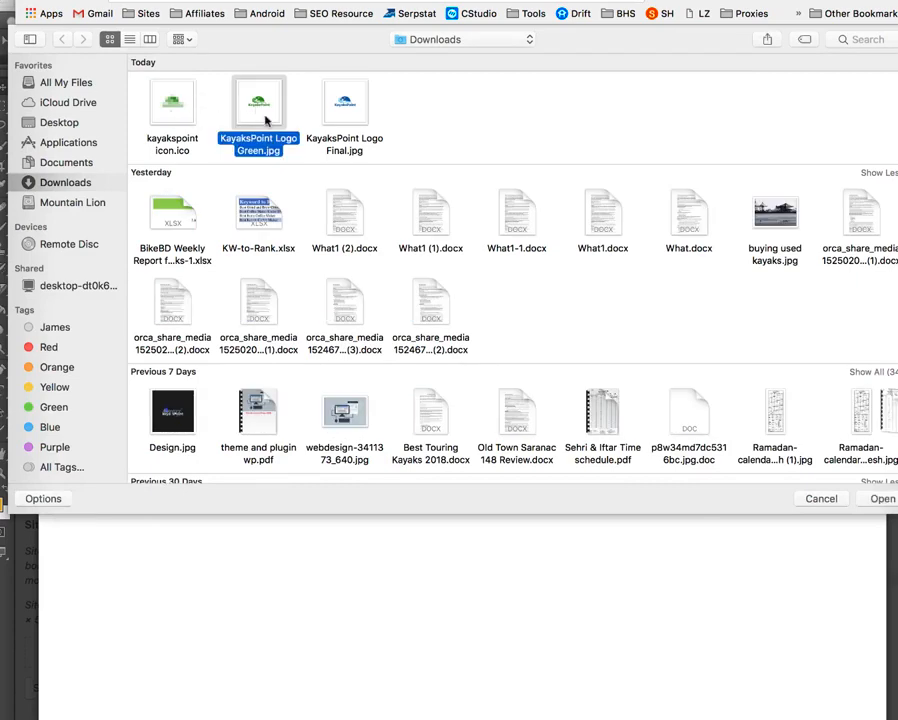
{"action": "left_click", "coordinate": [876, 499]}
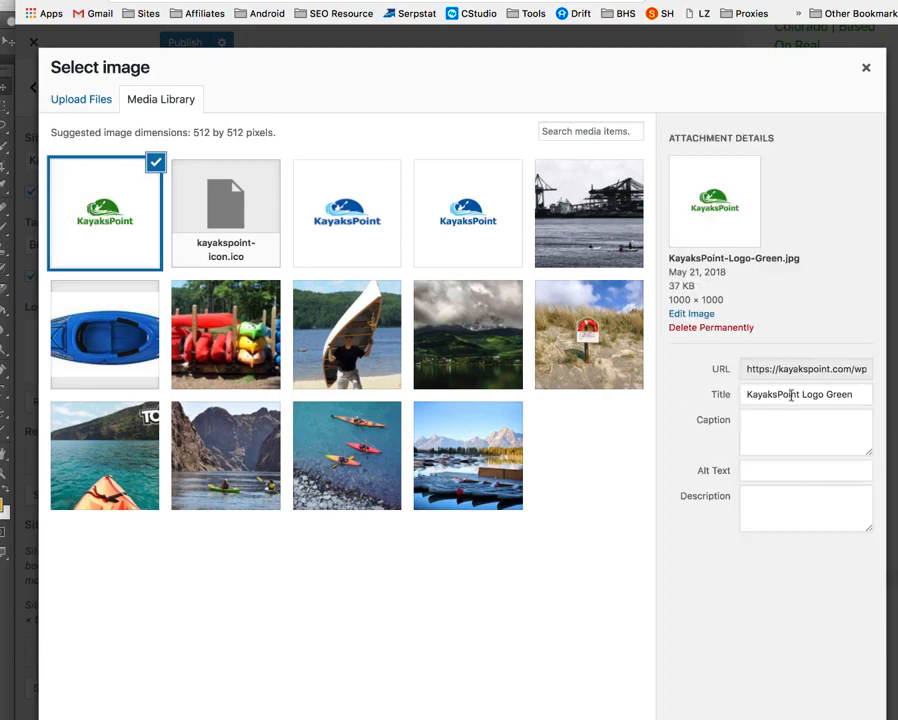
Step: Copy the uploaded green logo's title, KayaksPoint Logo Green, into its alt text
{"action": "left_click", "coordinate": [791, 396]}
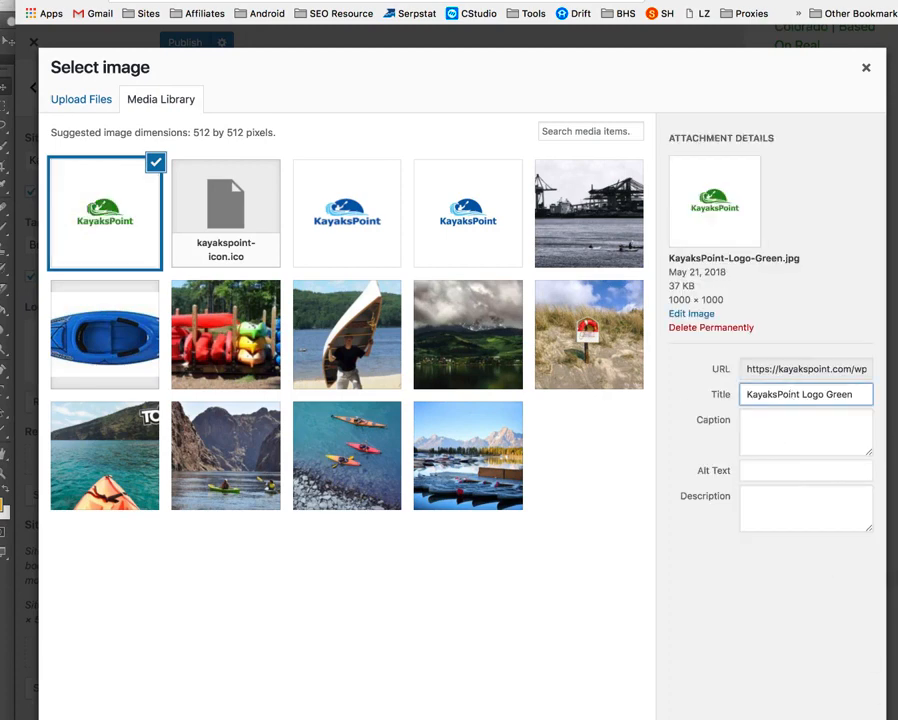
{"action": "key", "text": "super+a"}
{"action": "key", "text": "super+c"}
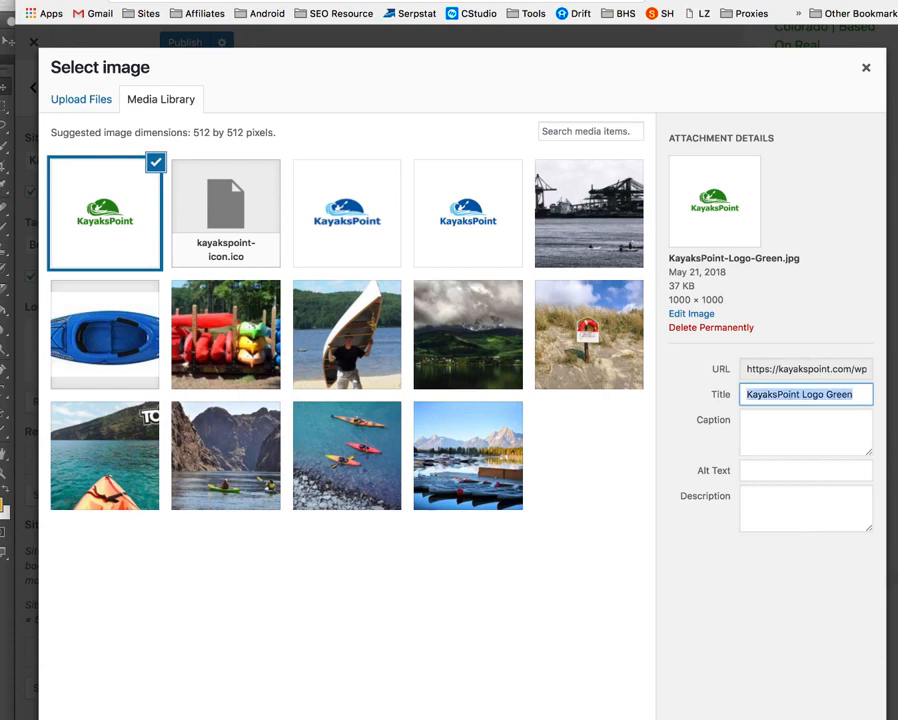
{"action": "left_click", "coordinate": [795, 476]}
{"action": "key", "text": "super+v"}
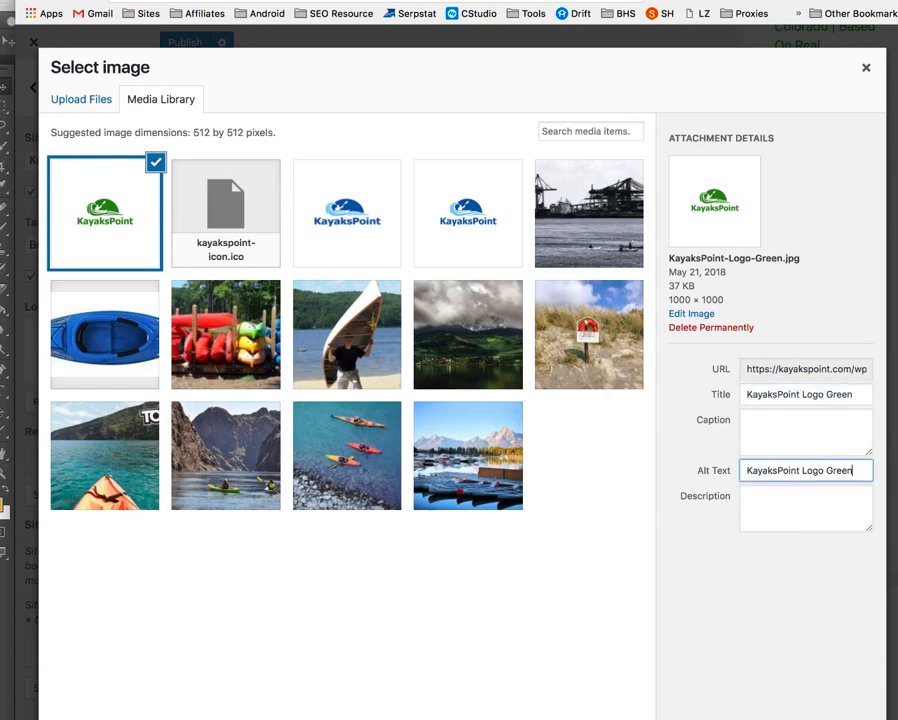
Step: Crop the green logo to a square around its artwork as the site icon, and publish the site identity
{"action": "left_click", "coordinate": [843, 718]}
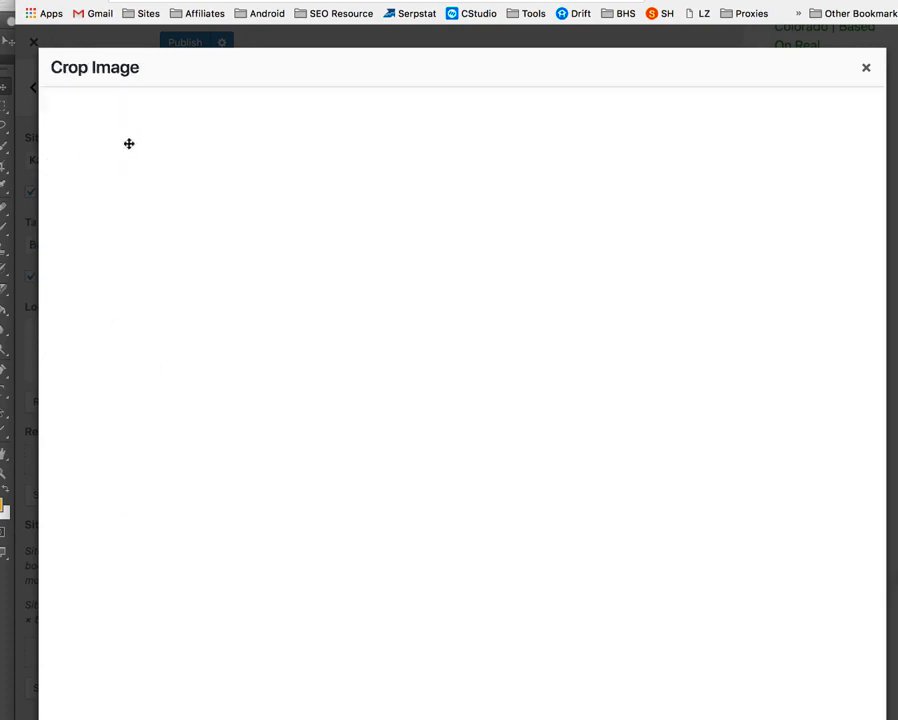
{"action": "left_click_drag", "start_coordinate": [40, 91], "coordinate": [162, 342]}
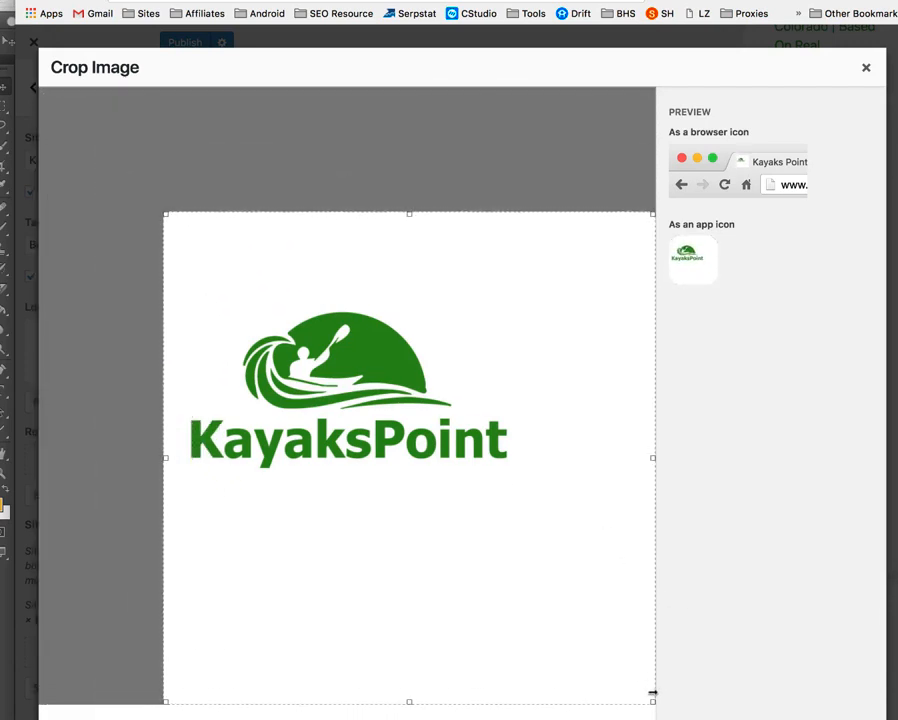
{"action": "left_click_drag", "start_coordinate": [652, 700], "coordinate": [506, 374]}
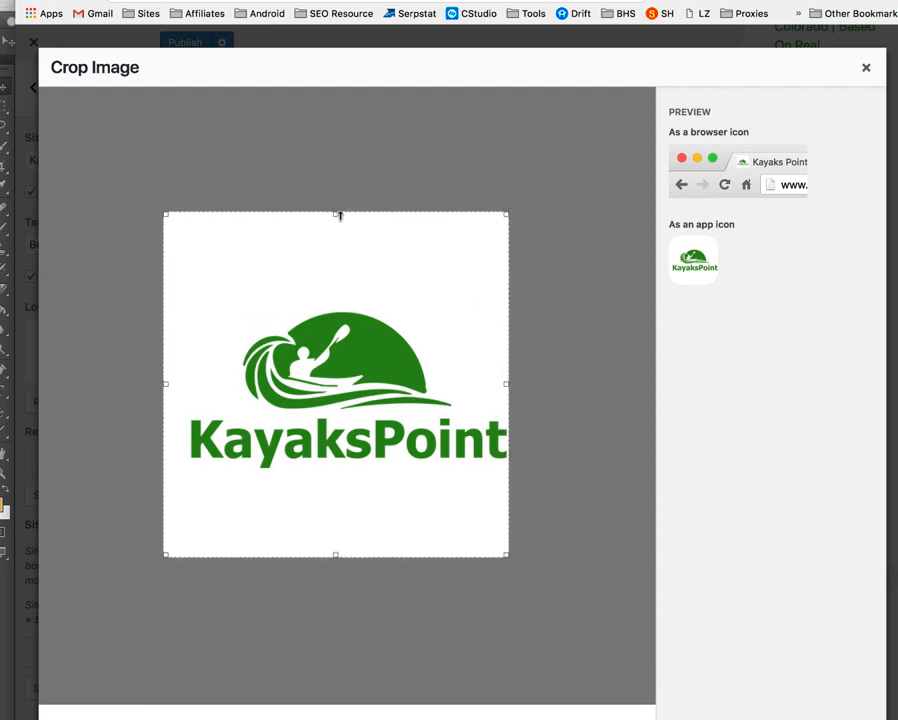
{"action": "left_click_drag", "start_coordinate": [336, 213], "coordinate": [355, 335]}
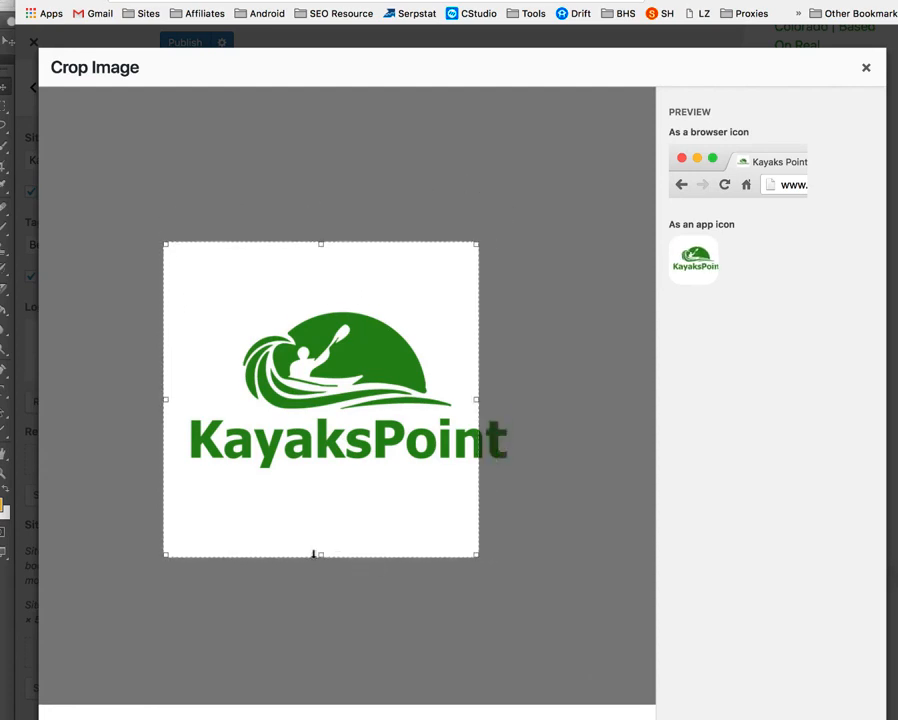
{"action": "left_click_drag", "start_coordinate": [321, 373], "coordinate": [349, 378]}
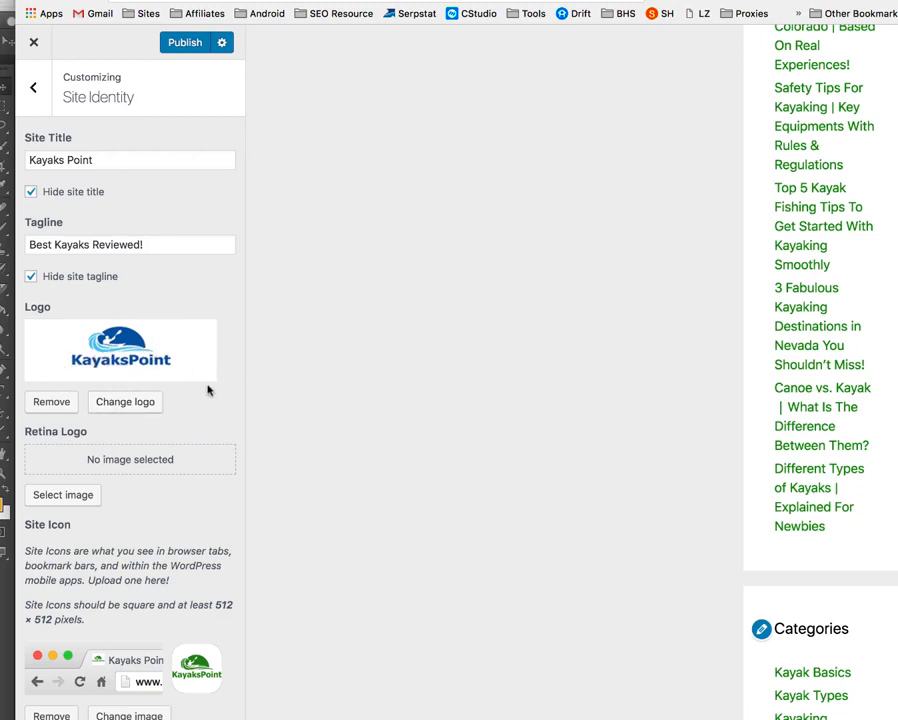
{"action": "left_click", "coordinate": [172, 45]}
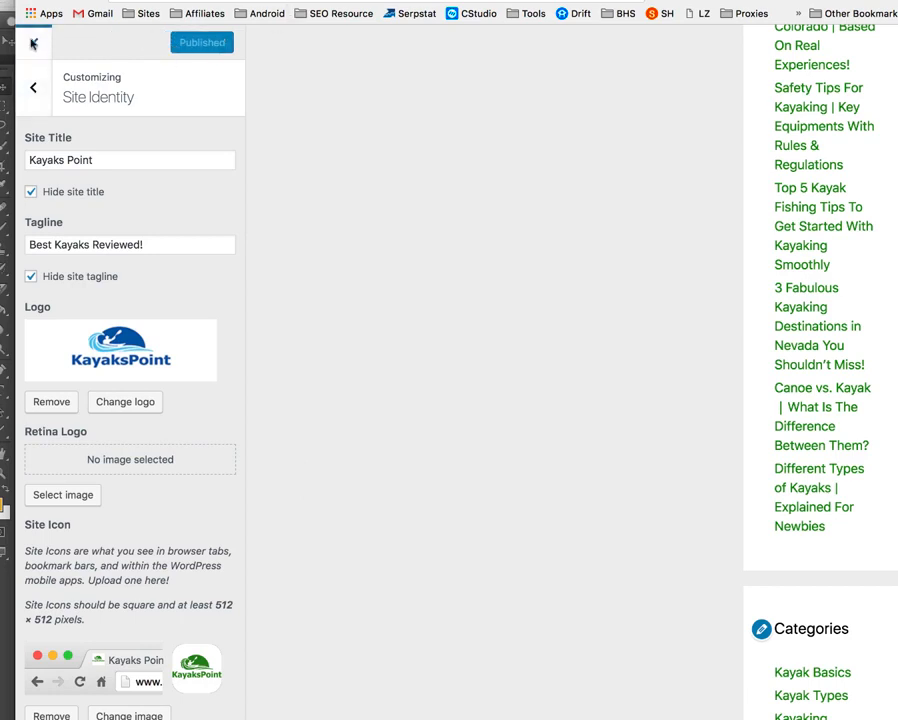
{"action": "left_click", "coordinate": [33, 44]}
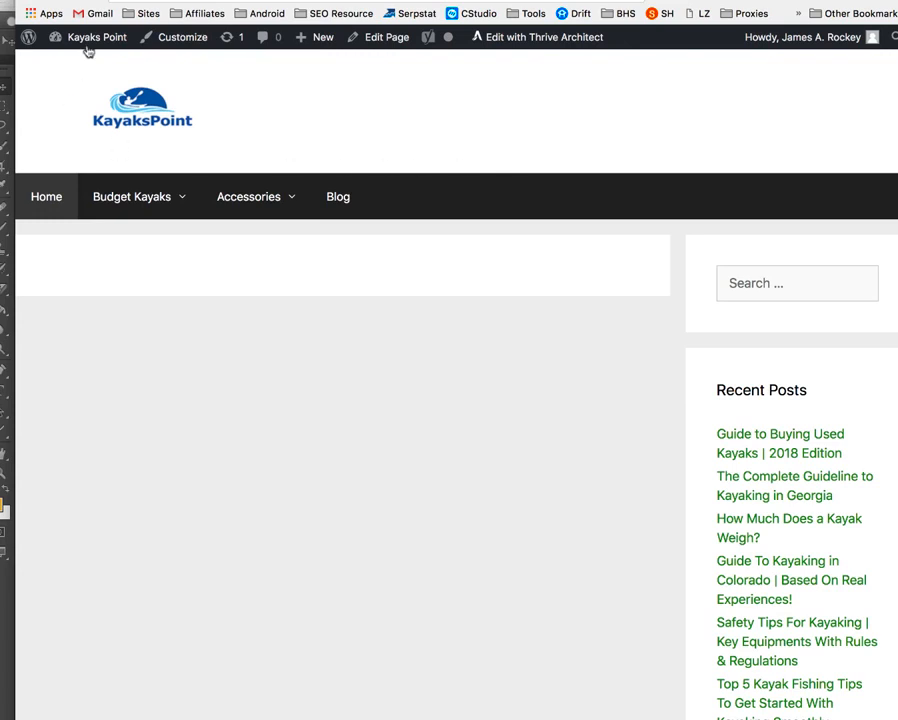
Step: Reopen the site's Customize page and go to the header layout settings
{"action": "left_click", "coordinate": [180, 37]}
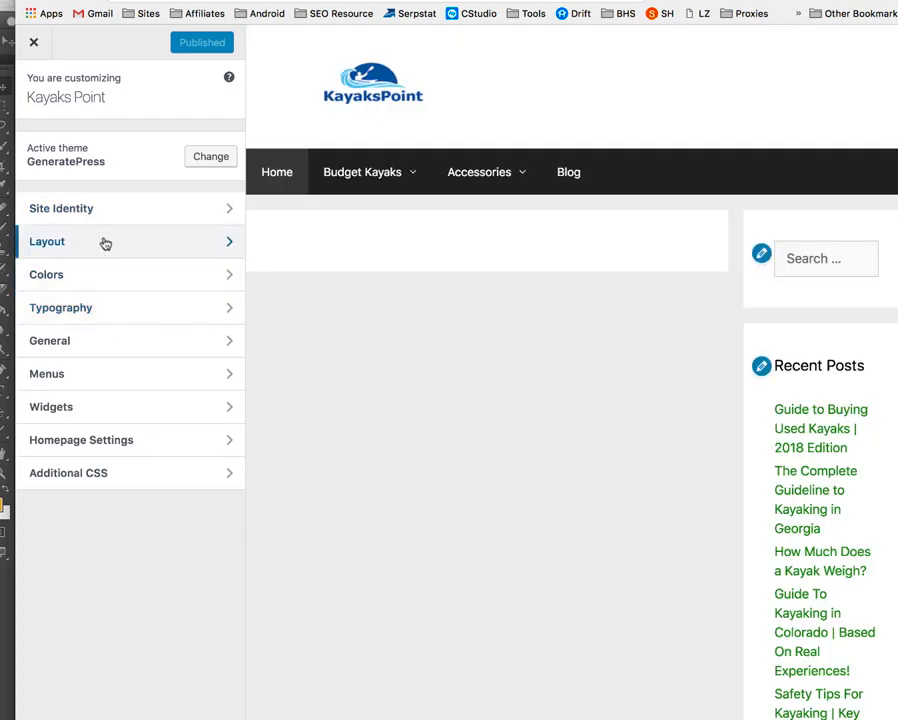
{"action": "left_click", "coordinate": [105, 243]}
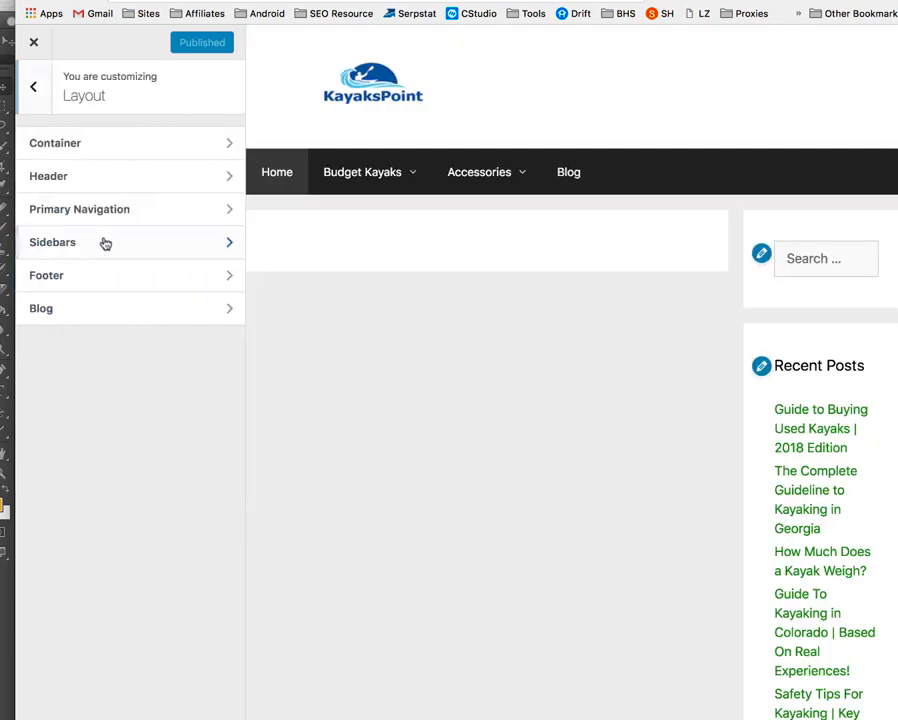
{"action": "left_click", "coordinate": [108, 179]}
Step: Try a Contained header width and a Full inner header width, restoring Full and Contained respectively
{"action": "left_click", "coordinate": [98, 166]}
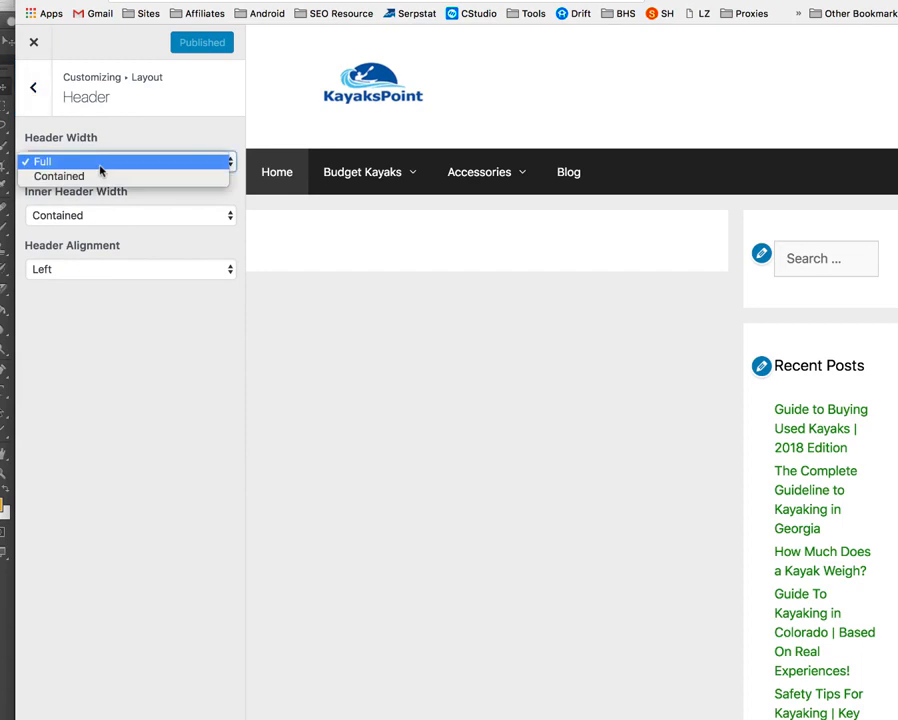
{"action": "left_click", "coordinate": [88, 182]}
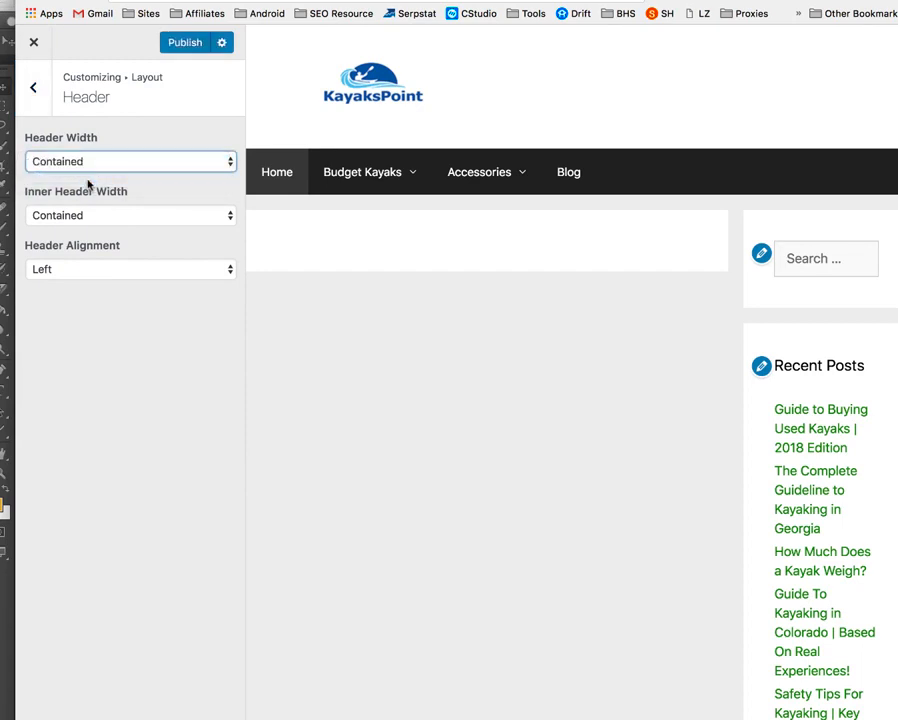
{"action": "left_click", "coordinate": [103, 167]}
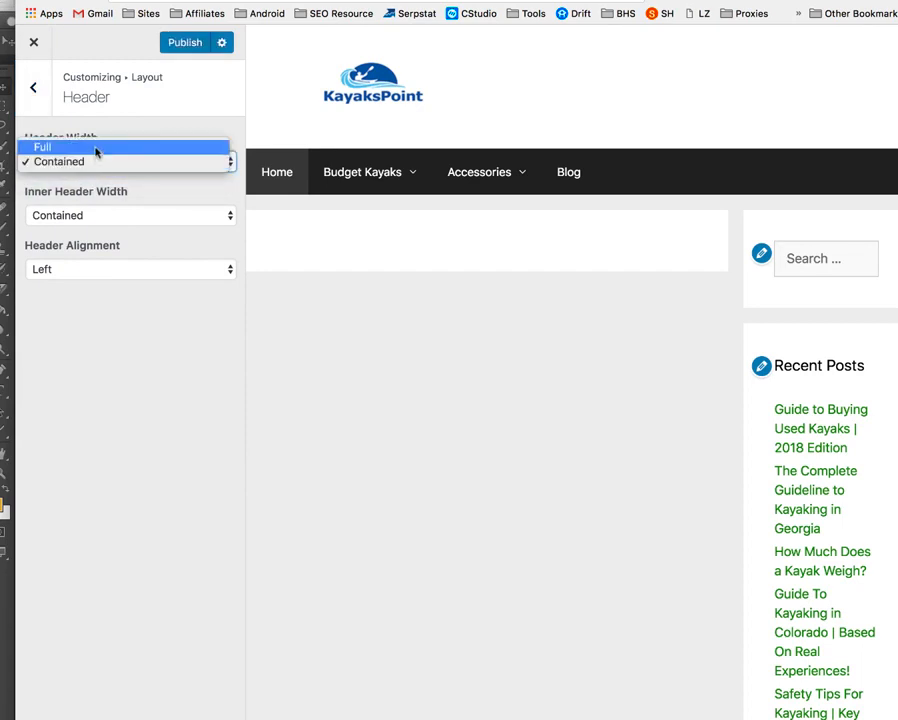
{"action": "left_click", "coordinate": [95, 147]}
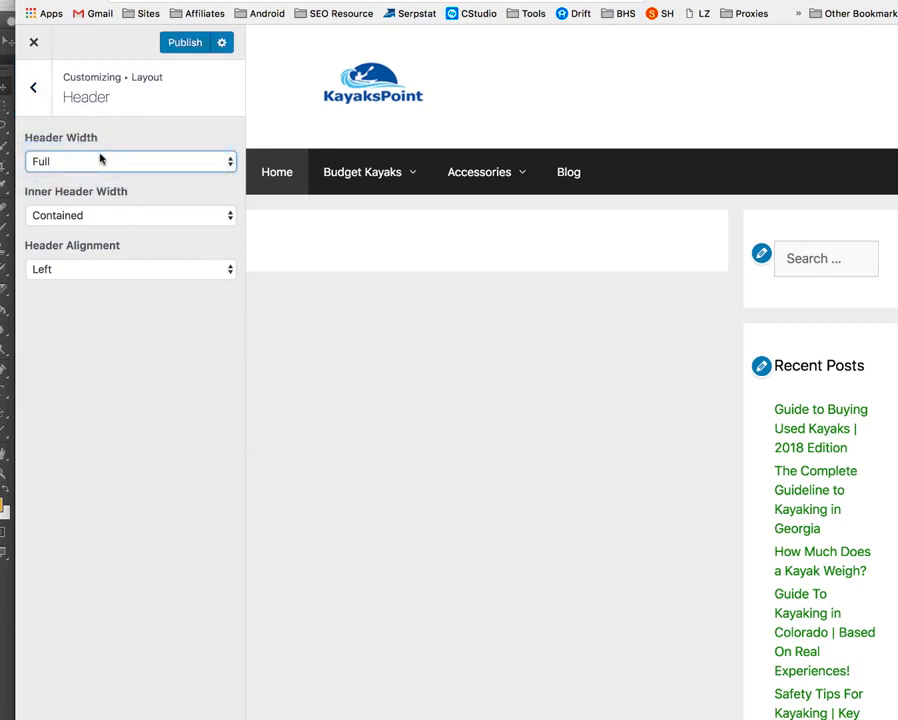
{"action": "left_click", "coordinate": [111, 218]}
{"action": "left_click", "coordinate": [92, 230]}
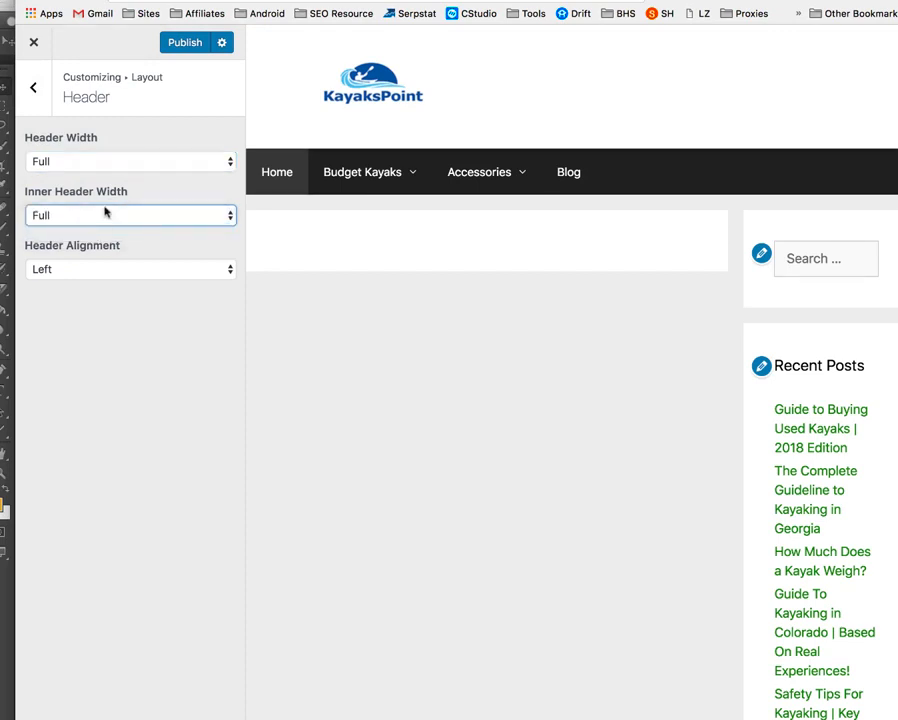
{"action": "left_click", "coordinate": [105, 212]}
{"action": "left_click", "coordinate": [104, 202]}
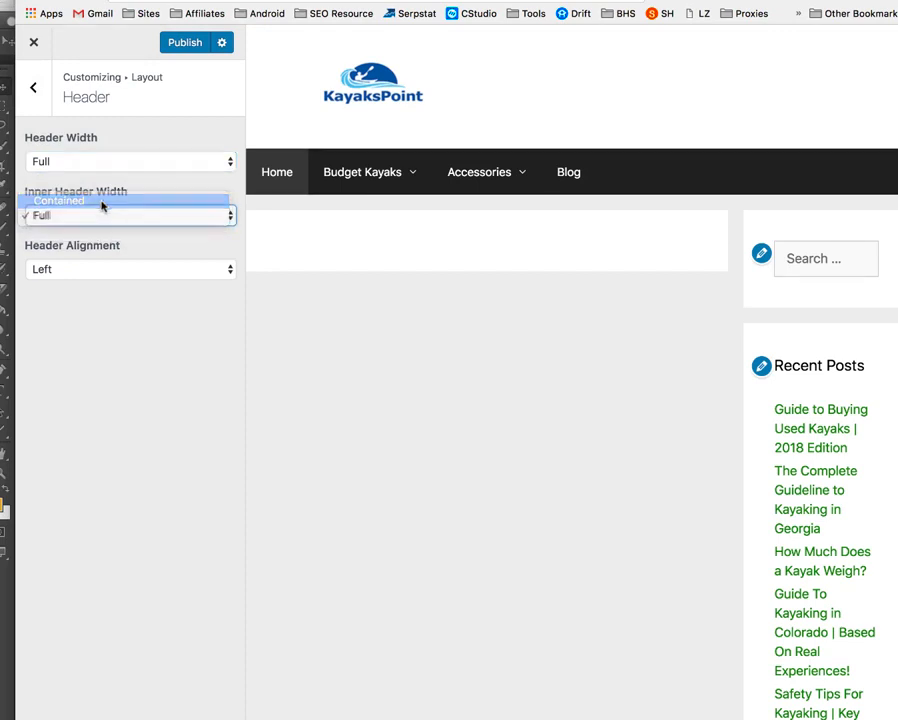
Step: Try the Center and Right header alignments and return the alignment to Left
{"action": "left_click", "coordinate": [81, 270]}
{"action": "left_click", "coordinate": [78, 286]}
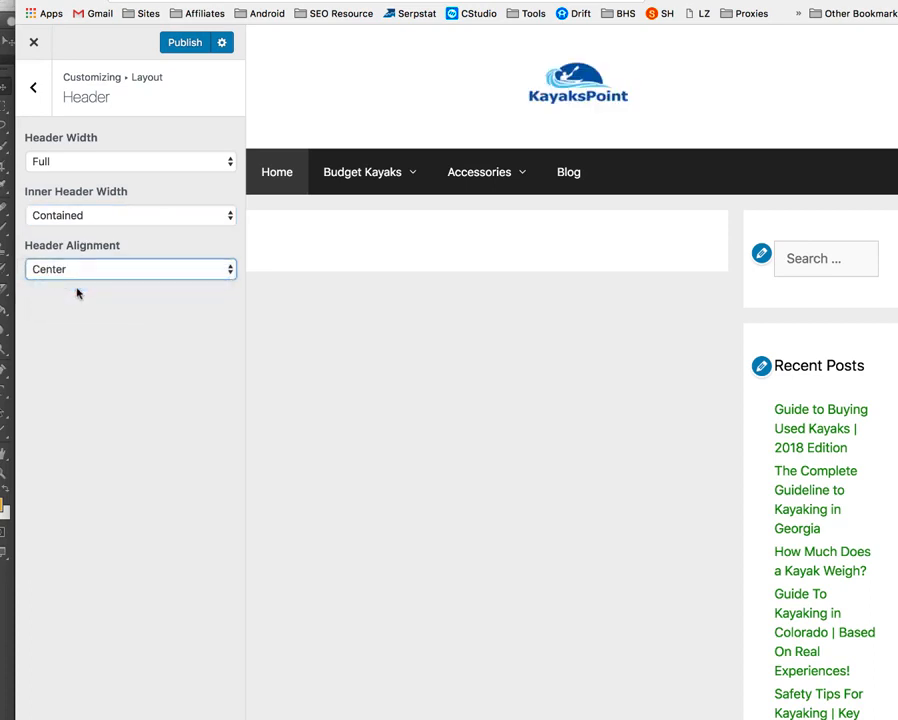
{"action": "left_click", "coordinate": [93, 272]}
{"action": "left_click", "coordinate": [86, 284]}
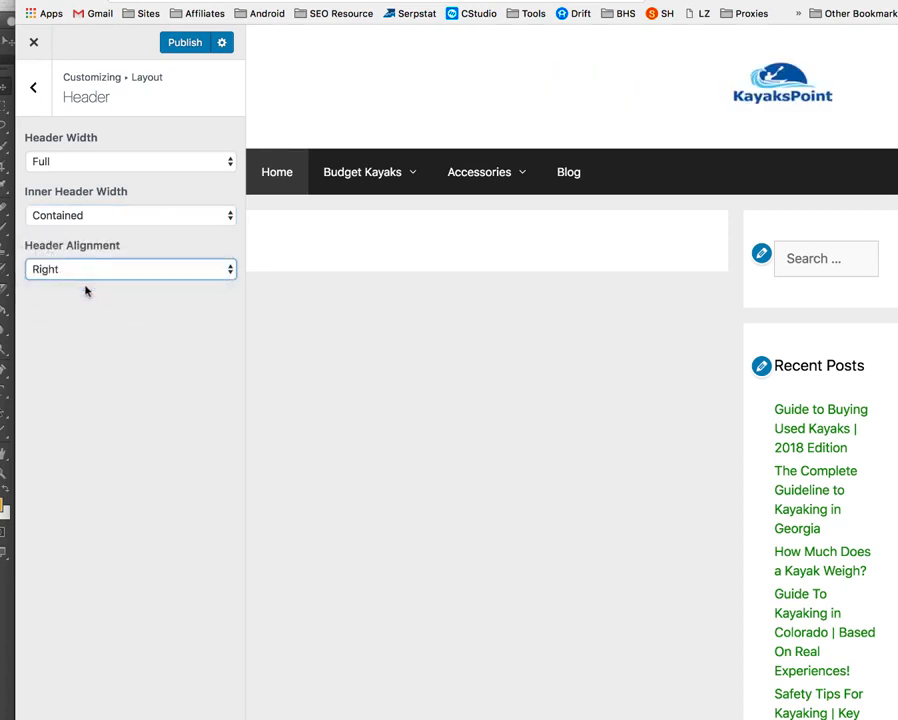
{"action": "left_click", "coordinate": [94, 269]}
{"action": "left_click", "coordinate": [74, 244]}
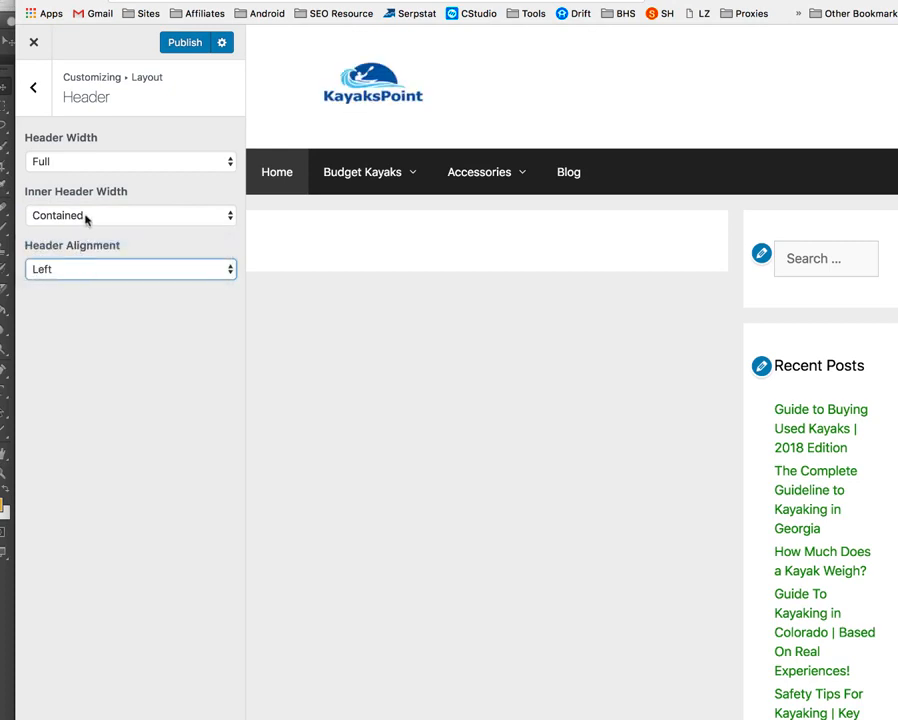
Step: Keep the inner header width Contained and the header width Full, and publish the header layout
{"action": "left_click", "coordinate": [86, 216]}
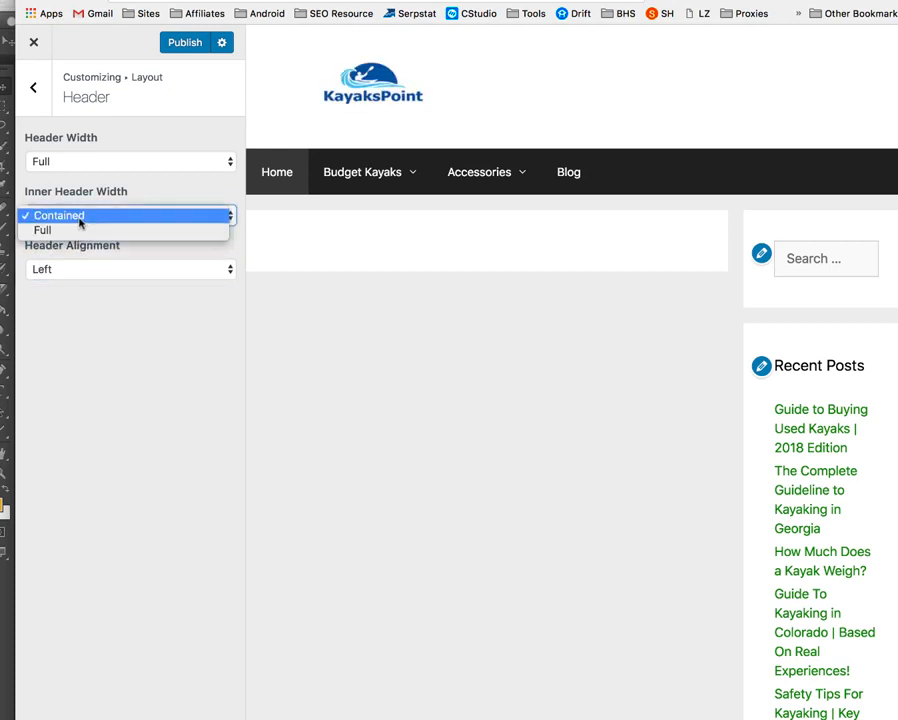
{"action": "left_click", "coordinate": [80, 219]}
{"action": "left_click", "coordinate": [98, 161]}
{"action": "left_click", "coordinate": [98, 161]}
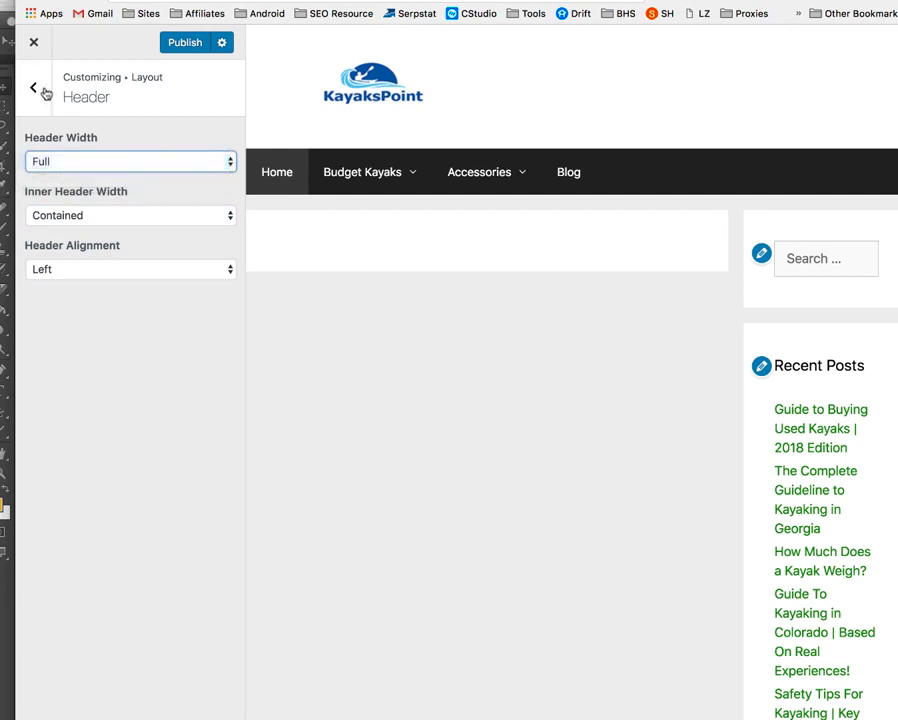
{"action": "left_click", "coordinate": [186, 44]}
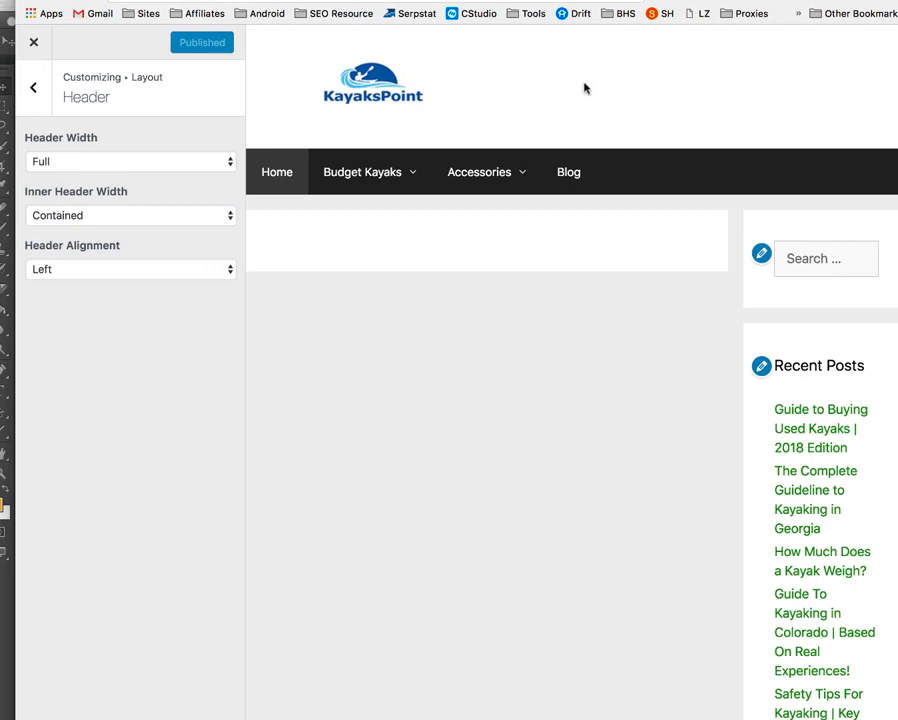
Step: Open the Primary Navigation layout settings and check the inner navigation width options, keeping Contained
{"action": "left_click", "coordinate": [34, 90]}
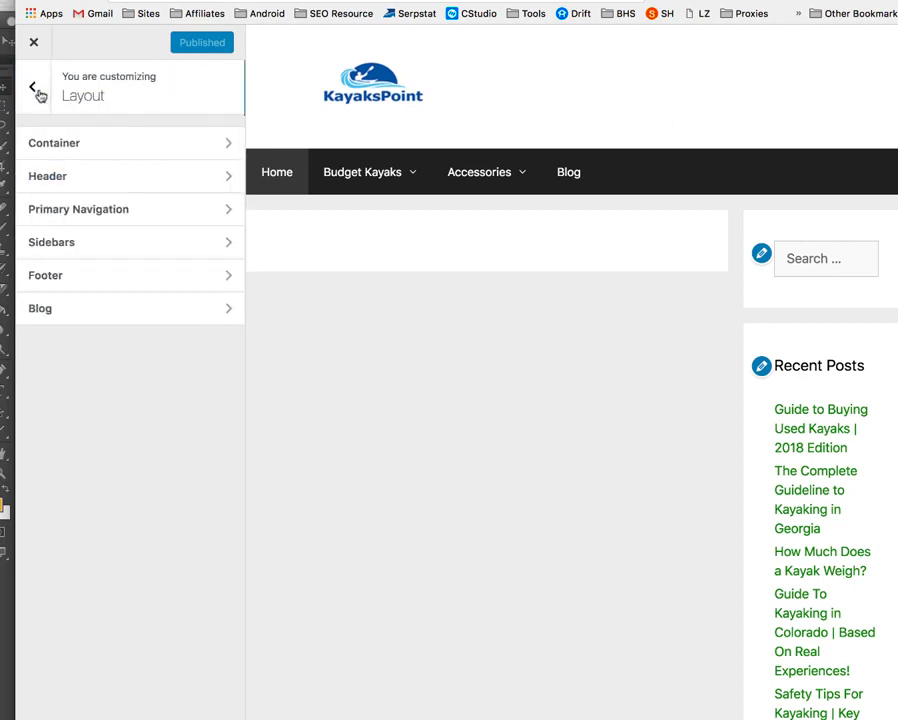
{"action": "left_click", "coordinate": [120, 208]}
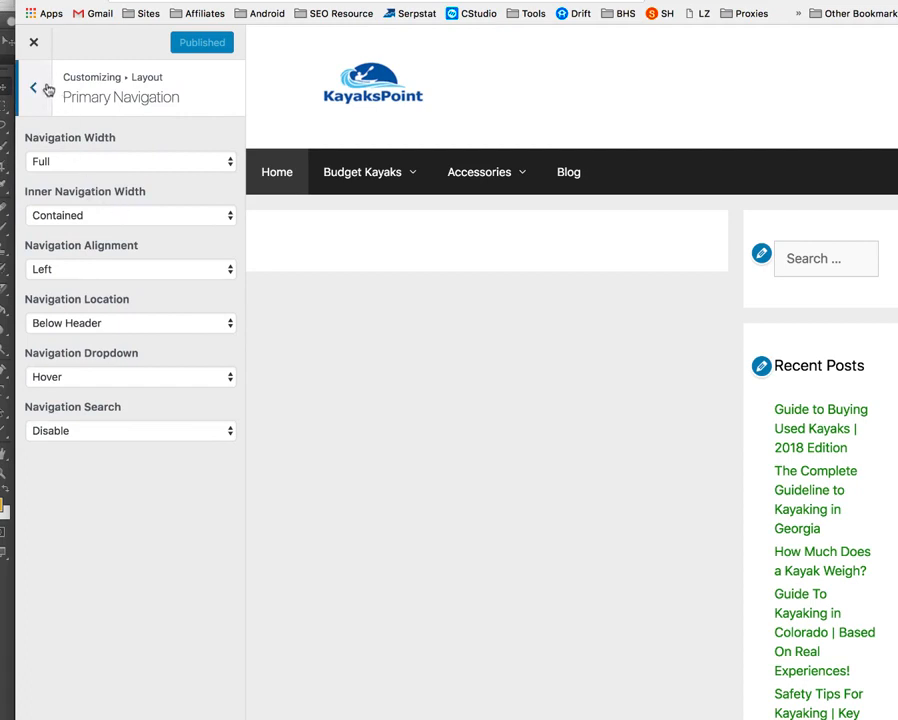
{"action": "left_click", "coordinate": [92, 216]}
{"action": "left_click", "coordinate": [60, 216]}
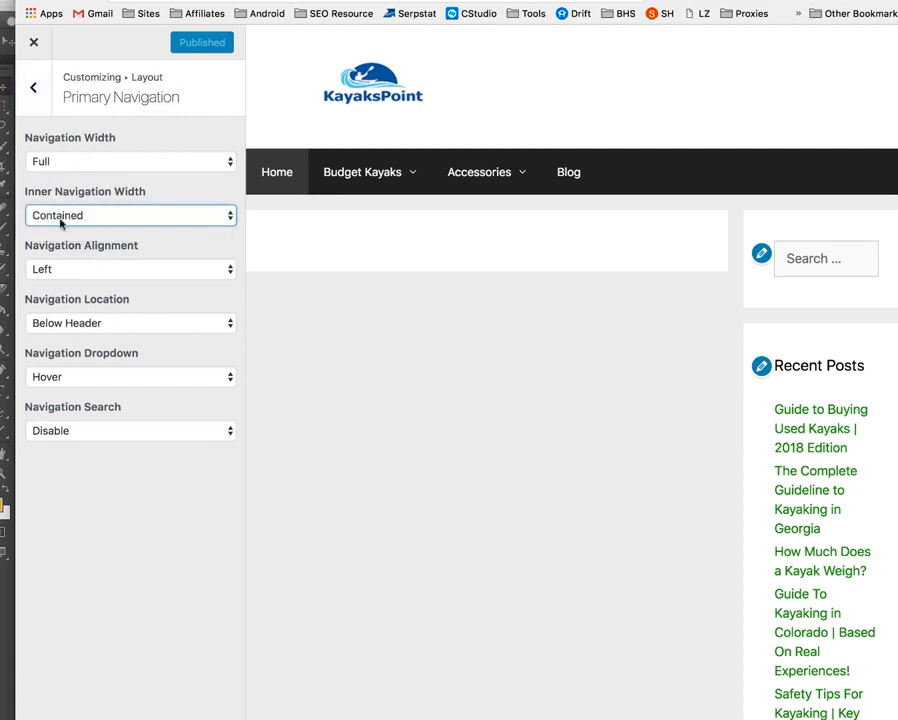
Step: Try the Float Right and Float Left navigation locations, settling on Float Right
{"action": "left_click", "coordinate": [123, 323]}
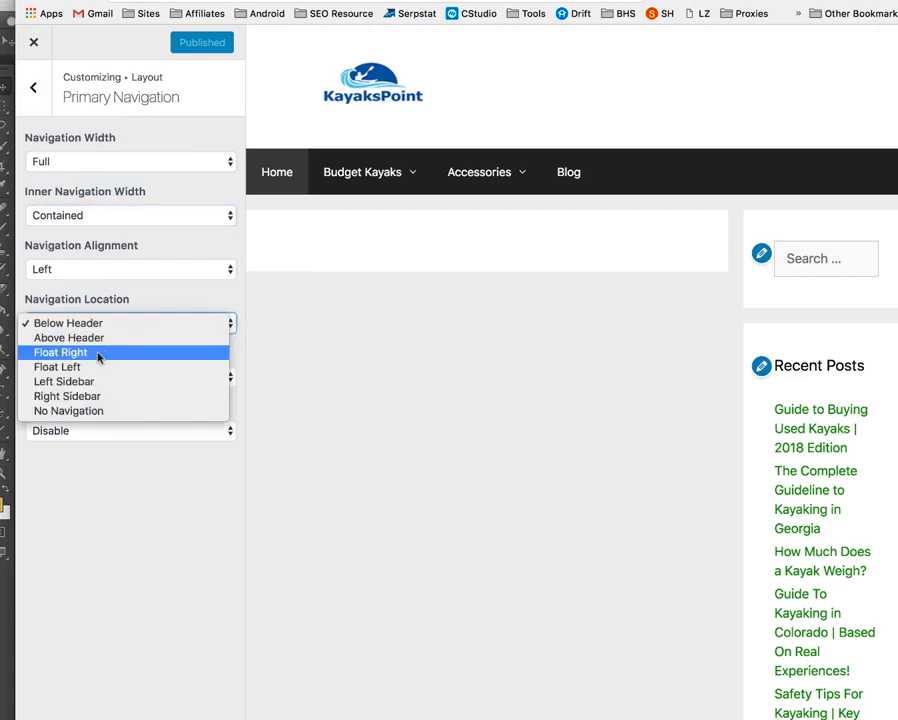
{"action": "left_click", "coordinate": [98, 355]}
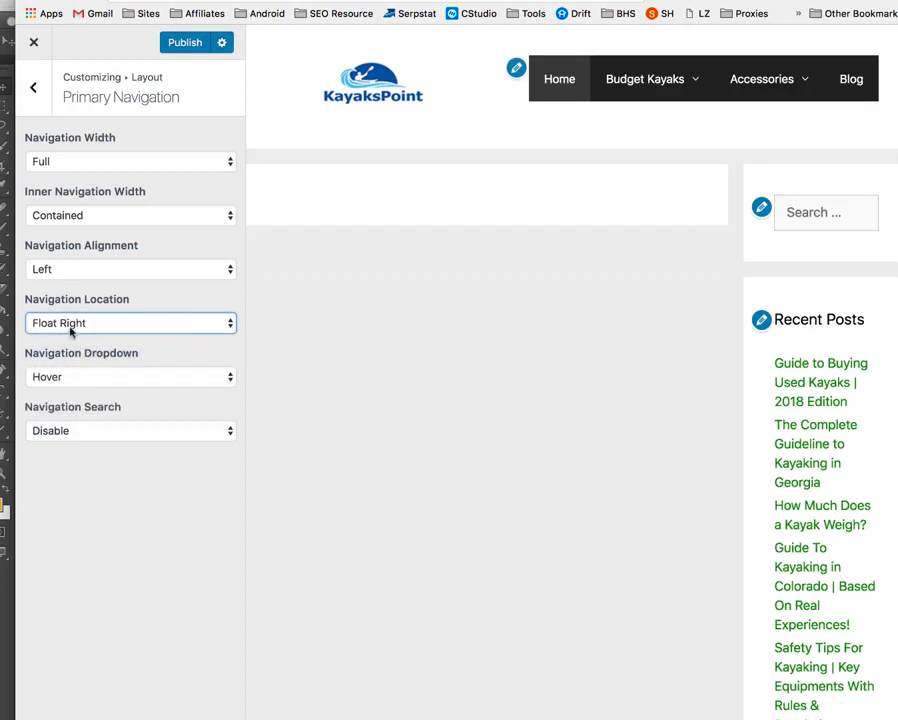
{"action": "left_click", "coordinate": [122, 331]}
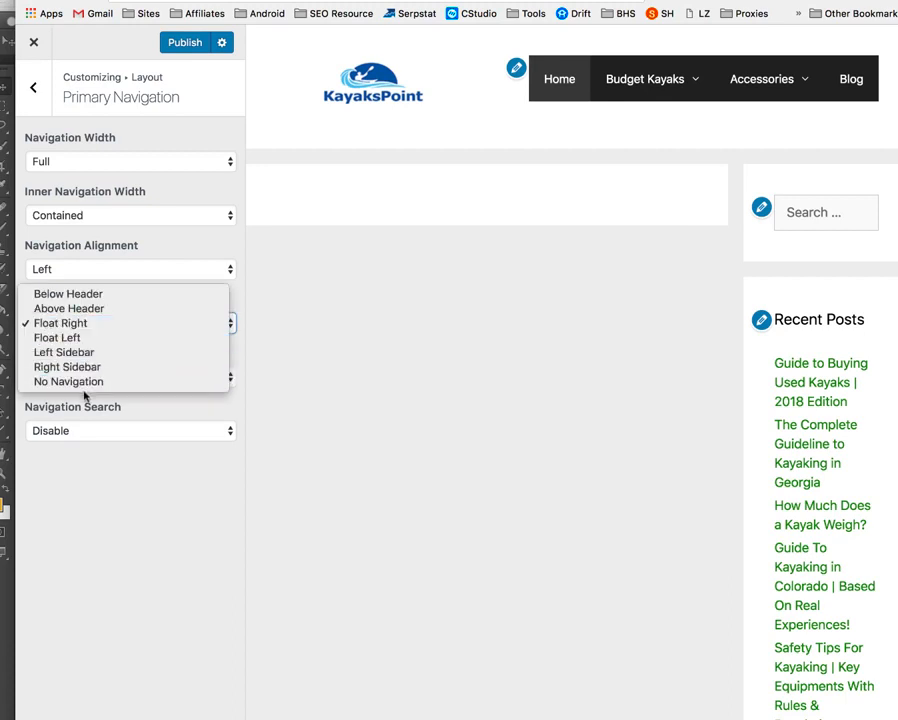
{"action": "left_click", "coordinate": [75, 339]}
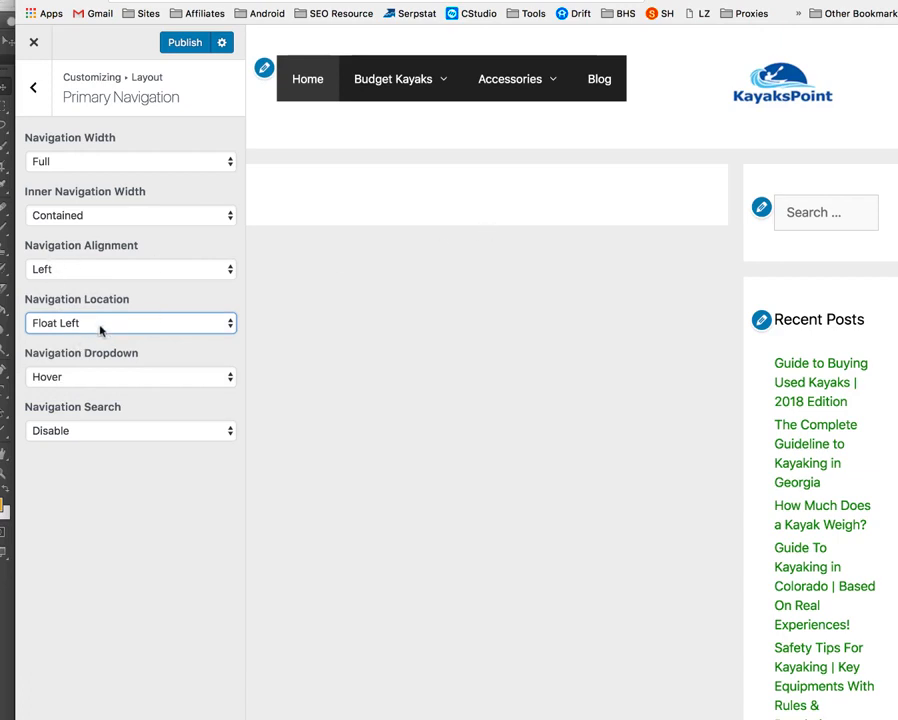
{"action": "left_click", "coordinate": [100, 328]}
{"action": "left_click", "coordinate": [85, 310]}
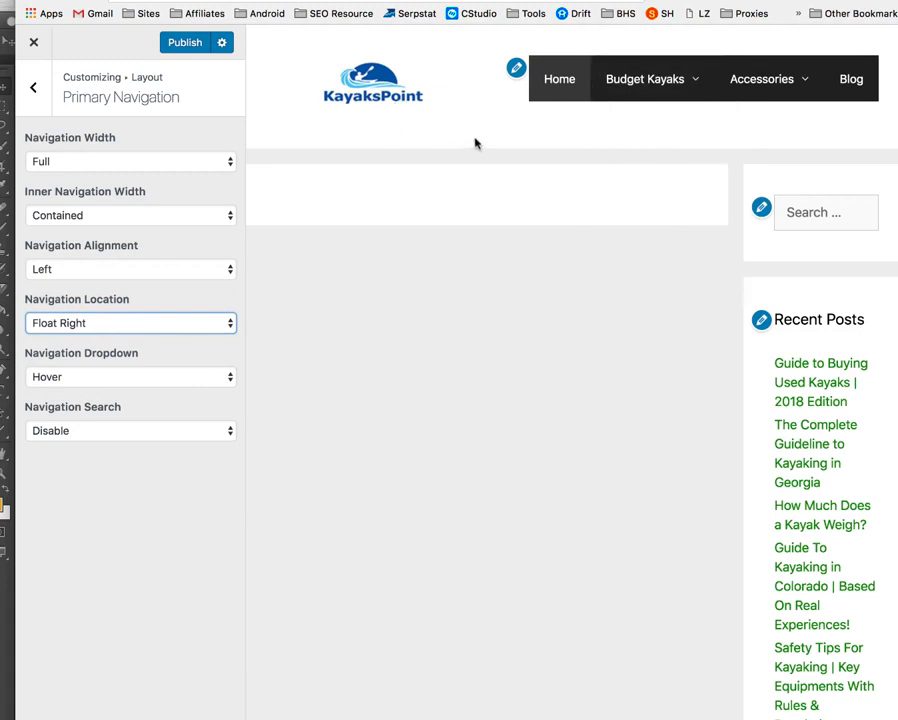
Step: Enable the search in the primary navigation and compare it with the sidebar search box in the preview
{"action": "left_click", "coordinate": [108, 435]}
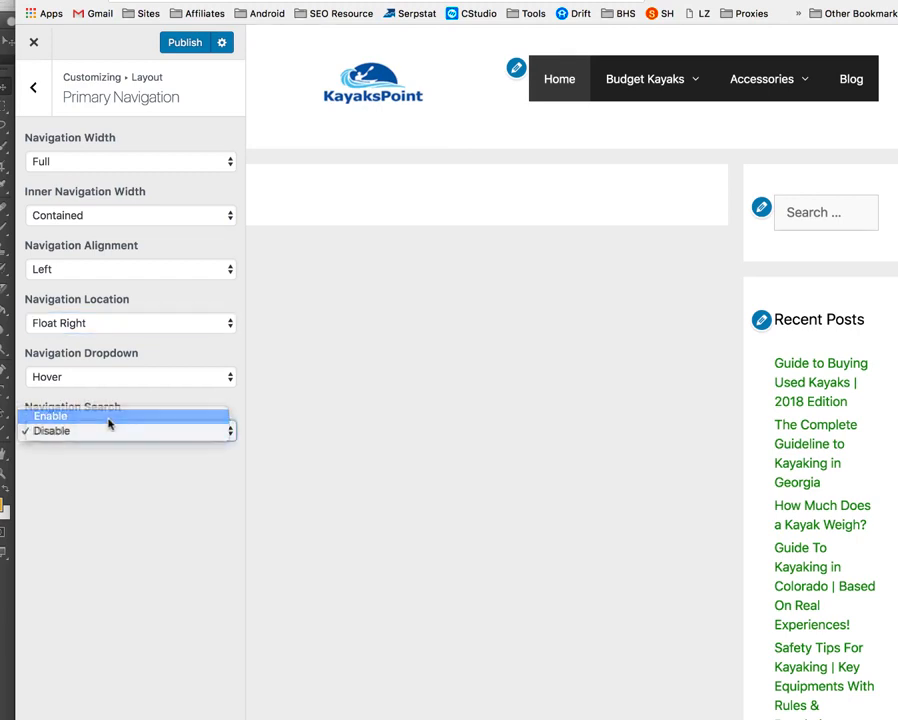
{"action": "left_click", "coordinate": [110, 422]}
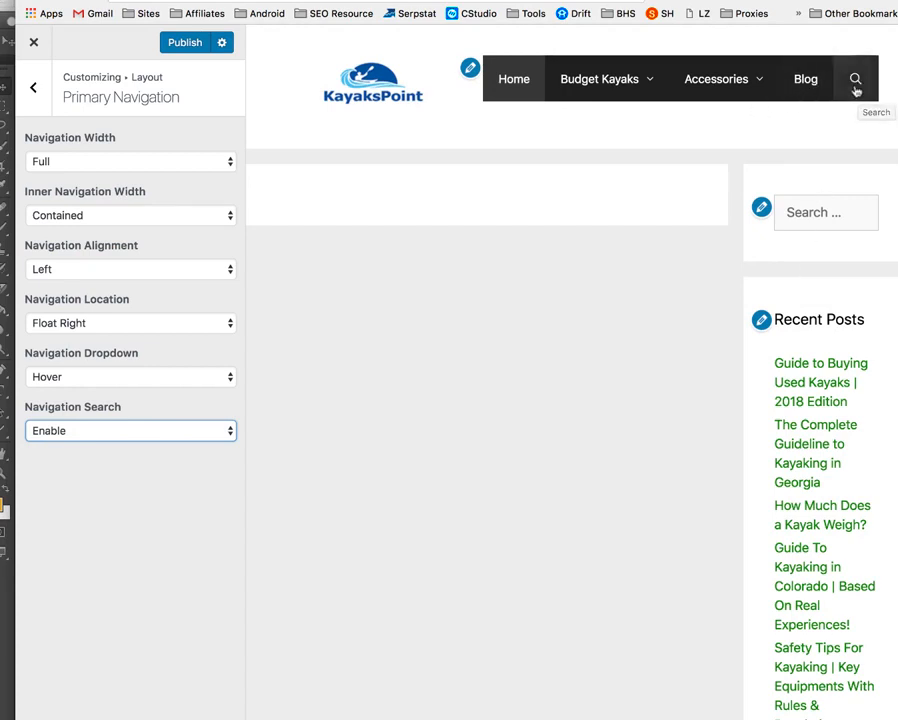
{"action": "left_click", "coordinate": [820, 212]}
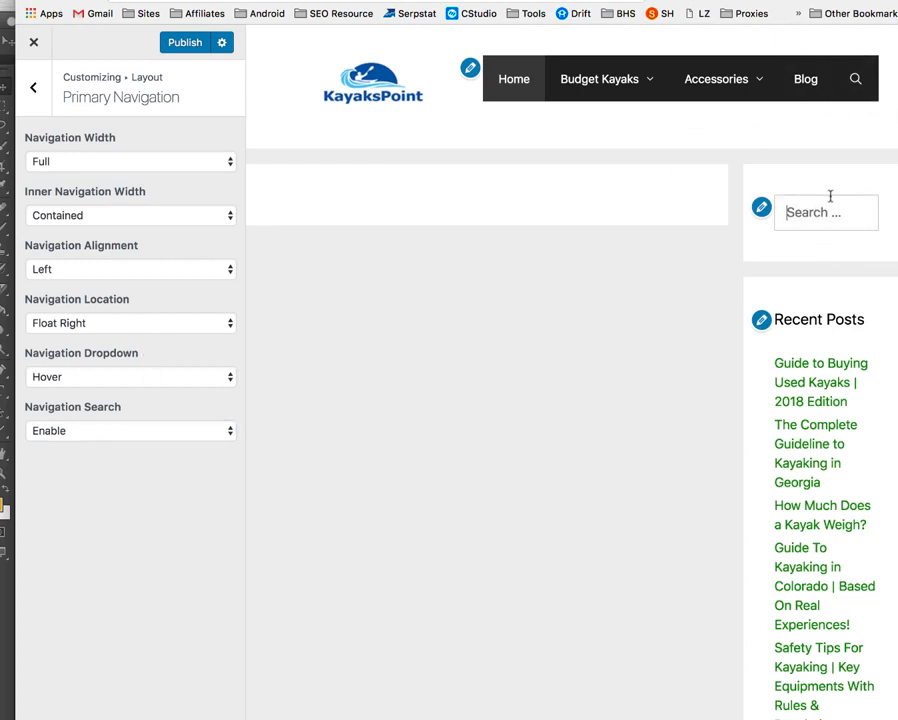
{"action": "left_click", "coordinate": [486, 259]}
Step: Set the inner navigation width to Full and publish the navigation layout
{"action": "left_click", "coordinate": [115, 220]}
{"action": "left_click", "coordinate": [84, 231]}
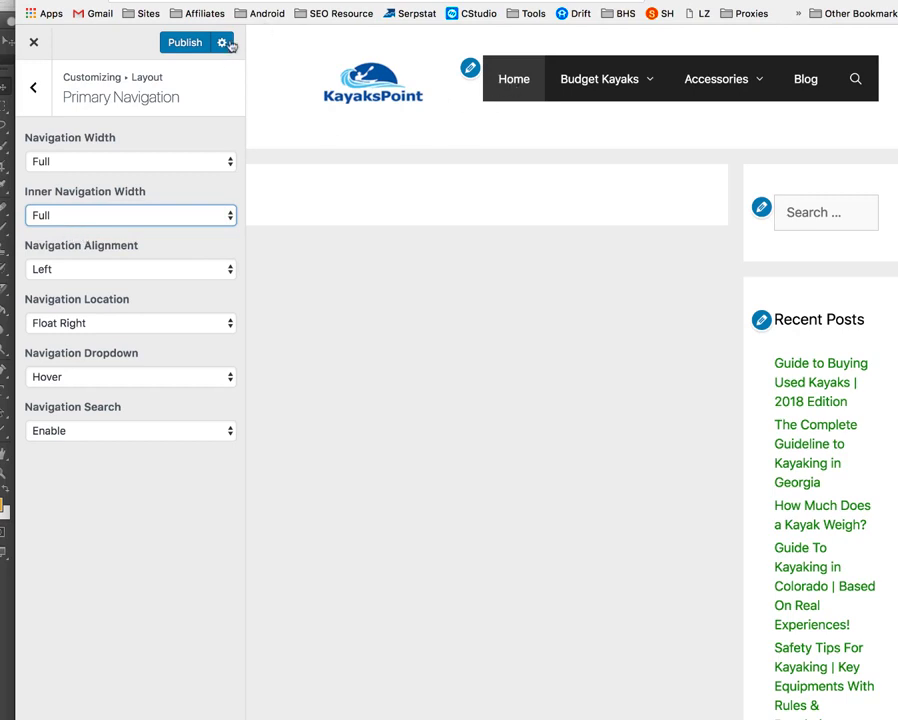
{"action": "left_click", "coordinate": [198, 43]}
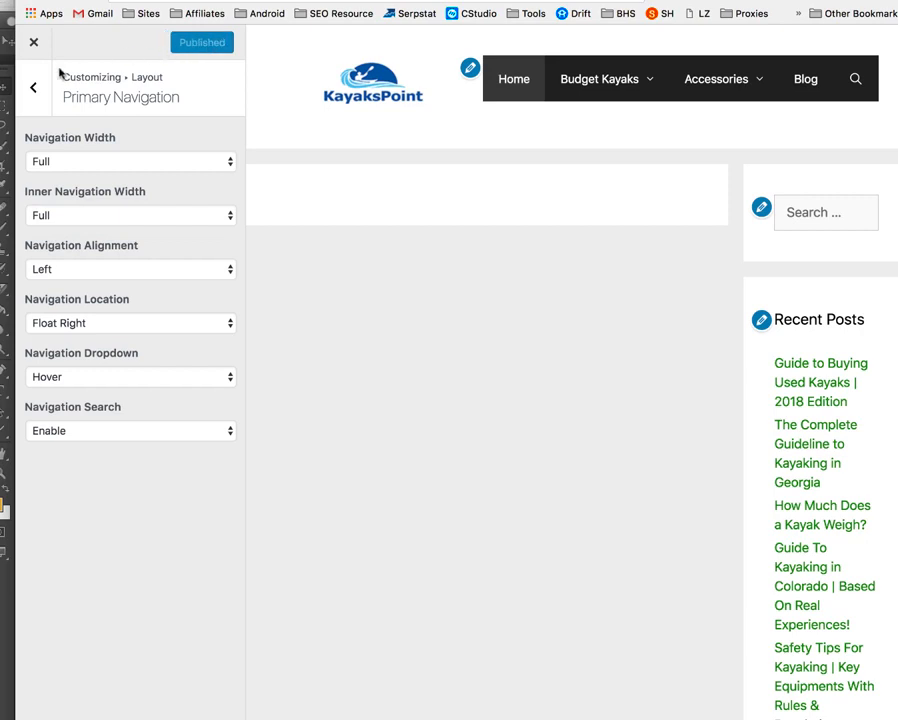
Step: Leave the customizer and look over the live page's header, navigation and sidebar
{"action": "left_click", "coordinate": [34, 88]}
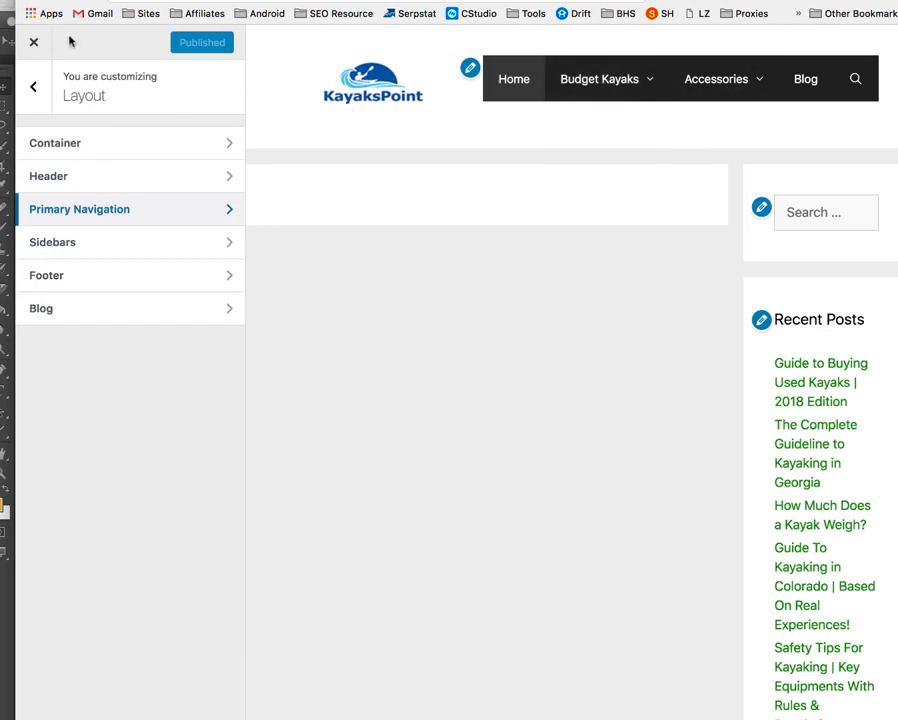
{"action": "left_click", "coordinate": [33, 45]}
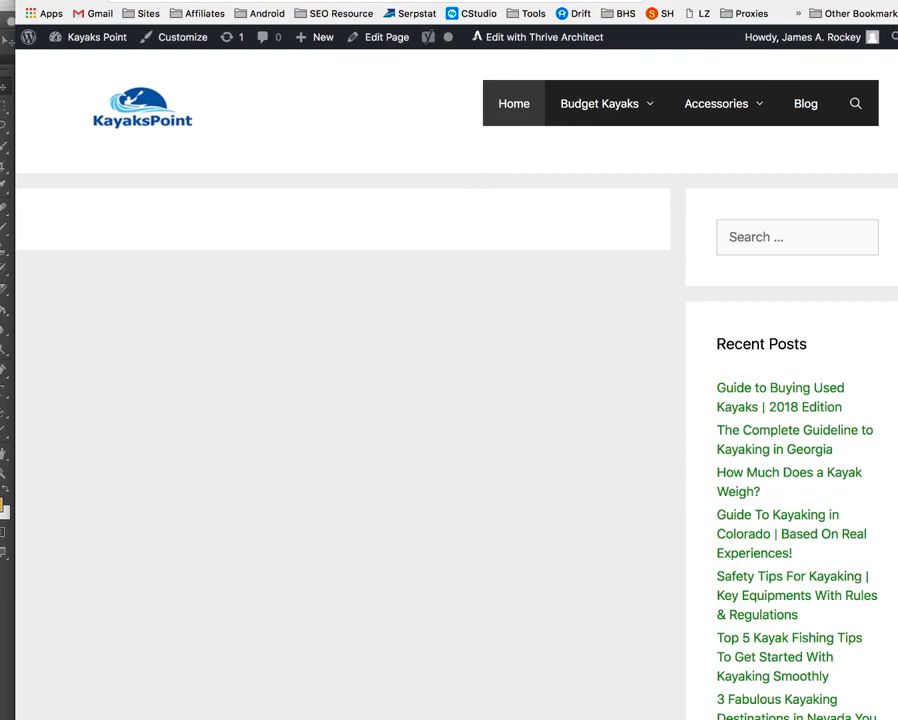
{"action": "scroll", "coordinate": [450, 438], "scroll_direction": "down", "scroll_amount": 5}
{"action": "scroll", "coordinate": [450, 438], "scroll_direction": "up", "scroll_amount": 5}
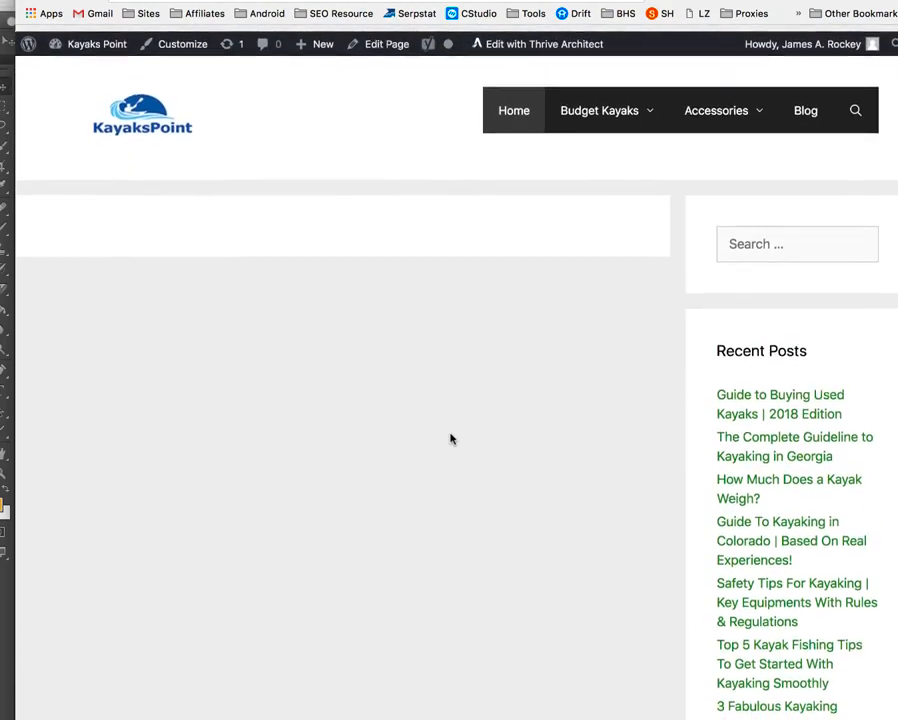
{"action": "scroll", "coordinate": [450, 438], "scroll_direction": "down", "scroll_amount": 5}
{"action": "scroll", "coordinate": [450, 438], "scroll_direction": "up", "scroll_amount": 5}
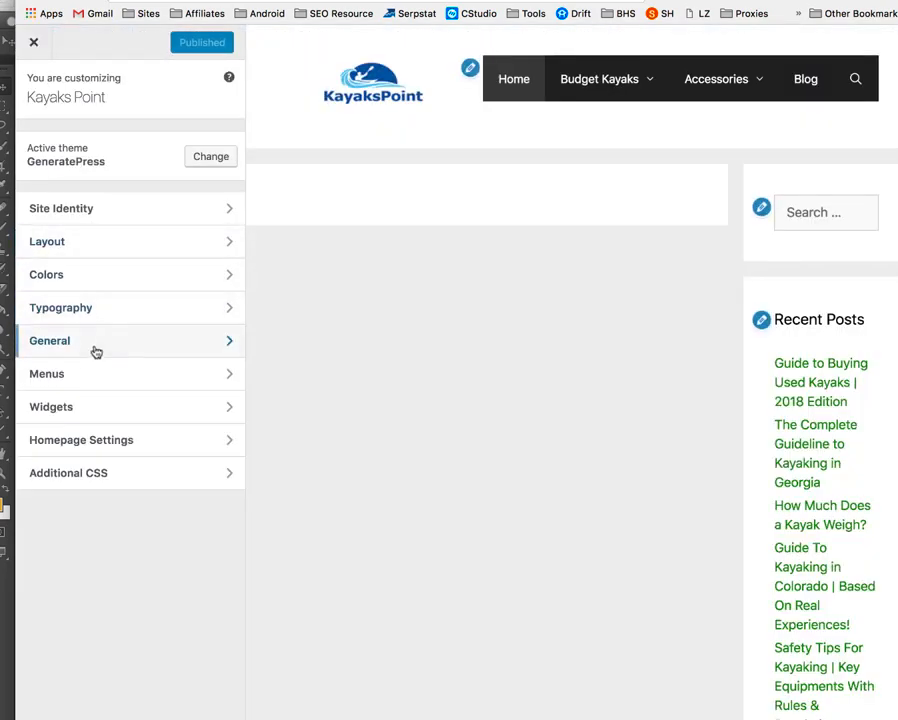
Step: Review the Header and Primary Navigation layout settings in the customizer once more
{"action": "left_click", "coordinate": [89, 252]}
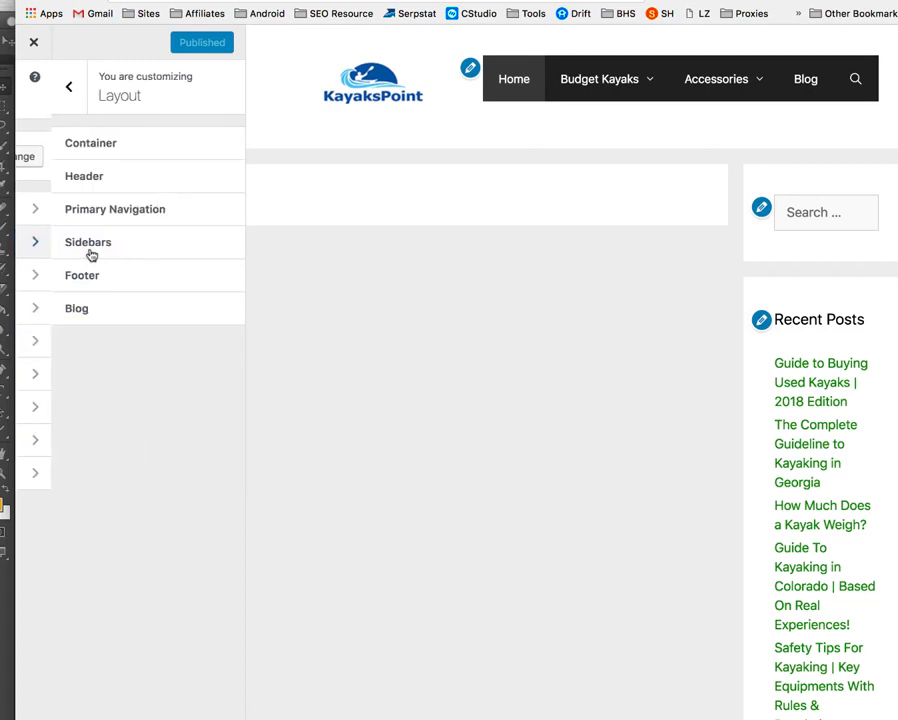
{"action": "left_click", "coordinate": [92, 184]}
{"action": "left_click", "coordinate": [35, 87]}
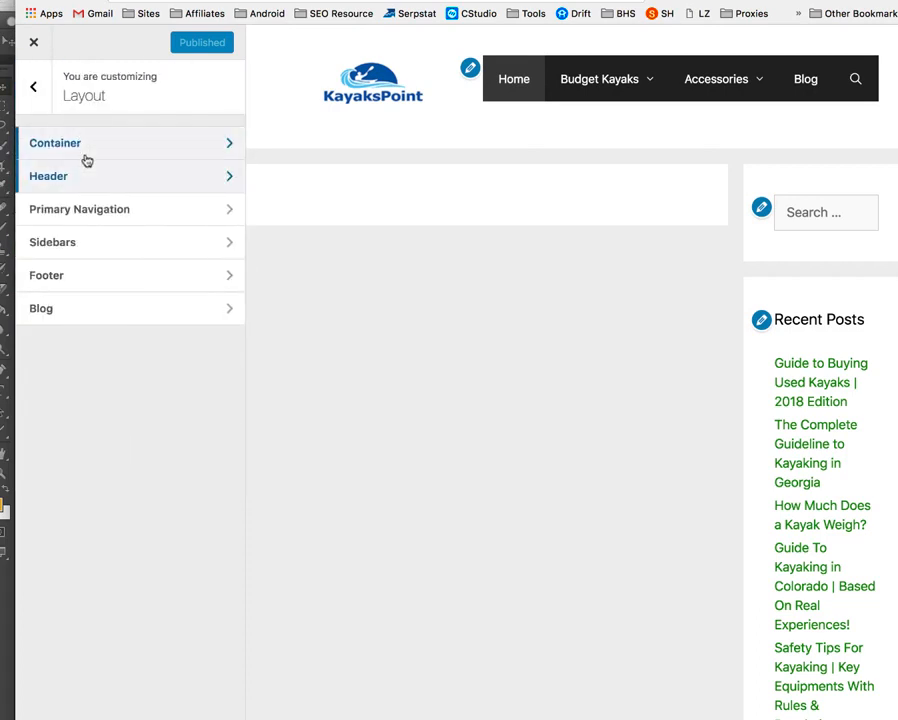
{"action": "left_click", "coordinate": [100, 211]}
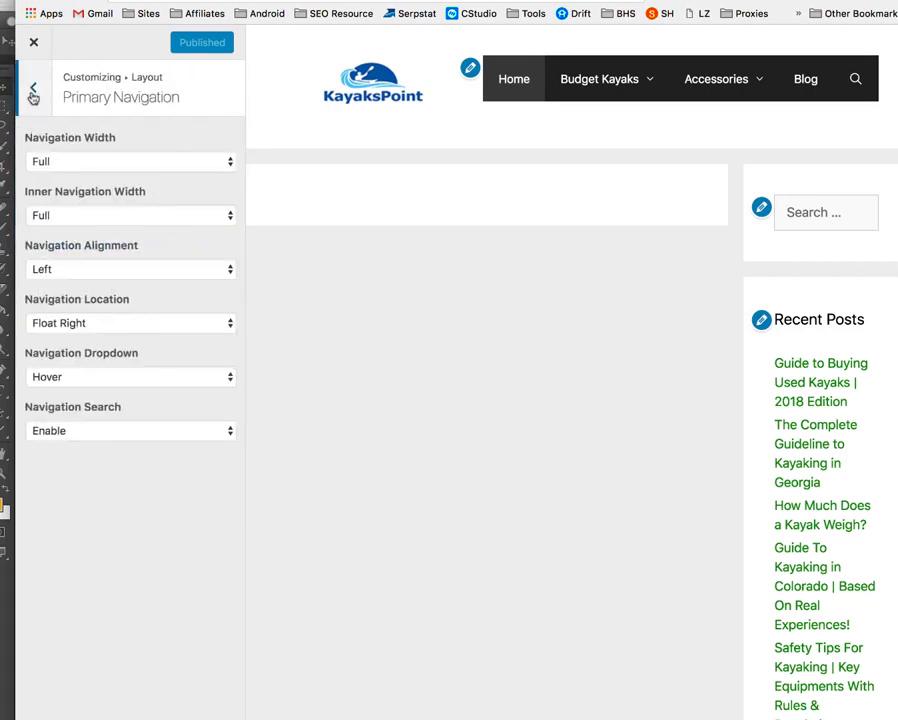
{"action": "left_click", "coordinate": [33, 86]}
{"action": "left_click", "coordinate": [55, 184]}
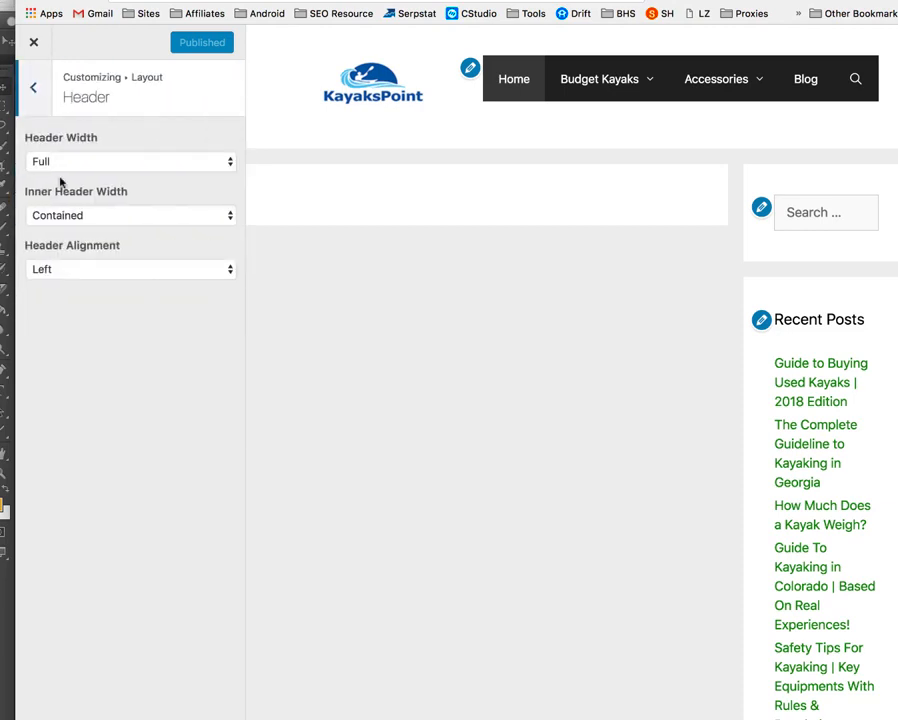
{"action": "left_click", "coordinate": [40, 89]}
{"action": "left_click", "coordinate": [43, 90]}
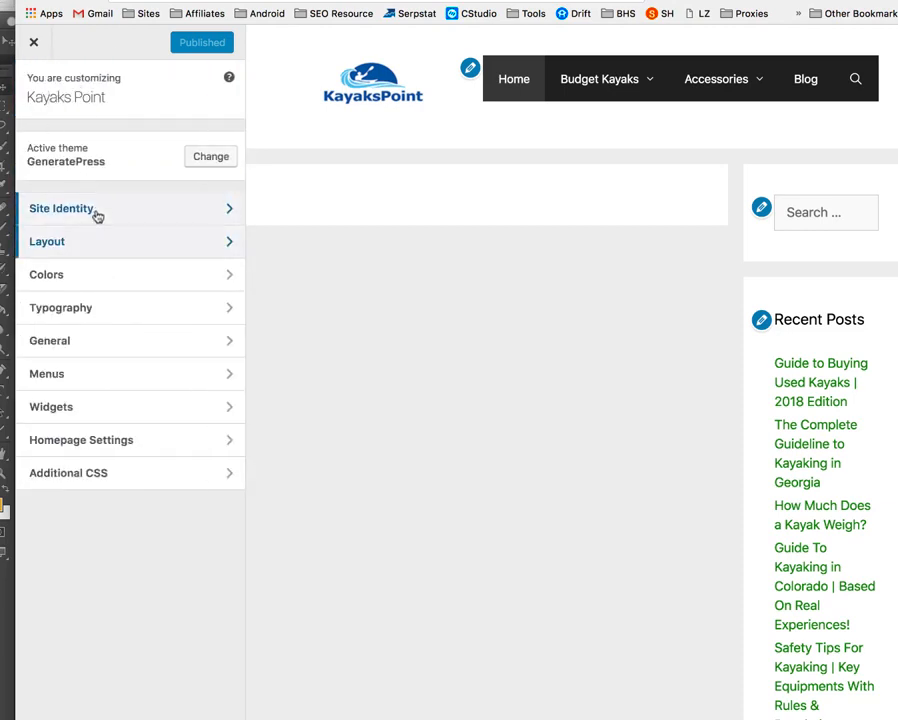
Step: Choose KayaksPoint-Logo-Green.jpg as the new site logo in Site Identity, using its title "KayaksPoint Logo Green" as the alt text
{"action": "left_click", "coordinate": [96, 156]}
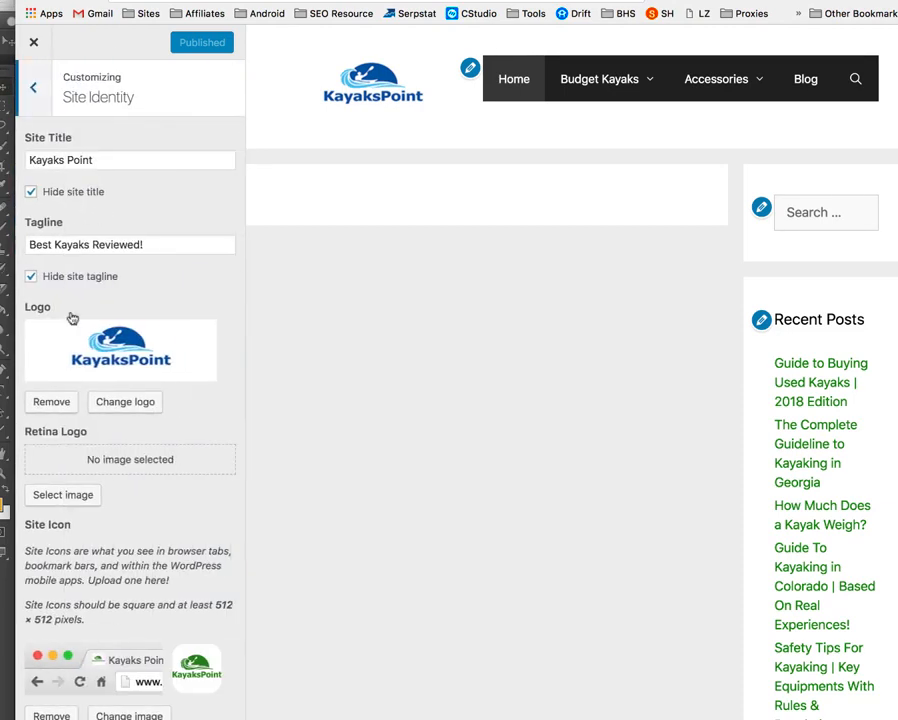
{"action": "left_click", "coordinate": [130, 403]}
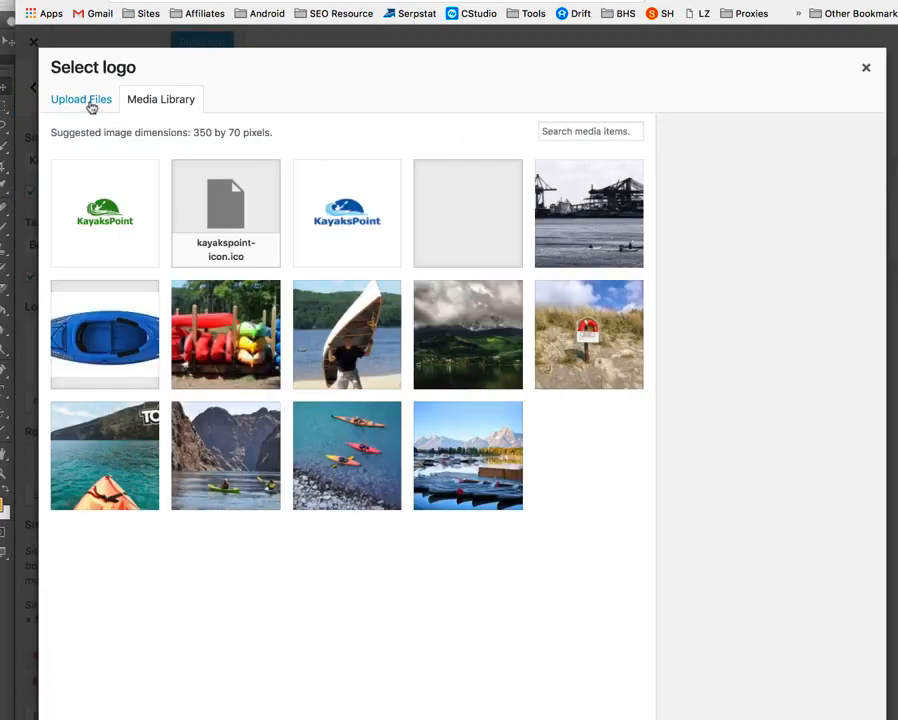
{"action": "left_click", "coordinate": [87, 222]}
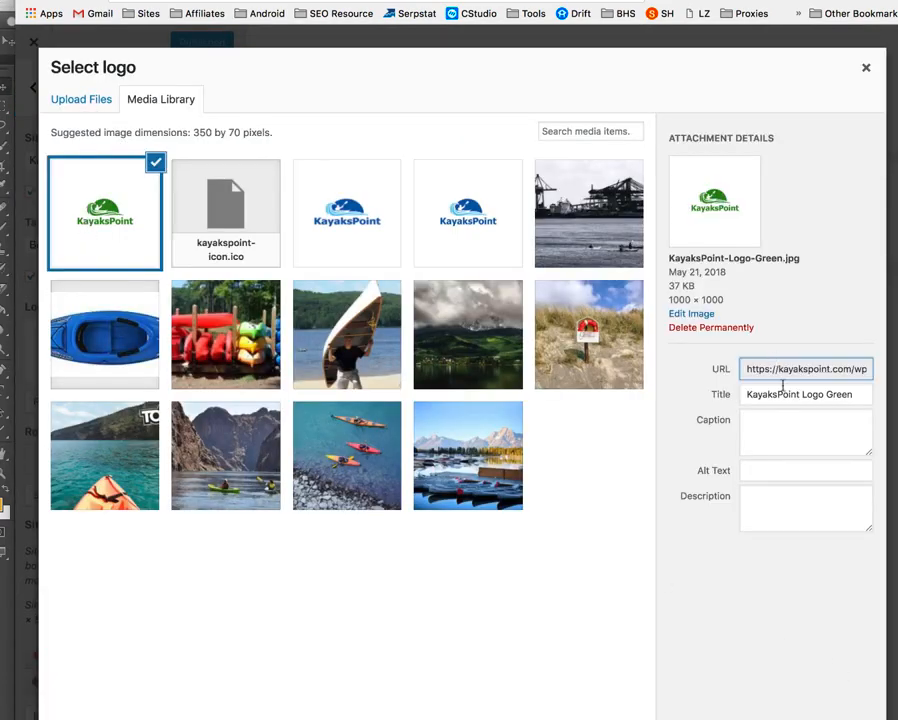
{"action": "left_click", "coordinate": [783, 394]}
{"action": "triple_click", "coordinate": [783, 394]}
{"action": "key", "text": "super+c"}
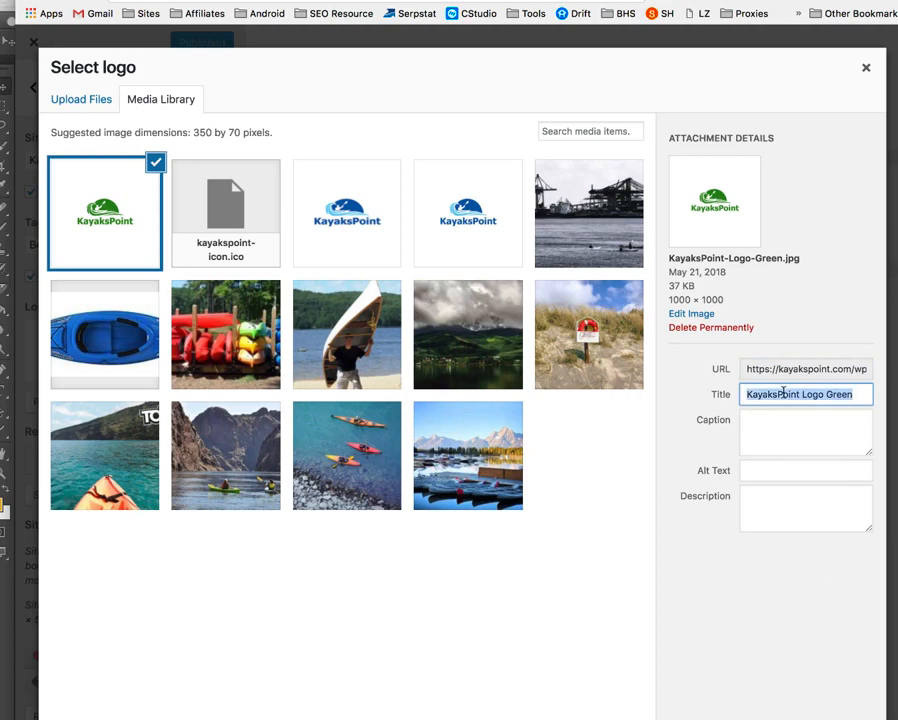
{"action": "left_click", "coordinate": [802, 476]}
{"action": "key", "text": "super+v"}
{"action": "left_click", "coordinate": [860, 712]}
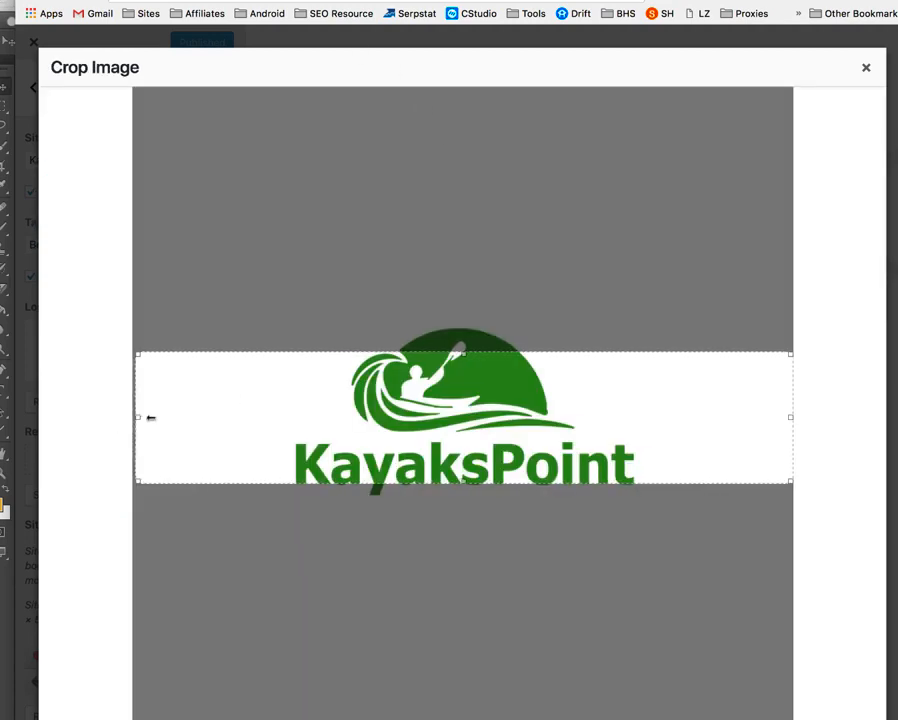
Step: Try to crop the green logo image tightly around the emblem and the KayaksPoint lettering
{"action": "left_click_drag", "start_coordinate": [150, 417], "coordinate": [280, 417]}
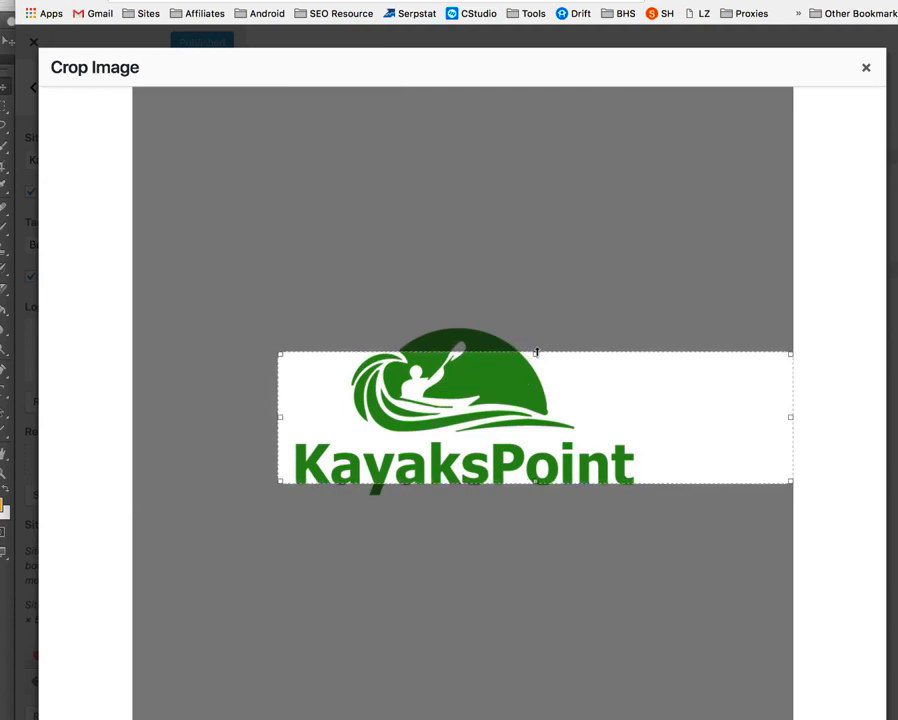
{"action": "left_click_drag", "start_coordinate": [536, 352], "coordinate": [510, 326]}
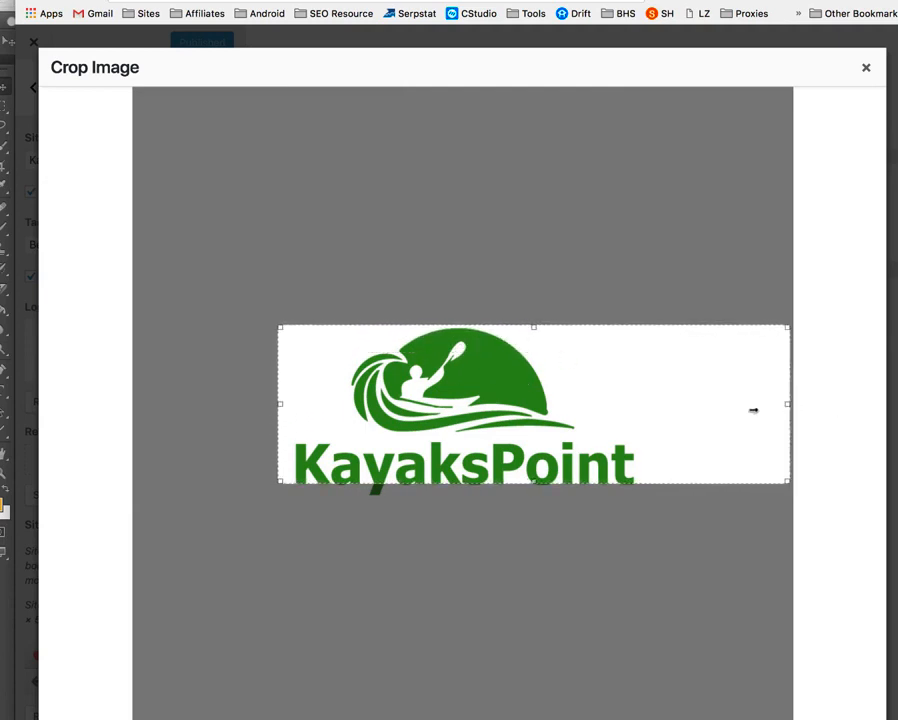
{"action": "left_click_drag", "start_coordinate": [753, 410], "coordinate": [612, 412]}
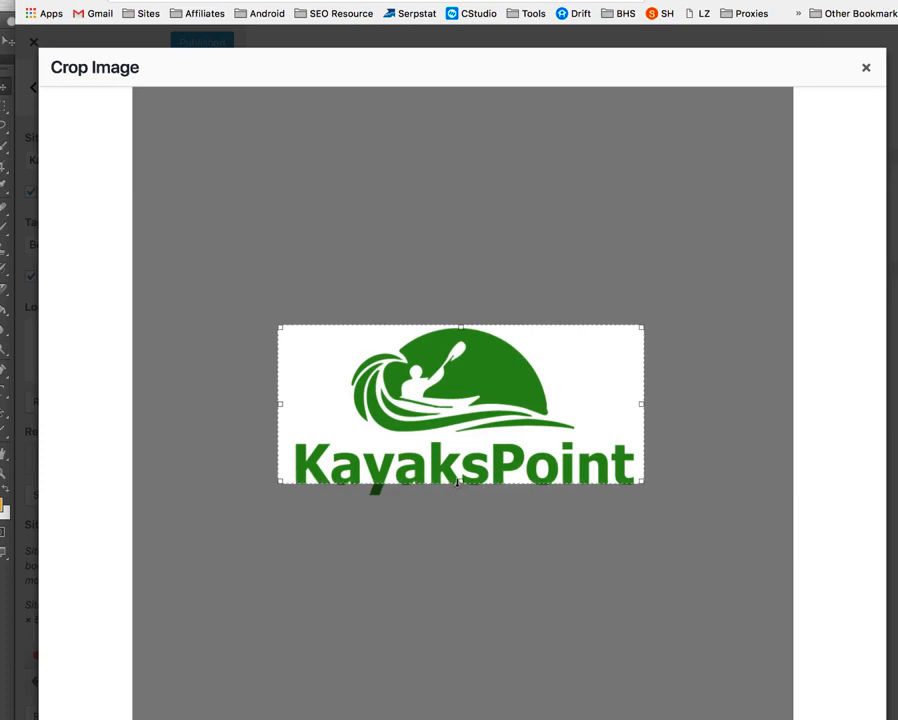
{"action": "left_click_drag", "start_coordinate": [457, 482], "coordinate": [458, 504]}
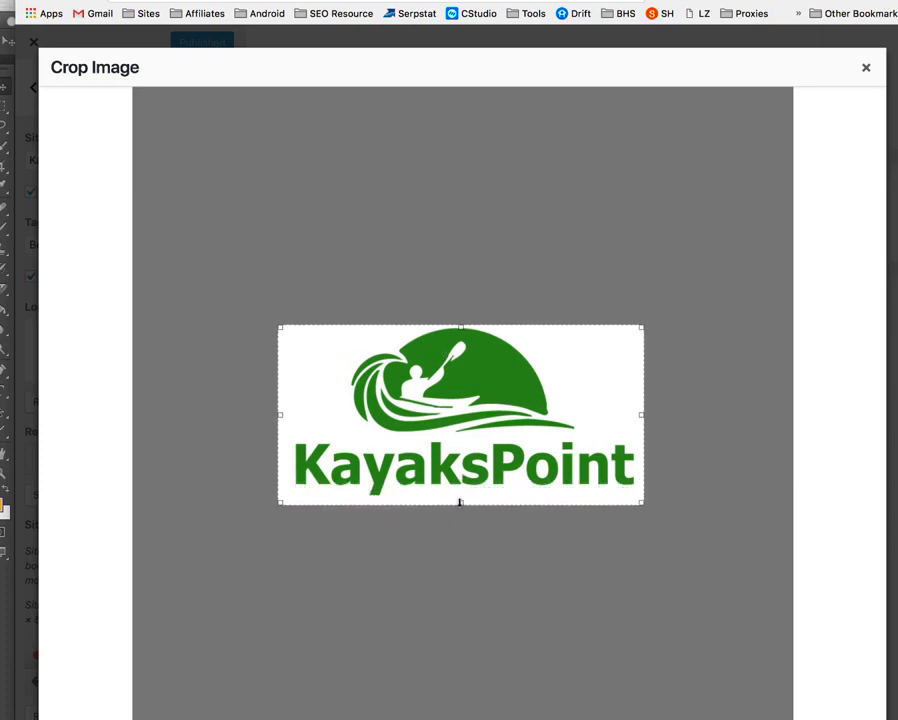
{"action": "left_click_drag", "start_coordinate": [459, 502], "coordinate": [460, 498]}
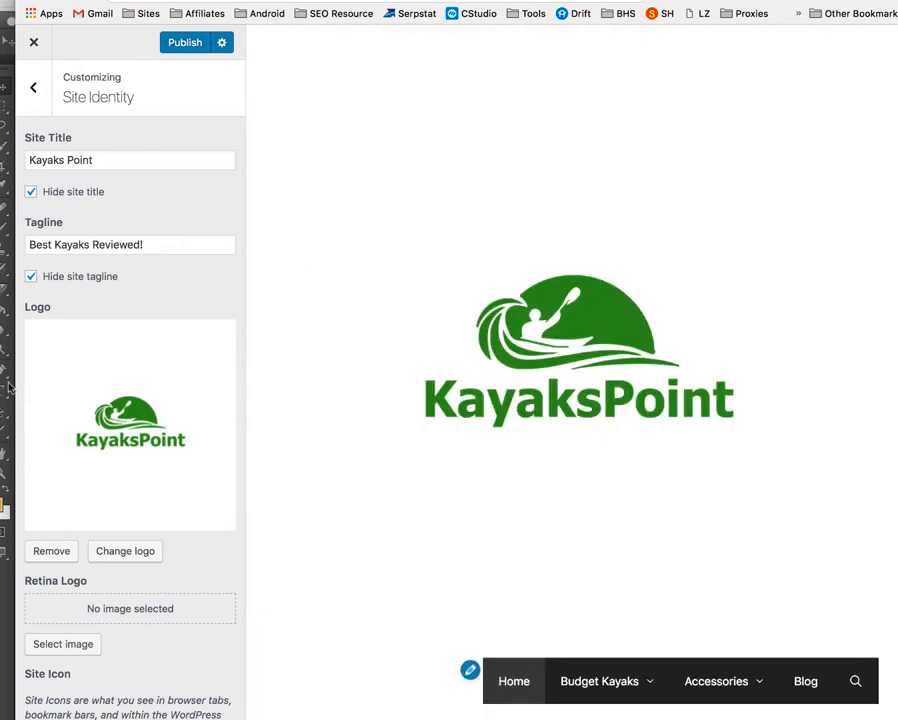
Step: Switch to Photoshop and open KayaksPoint Logo Green.jpg from the Downloads folder
{"action": "left_click", "coordinate": [8, 272]}
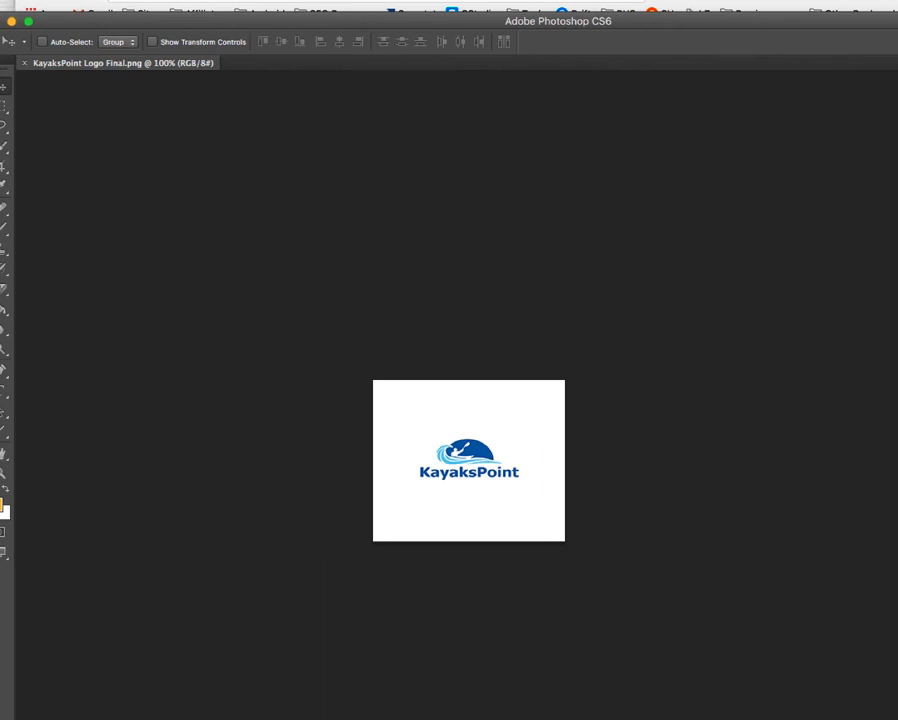
{"action": "key", "text": "super+o"}
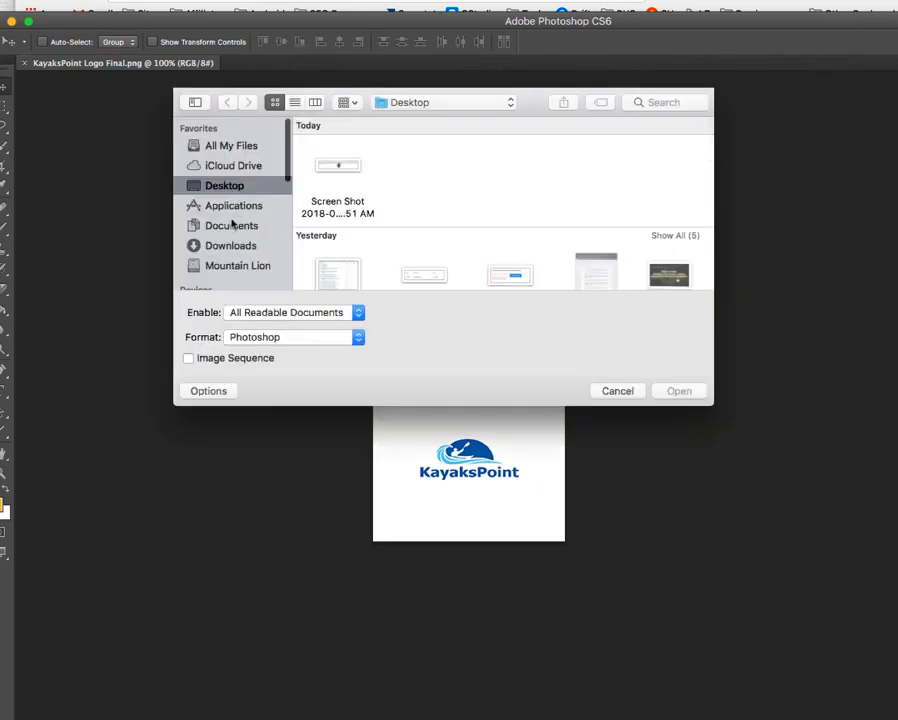
{"action": "left_click", "coordinate": [240, 245]}
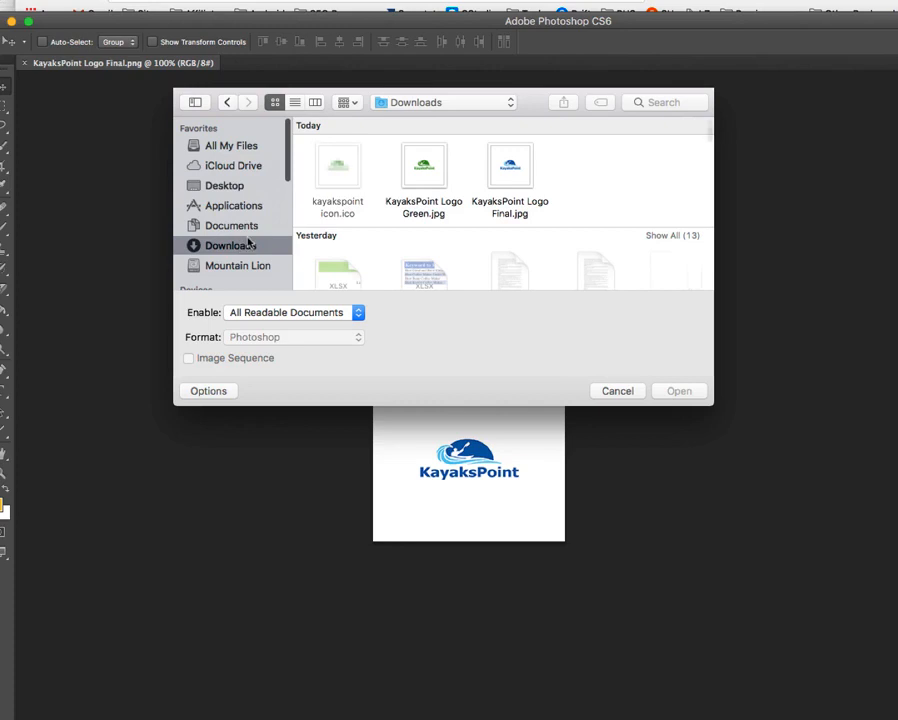
{"action": "left_click", "coordinate": [424, 170]}
{"action": "left_click", "coordinate": [686, 394]}
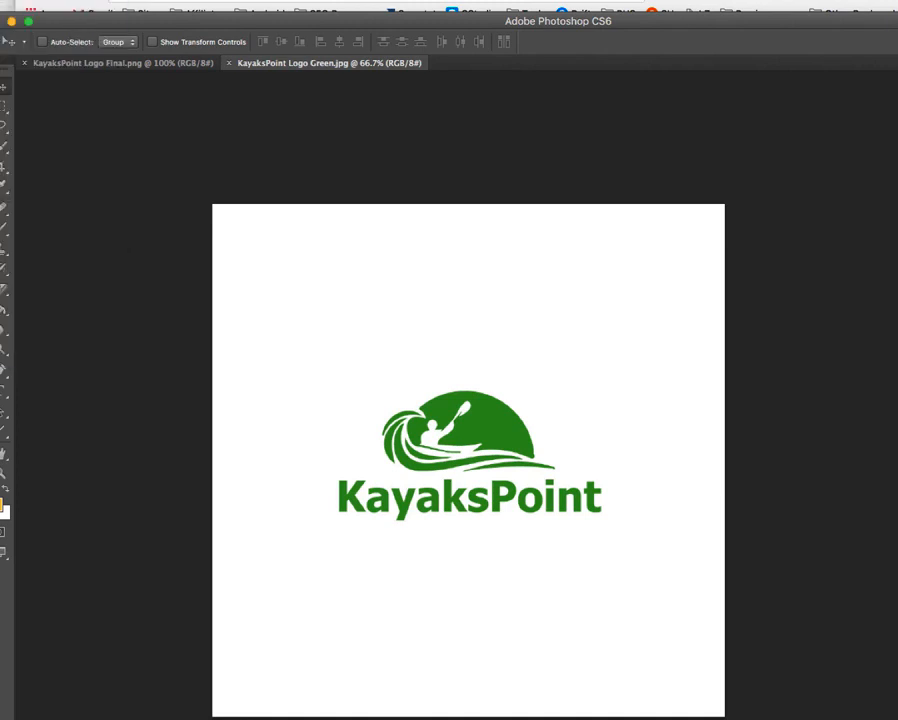
Step: Resize the green logo image to 280 pixels wide and 240 pixels high, without constraining proportions
{"action": "key", "text": "super+alt+i"}
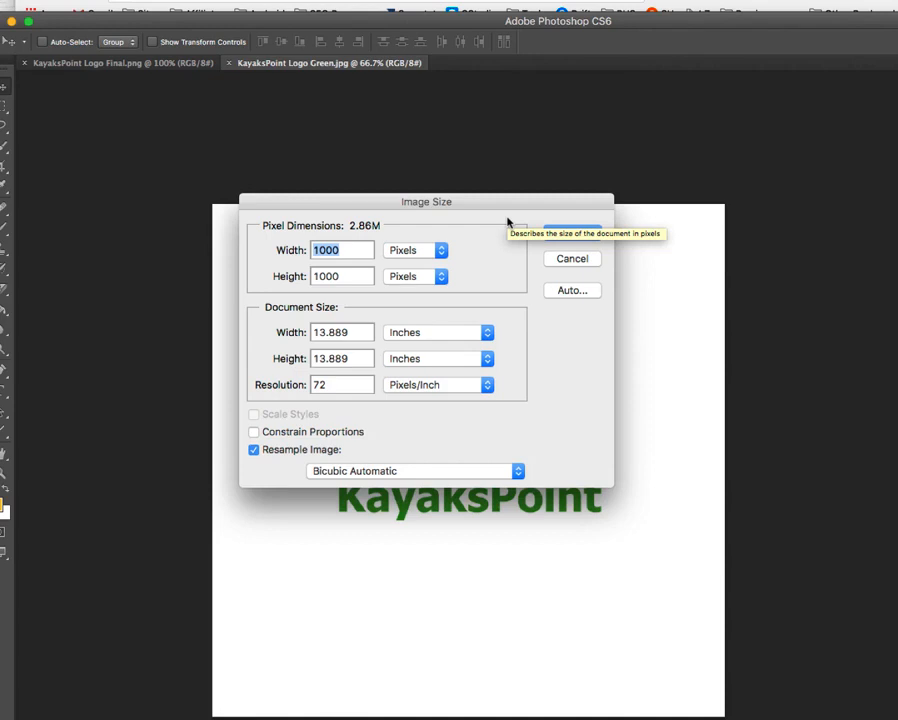
{"action": "type", "text": "280"}
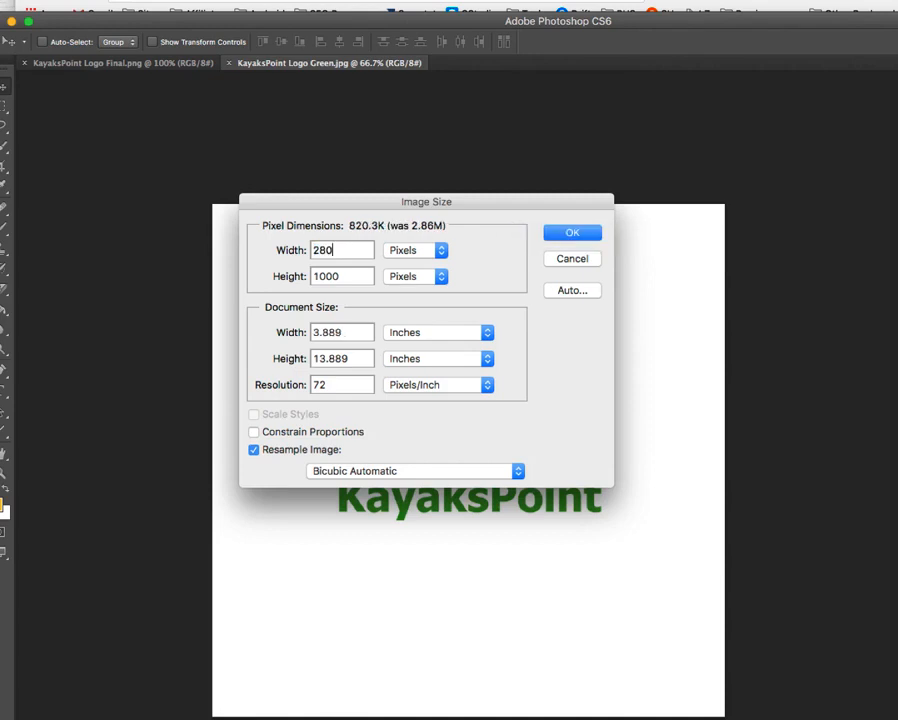
{"action": "key", "text": "Tab"}
{"action": "type", "text": "2"}
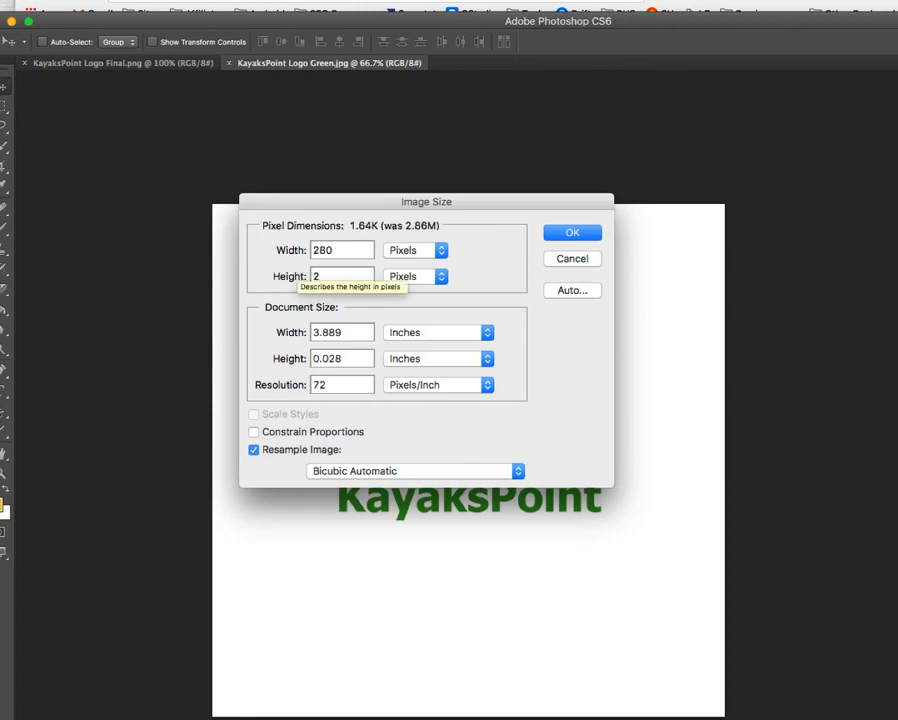
{"action": "type", "text": "40"}
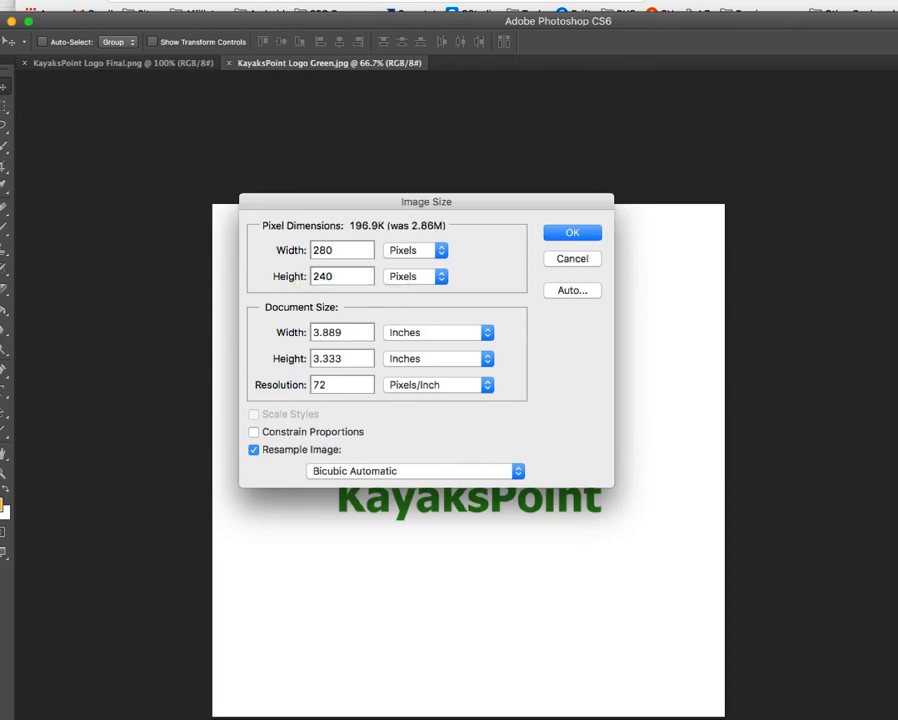
{"action": "left_click", "coordinate": [575, 236]}
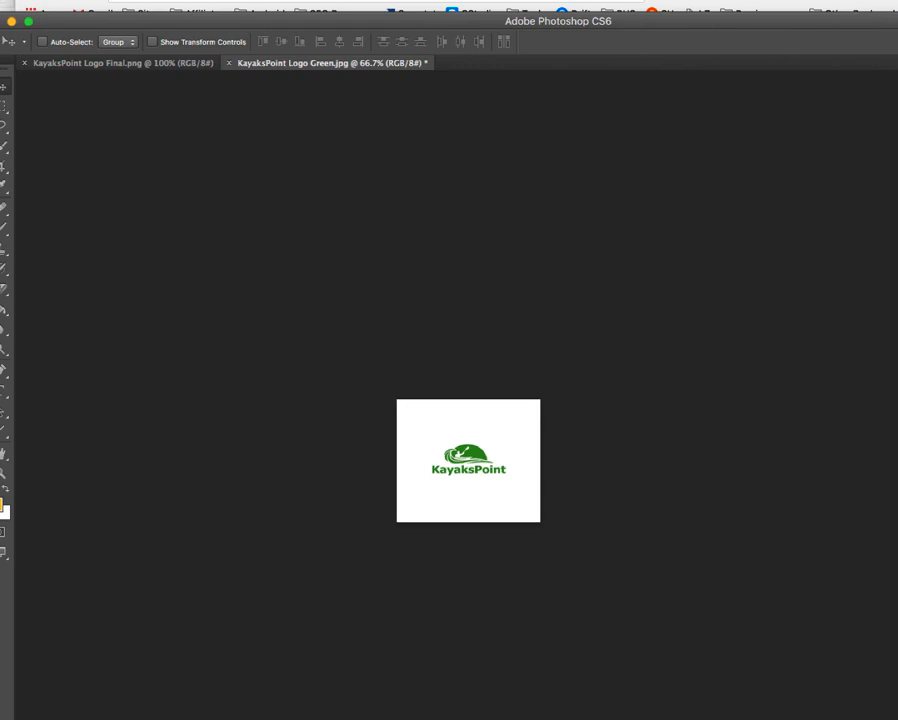
Step: Save the resized logo to the Desktop as the JPEG file KayaksPoint Logo Green.jpg at maximum quality 12
{"action": "key", "text": "super+shift+s"}
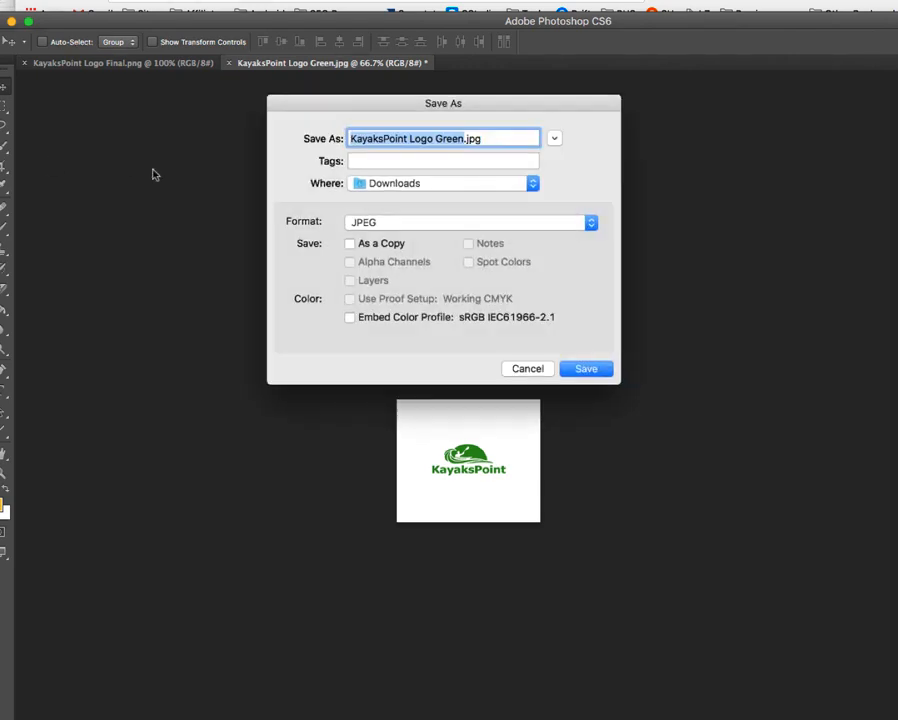
{"action": "left_click", "coordinate": [418, 186]}
{"action": "left_click", "coordinate": [397, 278]}
{"action": "left_click", "coordinate": [594, 372]}
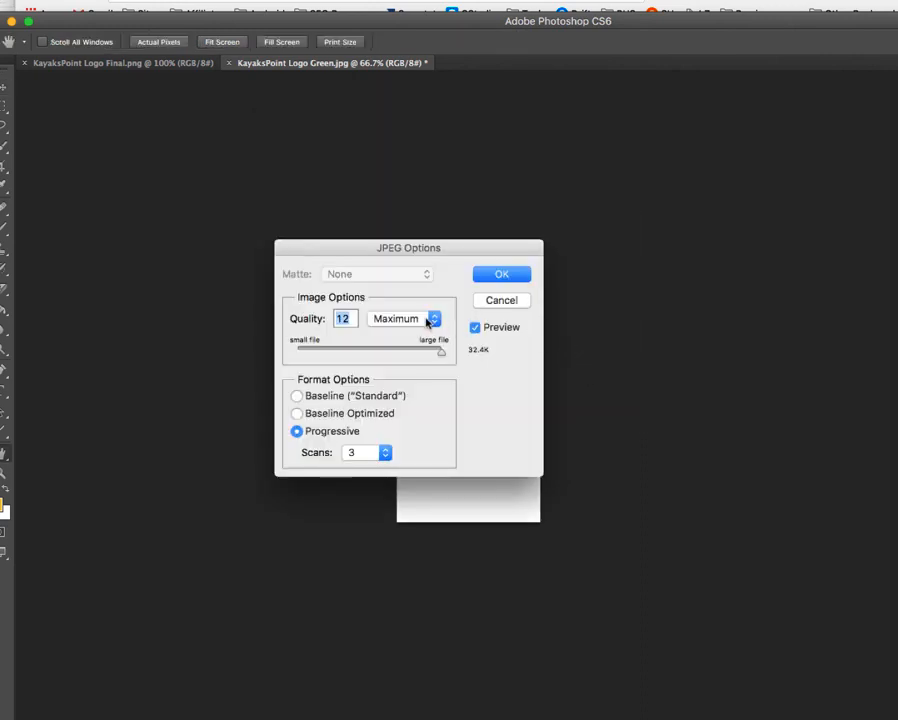
{"action": "left_click", "coordinate": [500, 276]}
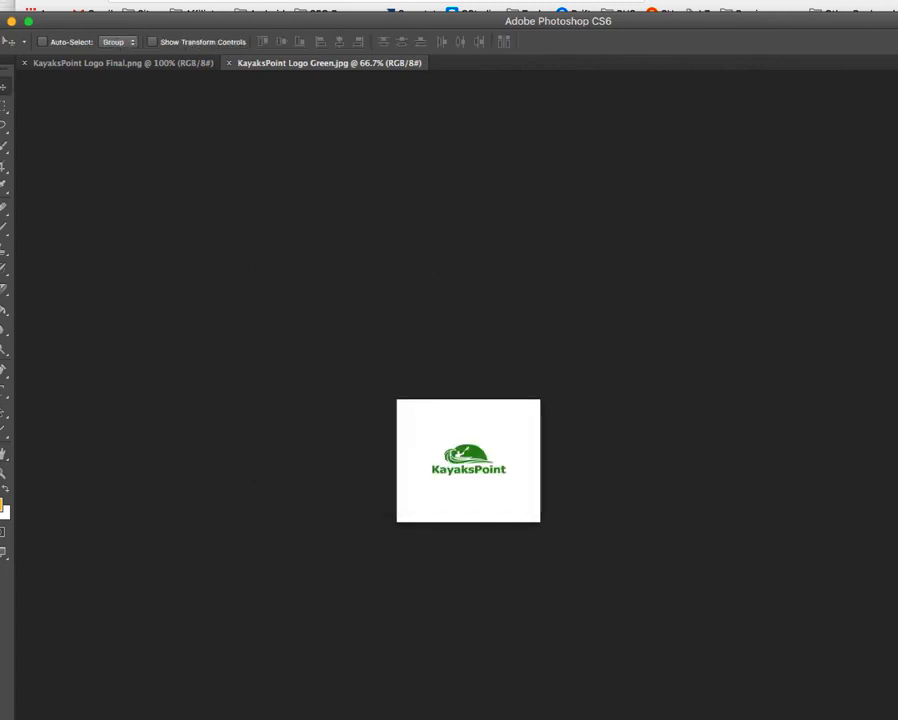
Step: Switch to the WordPress customizer in the browser and remove the current logo, uploading KayaksPoint Logo Green.jpg from the Desktop in its place
{"action": "key", "text": "super+Tab"}
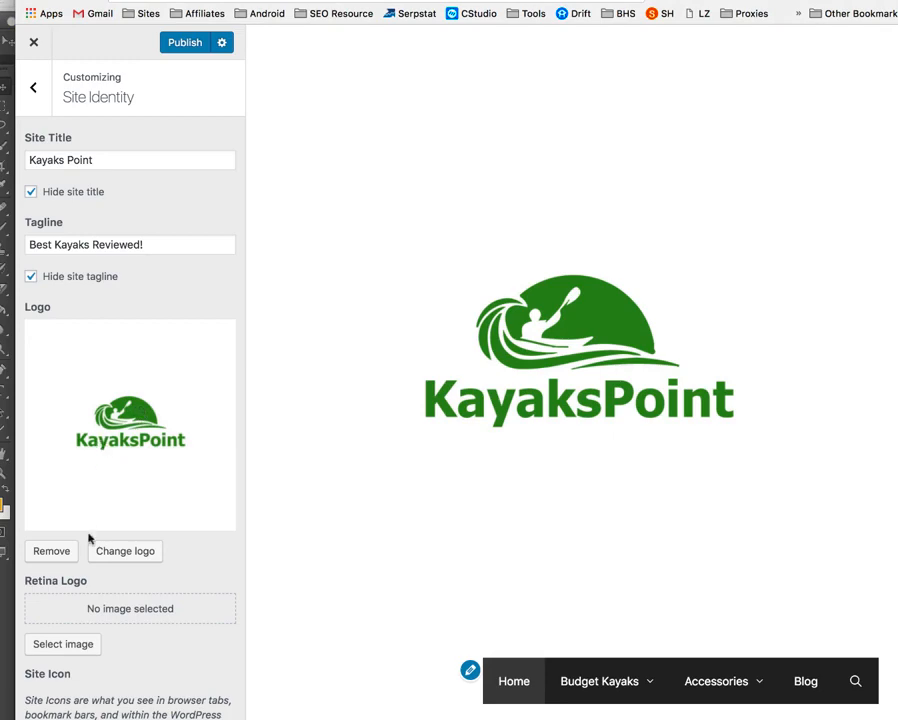
{"action": "left_click", "coordinate": [51, 551]}
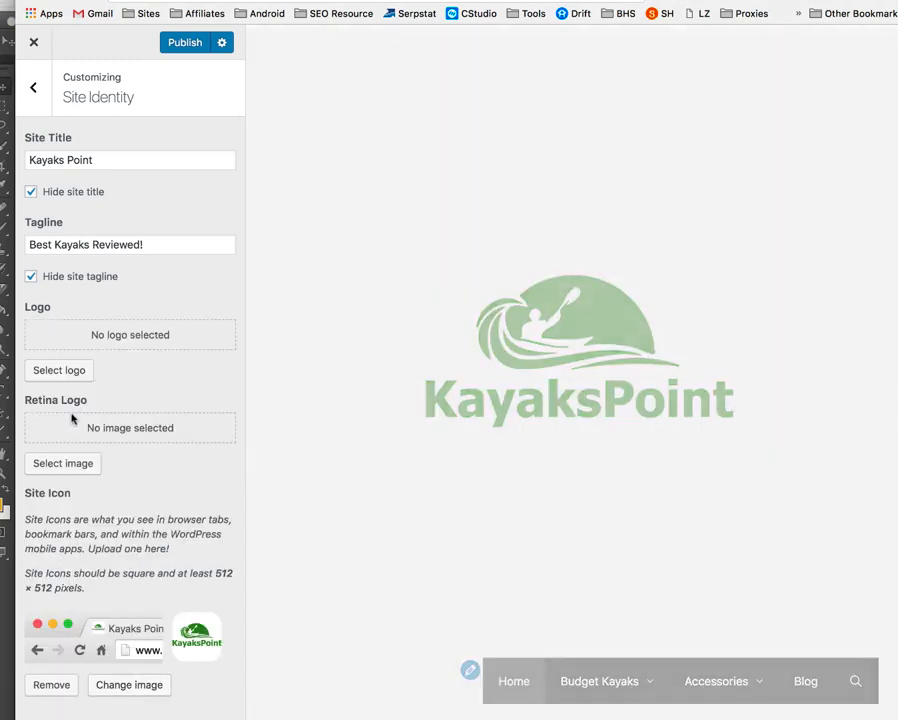
{"action": "left_click", "coordinate": [66, 371]}
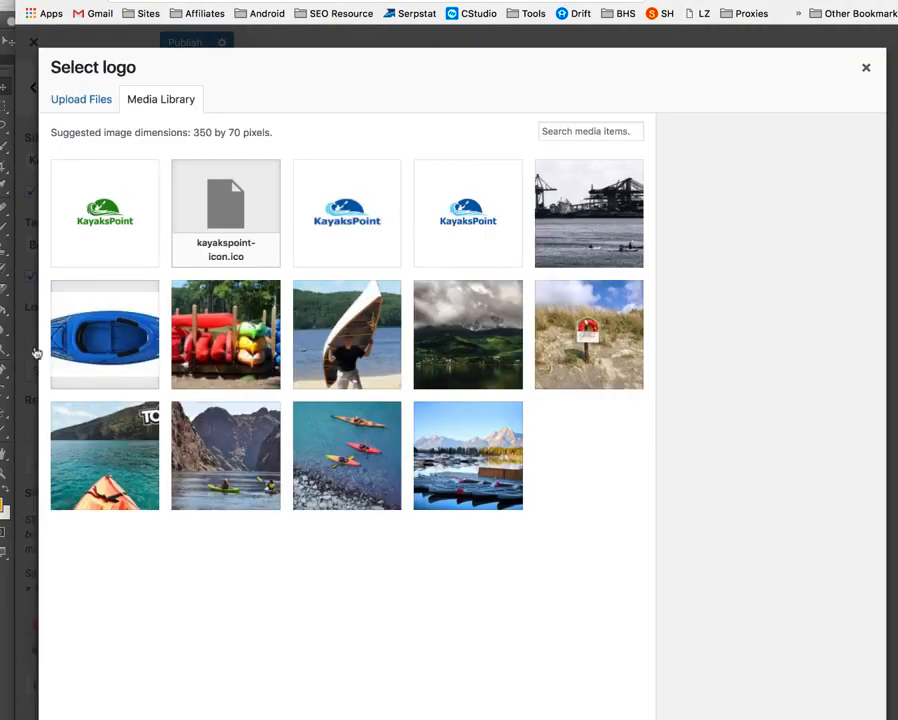
{"action": "left_click", "coordinate": [112, 108]}
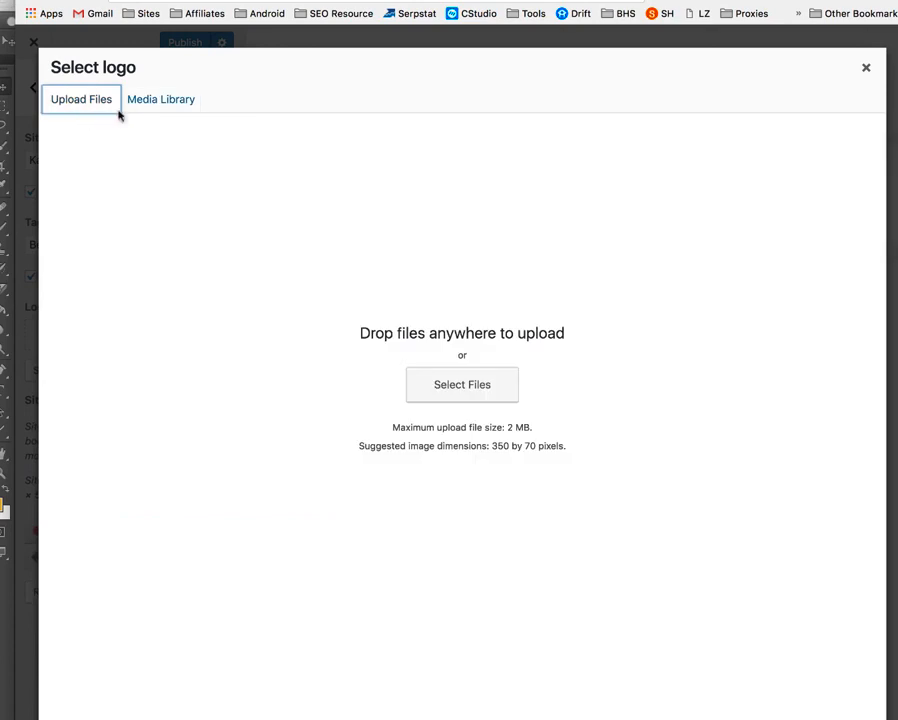
{"action": "left_click", "coordinate": [446, 387]}
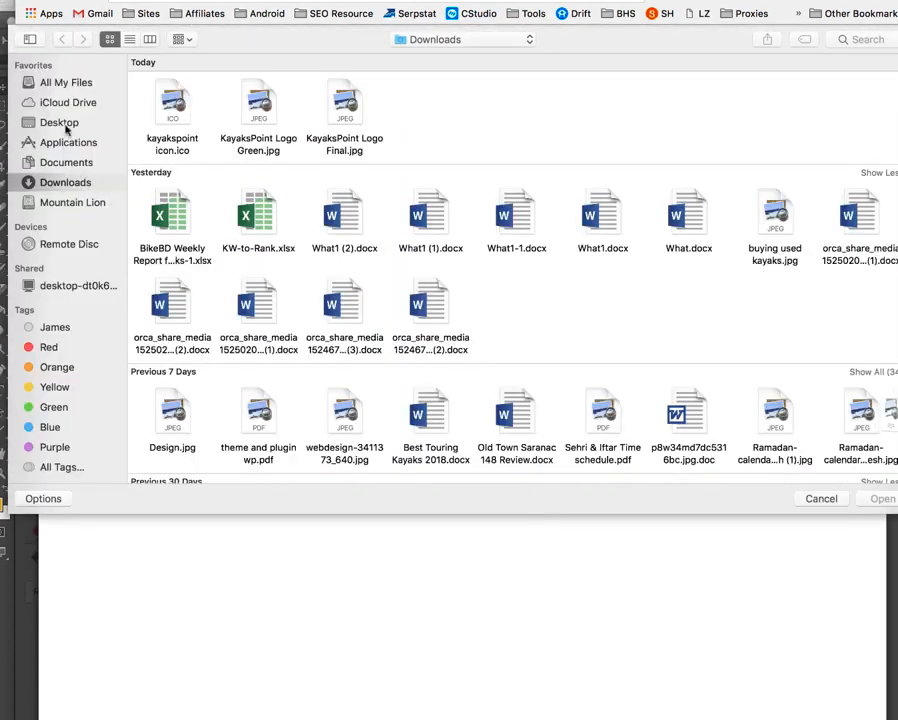
{"action": "left_click", "coordinate": [69, 106]}
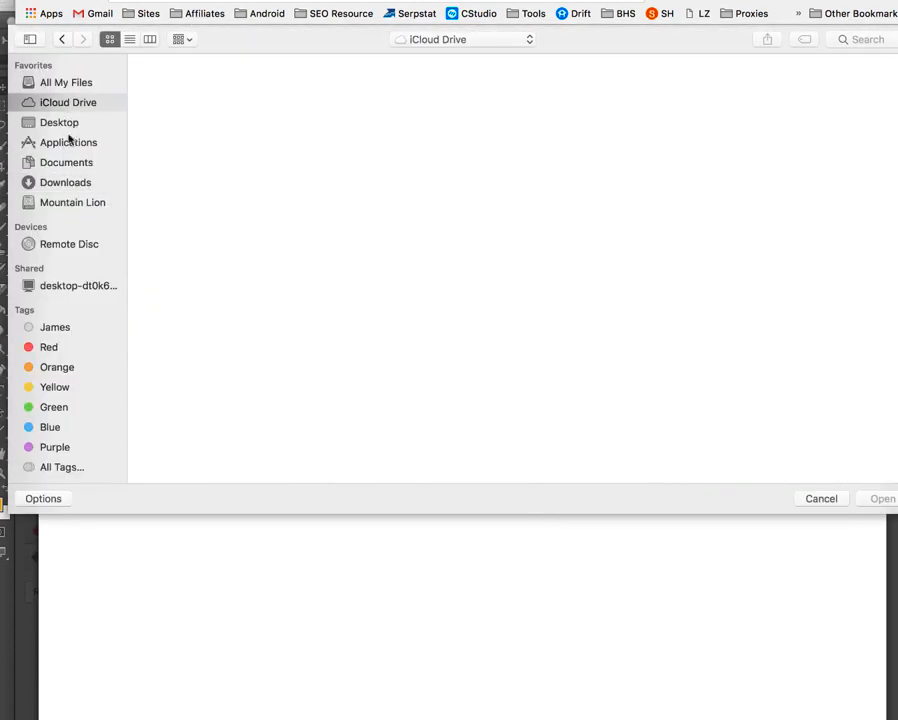
{"action": "left_click", "coordinate": [60, 123]}
{"action": "left_click", "coordinate": [160, 130]}
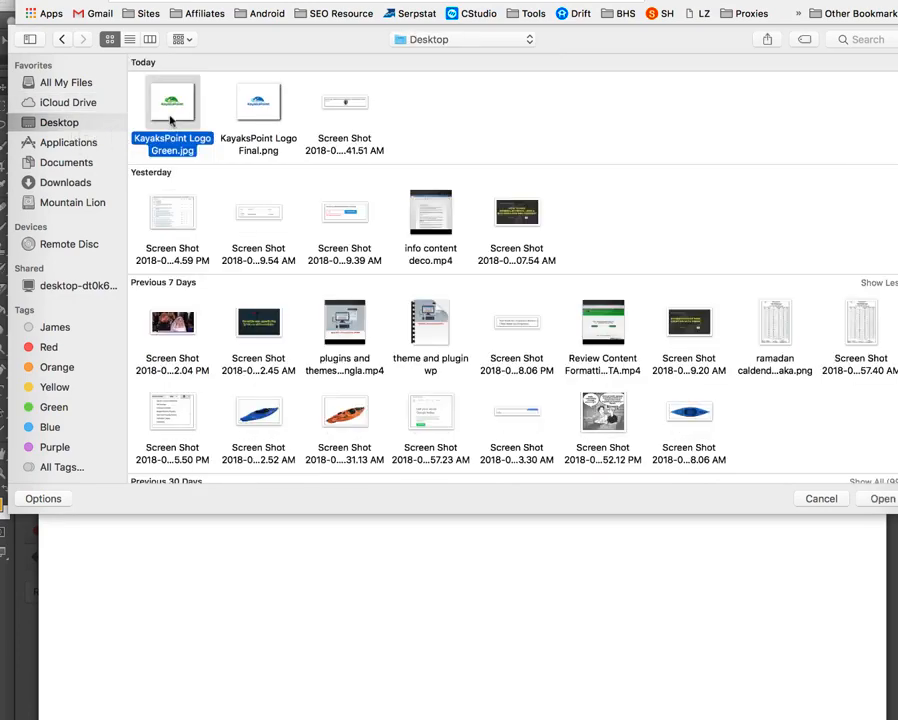
{"action": "left_click", "coordinate": [886, 502]}
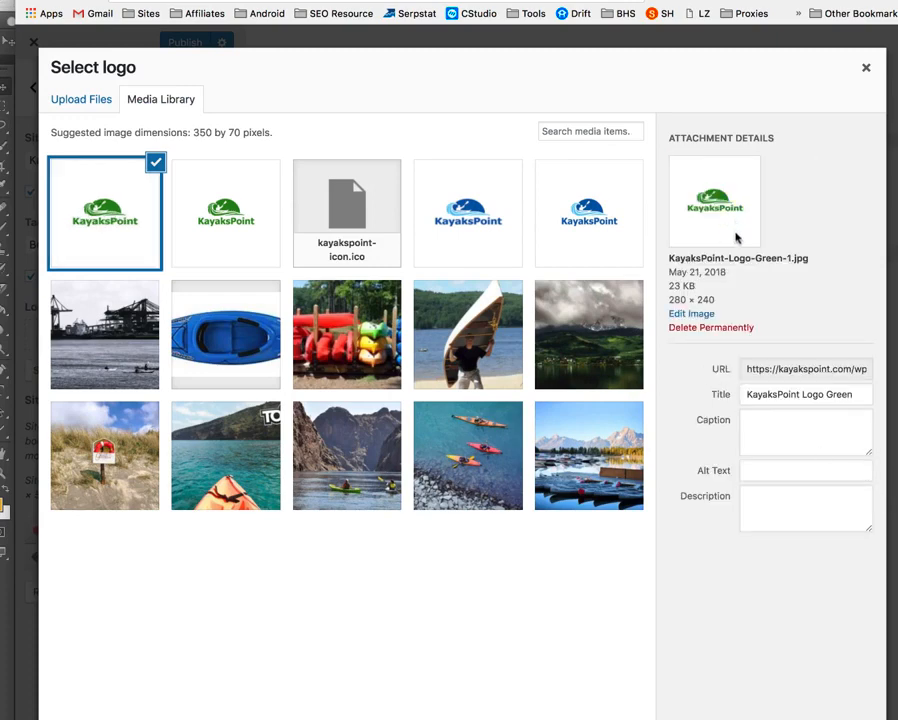
Step: Copy the title "KayaksPoint Logo Green" into the uploaded image's alt text and select the image as the logo
{"action": "left_click", "coordinate": [812, 395]}
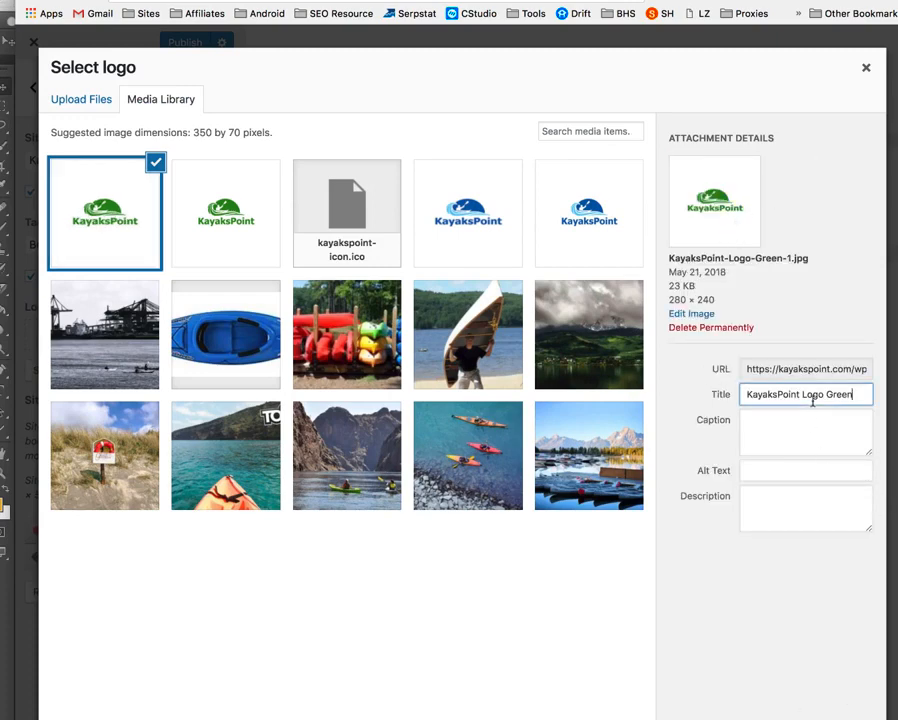
{"action": "key", "text": "super+a"}
{"action": "key", "text": "super+c"}
{"action": "left_click", "coordinate": [800, 471]}
{"action": "key", "text": "super+v"}
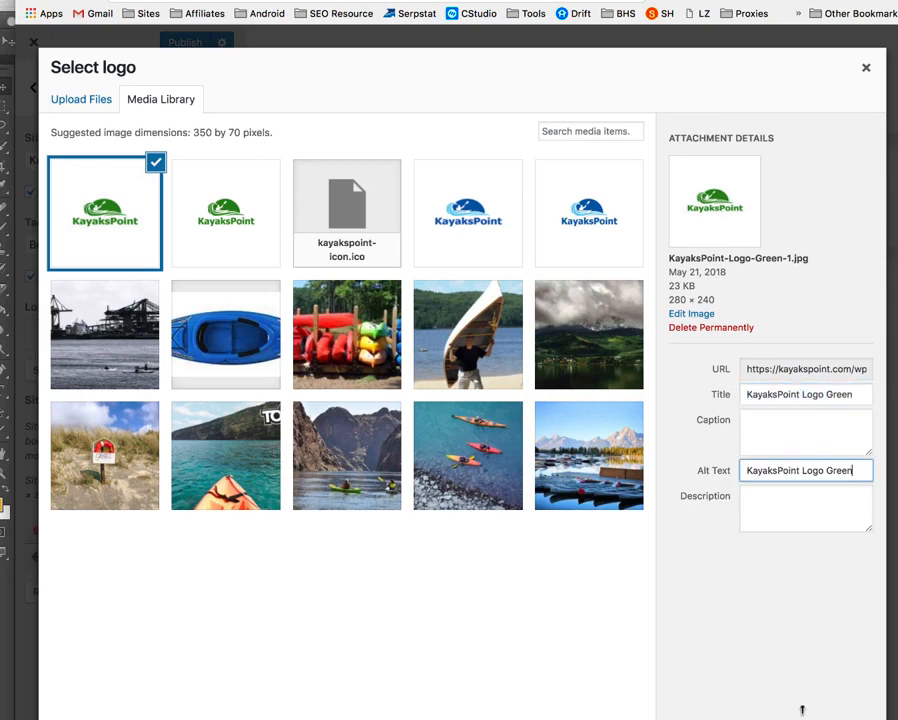
{"action": "left_click", "coordinate": [846, 717]}
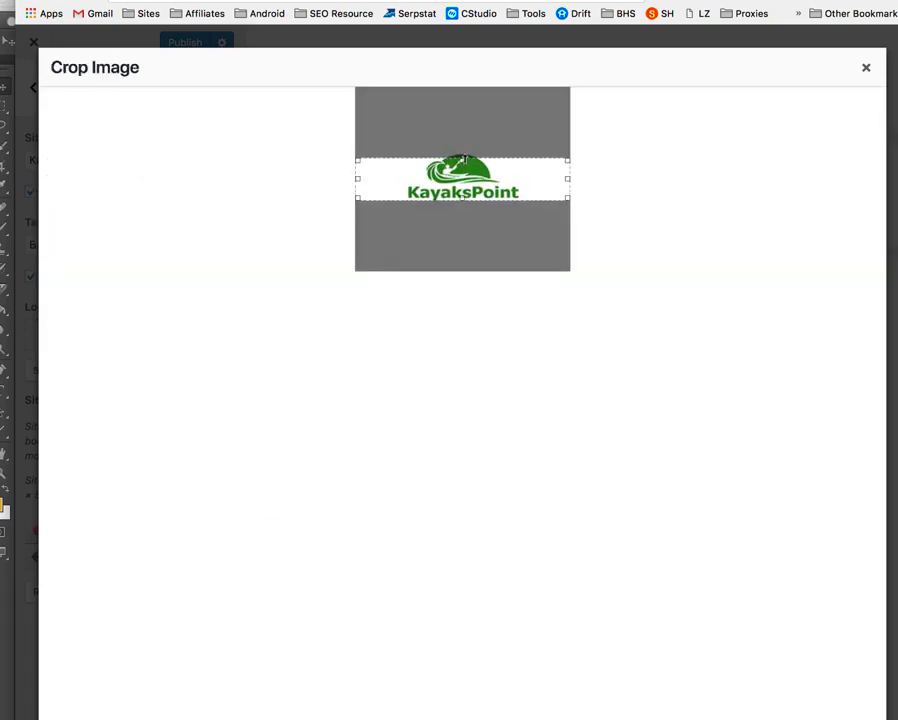
Step: Crop the logo image to the whole emblem and KayaksPoint lettering, leaving a narrow white margin on every side
{"action": "left_click_drag", "start_coordinate": [463, 160], "coordinate": [463, 147]}
{"action": "left_click_drag", "start_coordinate": [462, 199], "coordinate": [462, 210]}
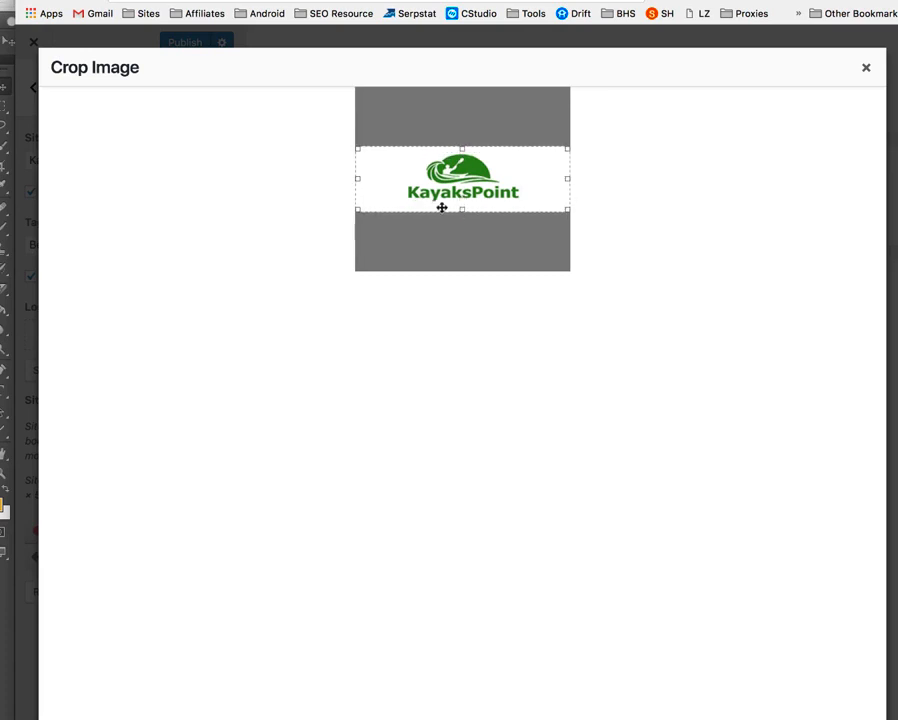
{"action": "left_click_drag", "start_coordinate": [360, 180], "coordinate": [396, 180]}
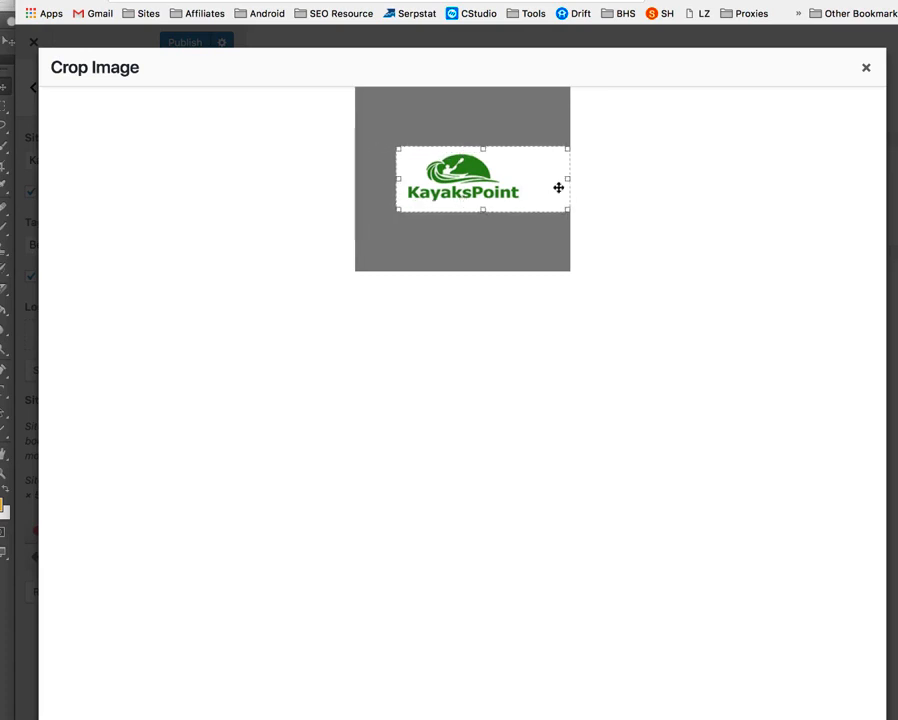
{"action": "left_click_drag", "start_coordinate": [568, 178], "coordinate": [544, 179]}
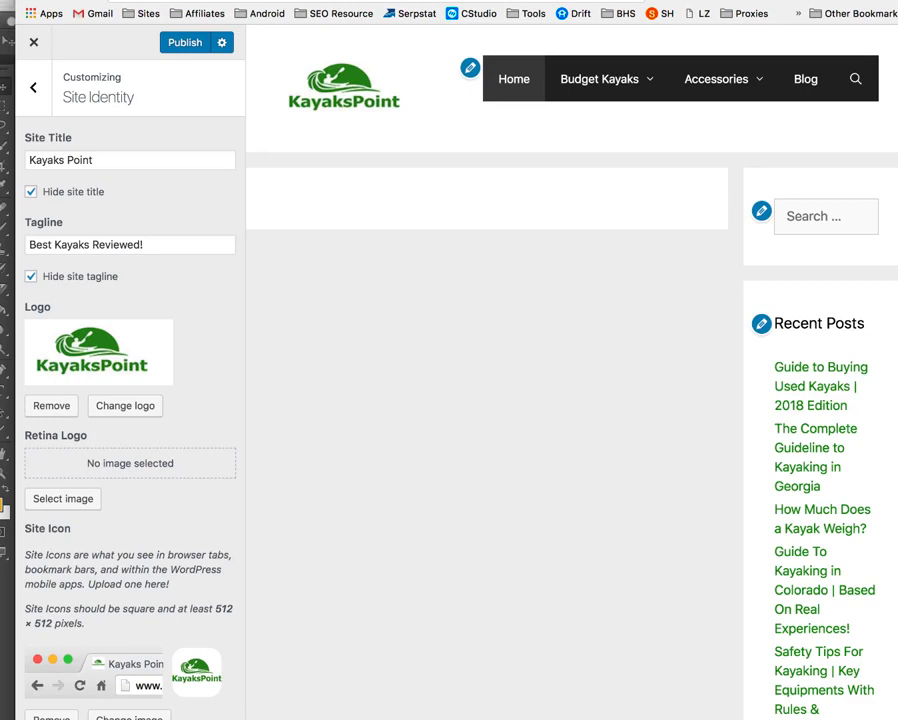
Step: Publish the logo change and close the customizer to check the header on the live homepage
{"action": "left_click", "coordinate": [181, 43]}
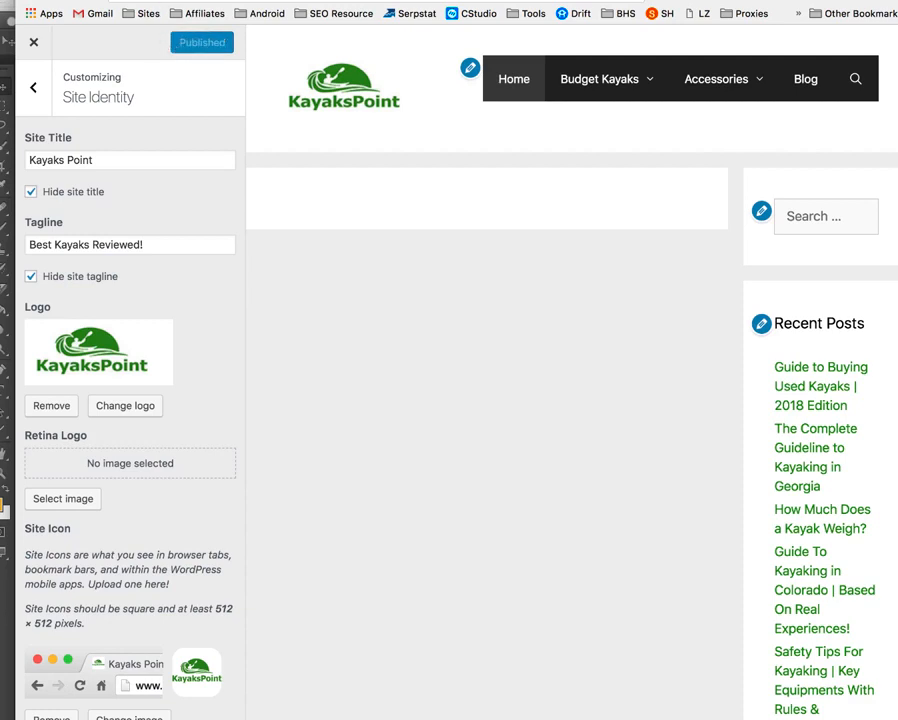
{"action": "left_click", "coordinate": [35, 45]}
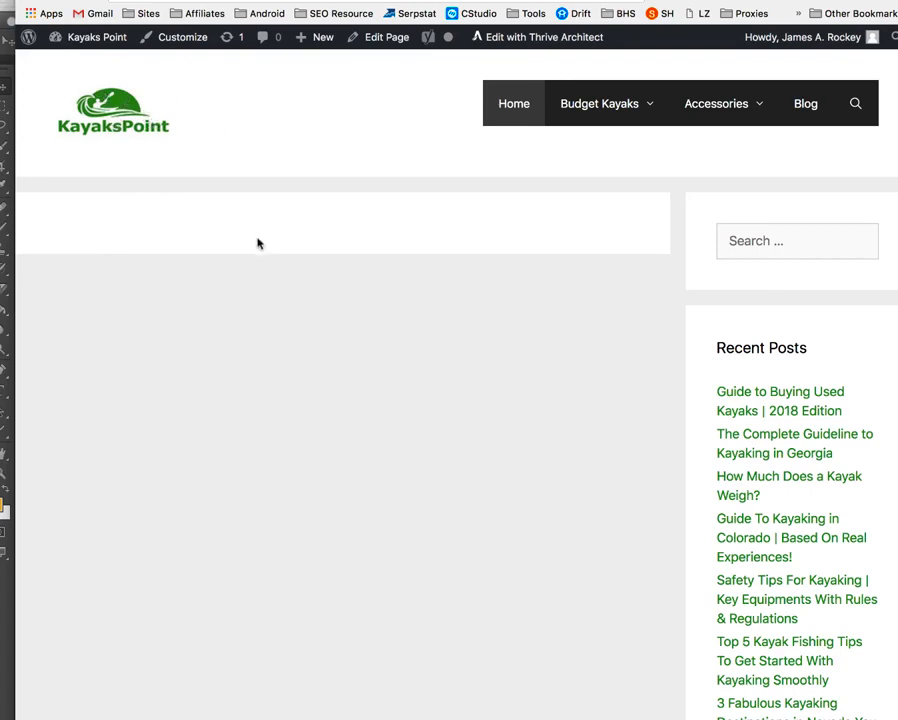
{"action": "scroll", "coordinate": [257, 243], "scroll_direction": "down", "scroll_amount": 5}
{"action": "scroll", "coordinate": [257, 243], "scroll_direction": "up", "scroll_amount": 5}
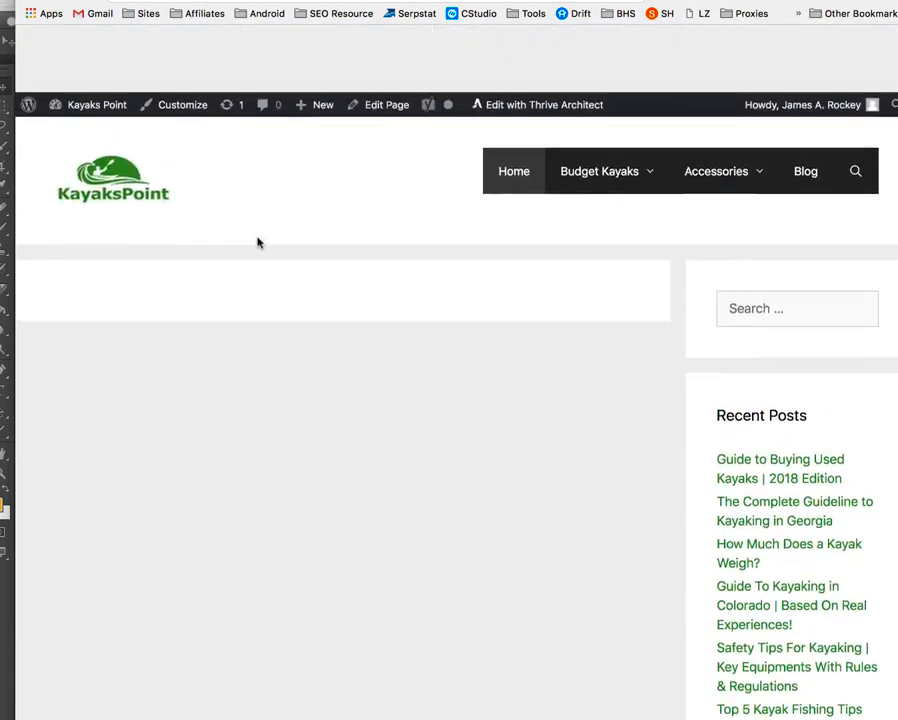